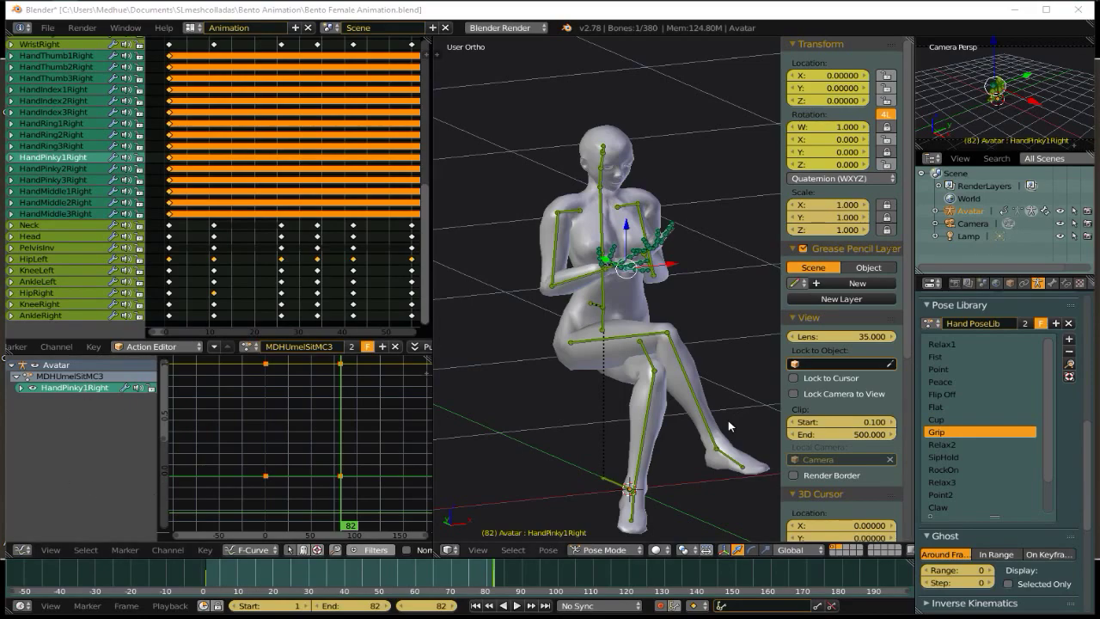
# Select the base bone of the avatar's right index finger, HandIndex1Right
pyautogui.moveTo(634, 389); pyautogui.dragTo(607, 401, button='middle')
pyautogui.moveTo(684, 402); pyautogui.dragTo(618, 361, button='middle')
pyautogui.scroll(4, 641, 312)
pyautogui.moveTo(641, 313); pyautogui.dragTo(571, 263, button='middle')
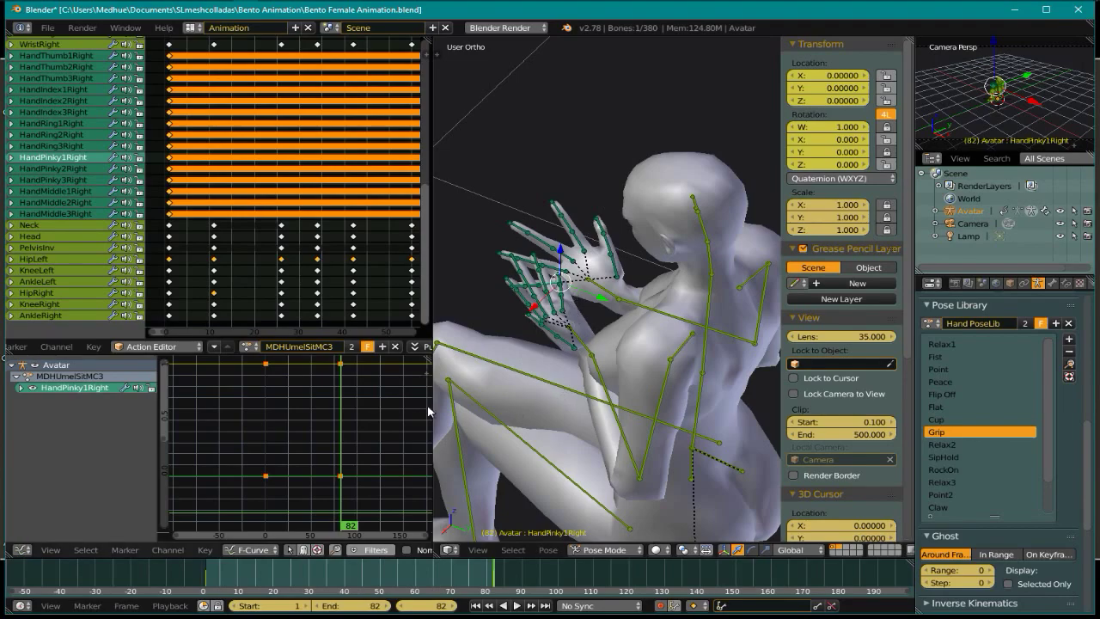
pyautogui.moveTo(489, 425); pyautogui.dragTo(621, 295, button='middle')
pyautogui.scroll(-3, 667, 385)
pyautogui.scroll(3, 604, 299)
pyautogui.scroll(3, 603, 299)
pyautogui.scroll(-3, 614, 312)
pyautogui.scroll(3, 617, 307)
pyautogui.rightClick(584, 270)
pyautogui.scroll(1, 592, 291)
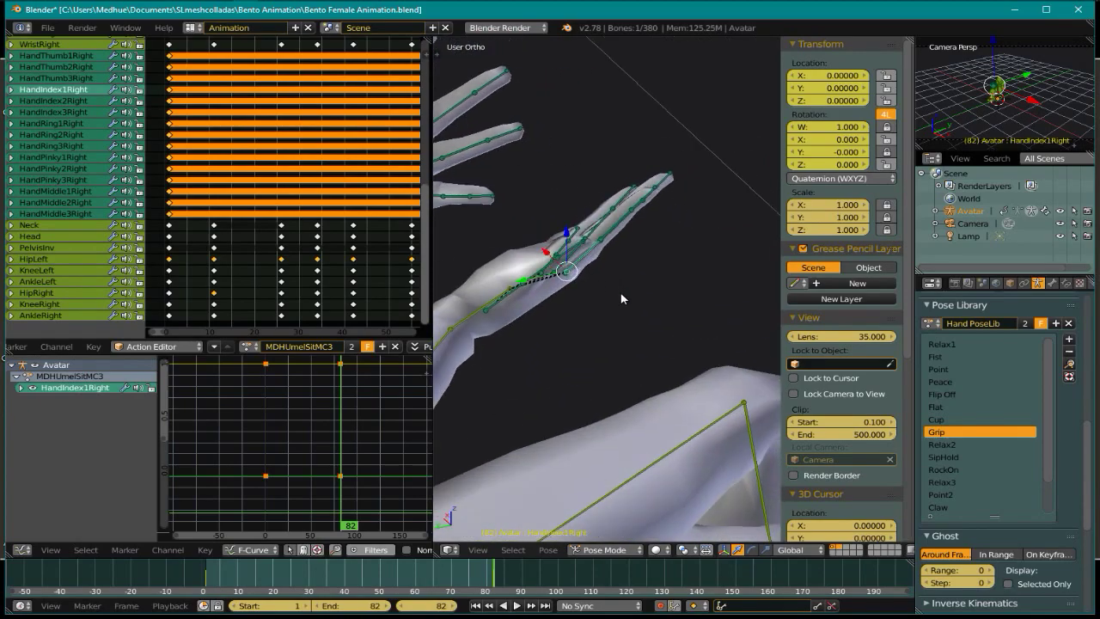
# Try rotating the right index finger from its base bone to bend the whole finger
pyautogui.press('r')
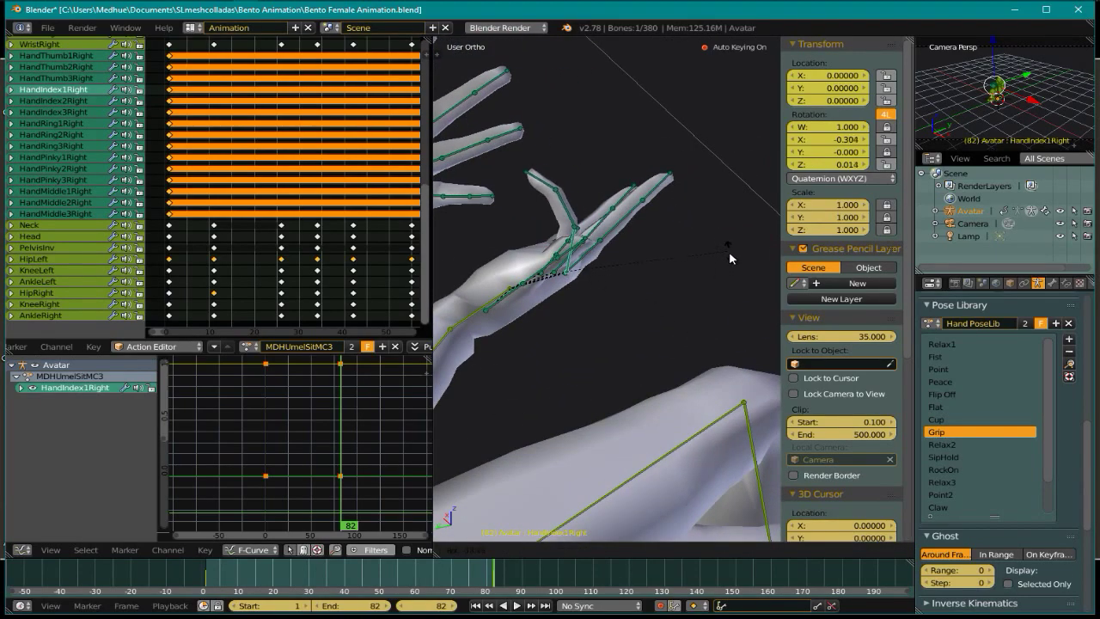
pyautogui.press('Escape')
pyautogui.moveTo(609, 271); pyautogui.dragTo(577, 268, button='middle')
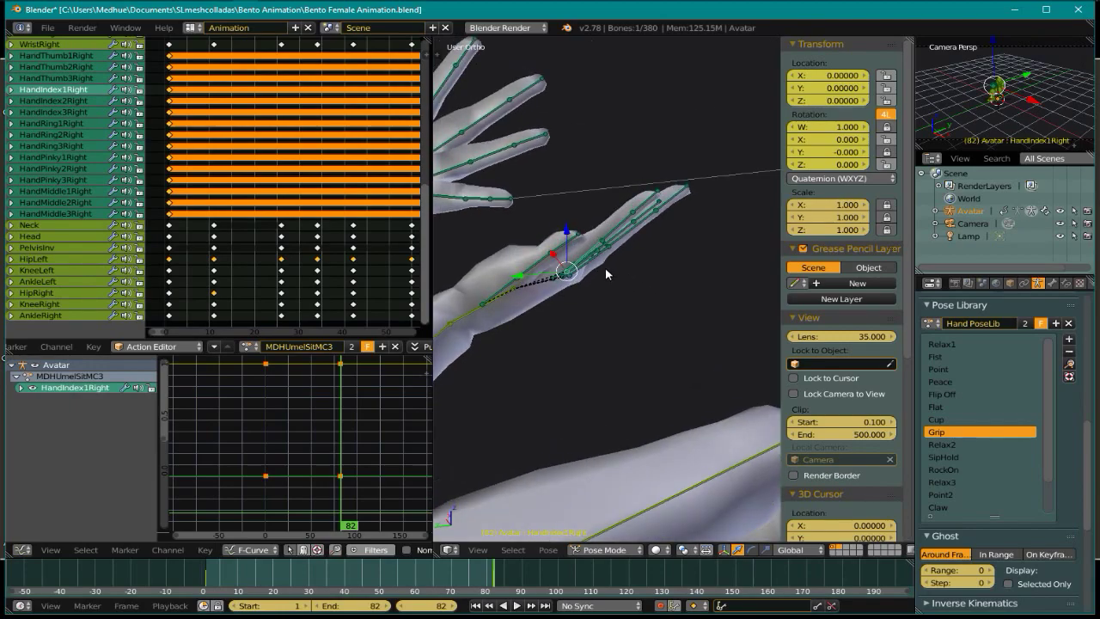
# Examine the FK constraint options for the Hands group in the Avastar animation bone groups
pyautogui.press('t')
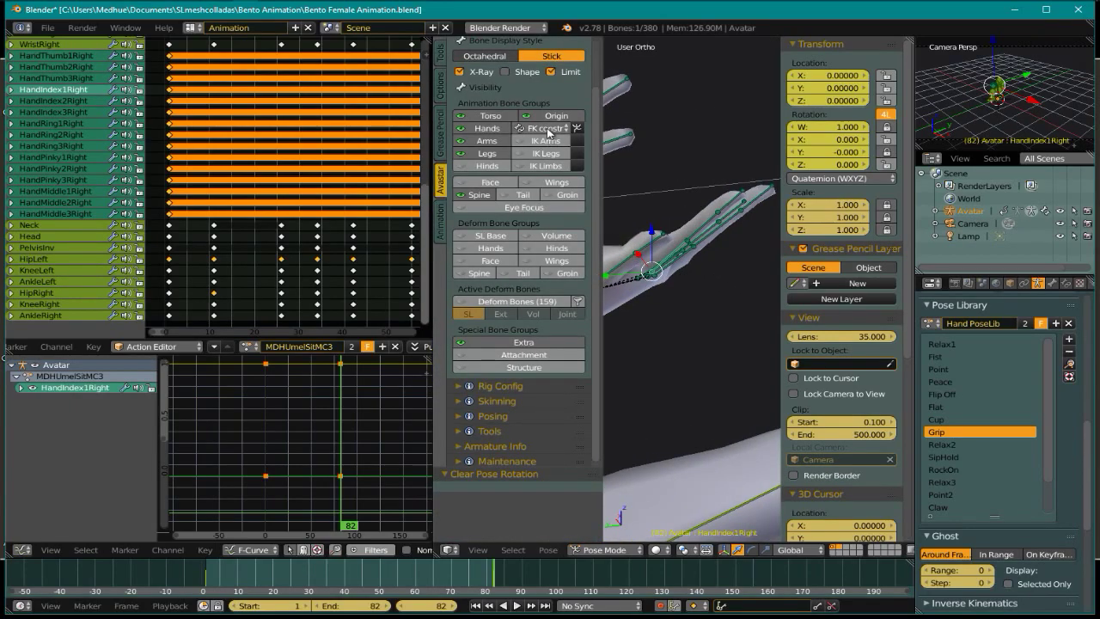
pyautogui.click(548, 129)
pyautogui.press('t')
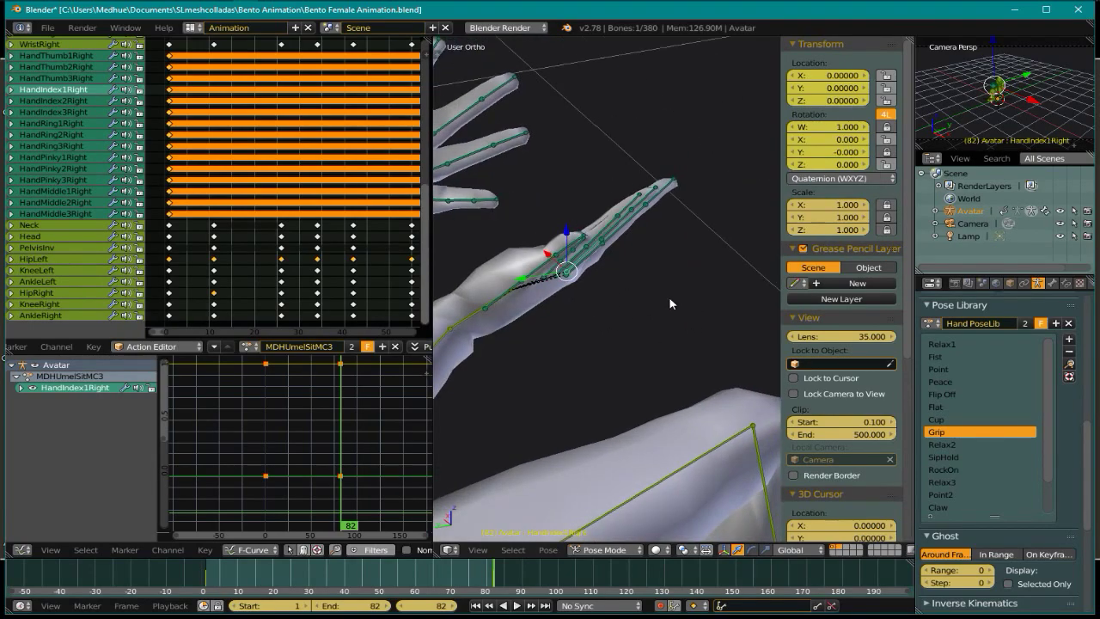
# Try curling the right index finger by rotating its base bone from several viewing angles
pyautogui.press('r')
pyautogui.rightClick(699, 251)
pyautogui.moveTo(699, 309)
pyautogui.mouseDown(button='middle')
pyautogui.moveTo(715, 301)
pyautogui.moveTo(695, 293)
pyautogui.mouseUp(button='middle')
pyautogui.press('r')
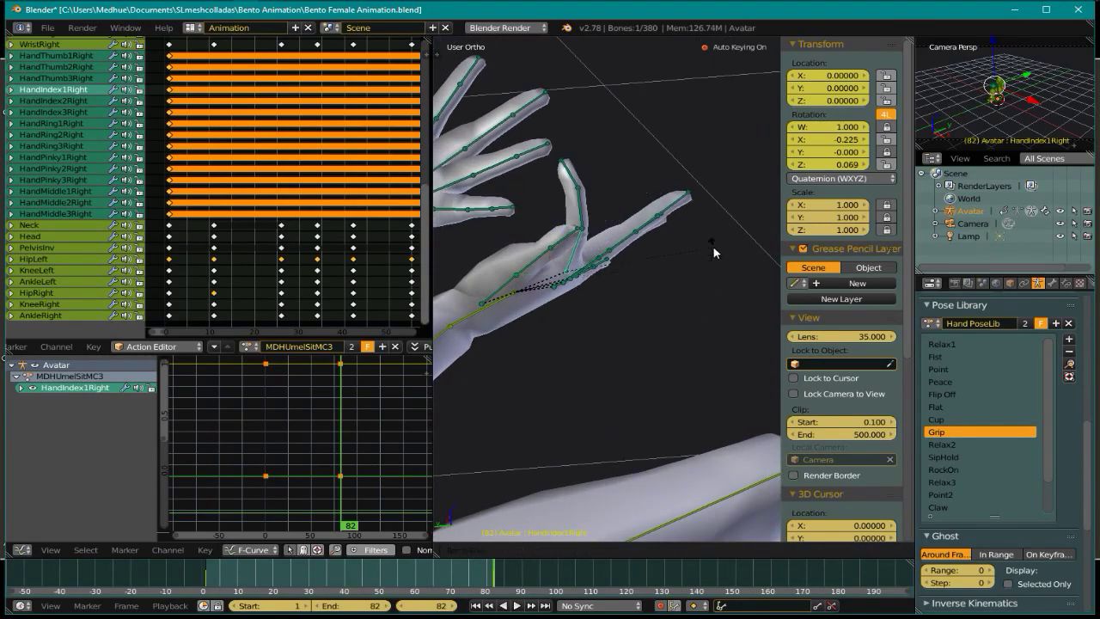
pyautogui.rightClick(718, 244)
pyautogui.moveTo(717, 245); pyautogui.dragTo(669, 287, button='middle')
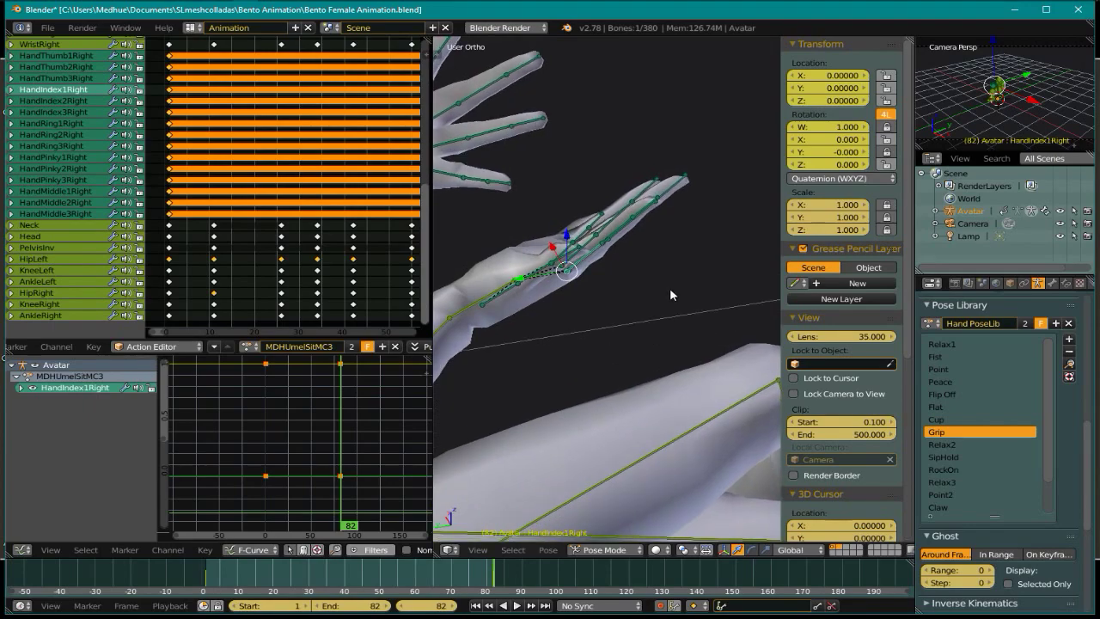
pyautogui.press('r')
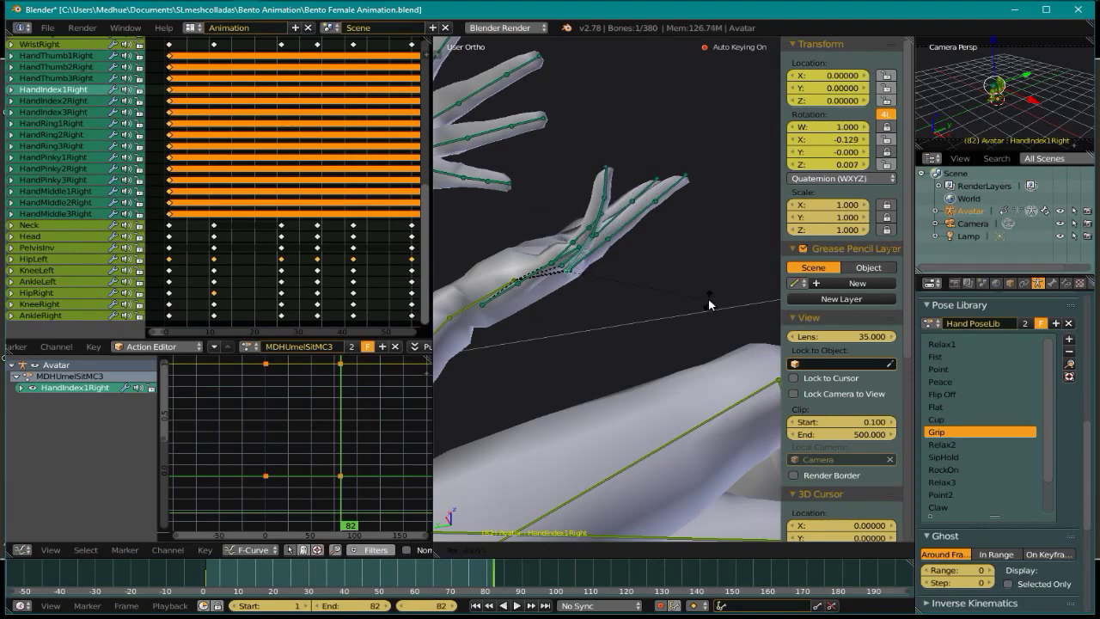
pyautogui.press('Escape')
pyautogui.moveTo(658, 338); pyautogui.dragTo(639, 332, button='middle')
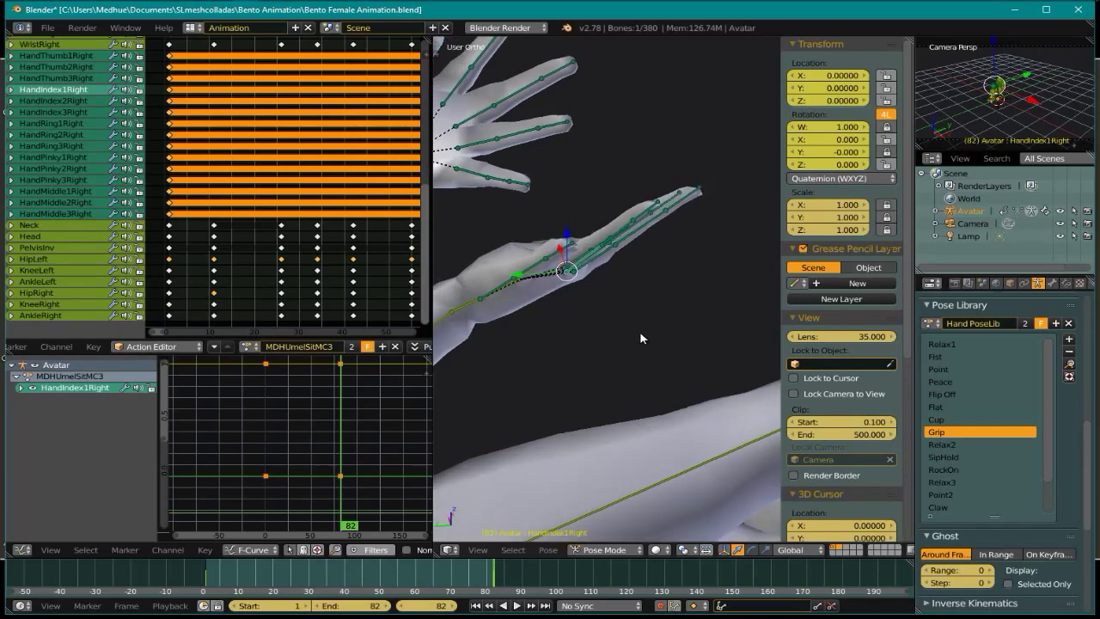
pyautogui.press('r')
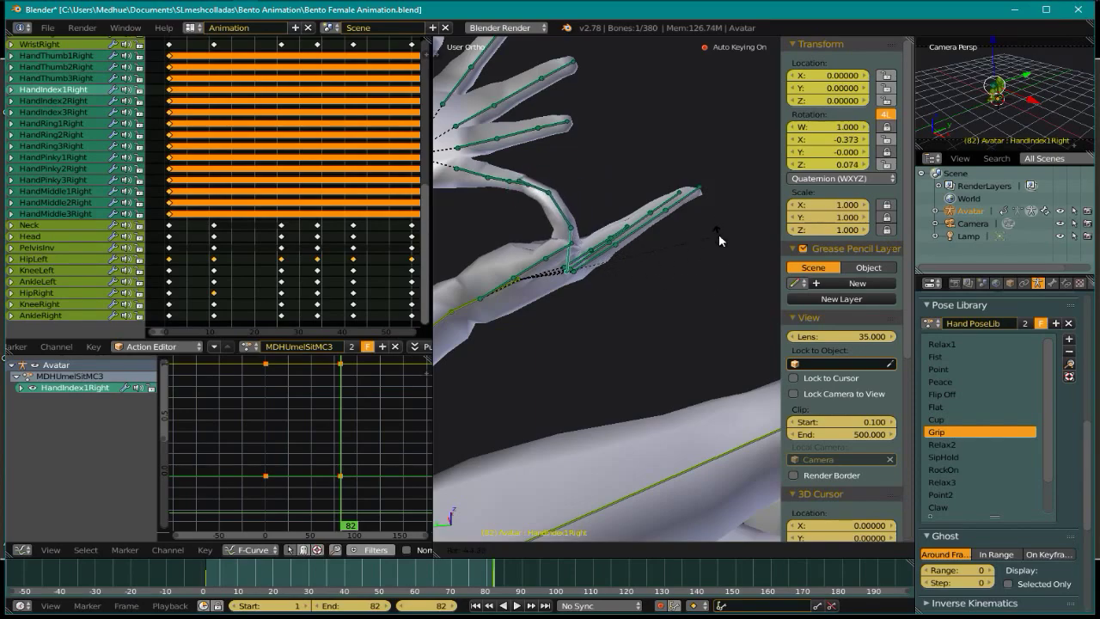
pyautogui.rightClick(718, 234)
# Try rotating the right index finger's base bone sideways along the palm plane and curling it inward again
pyautogui.moveTo(653, 359); pyautogui.dragTo(619, 265, button='middle')
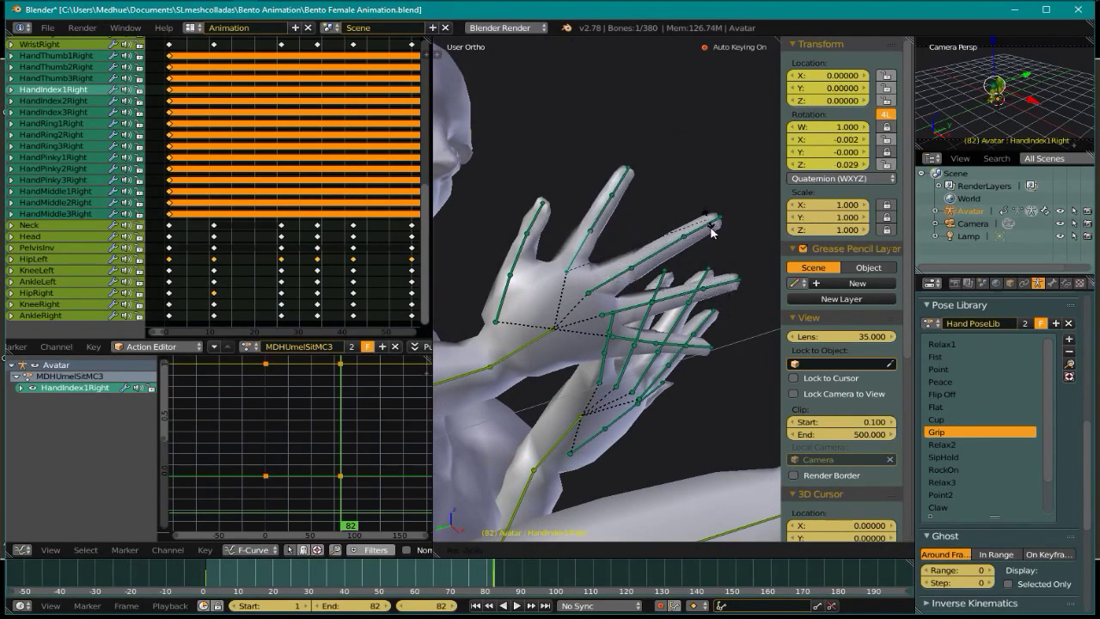
pyautogui.moveTo(688, 342); pyautogui.dragTo(642, 297, button='middle')
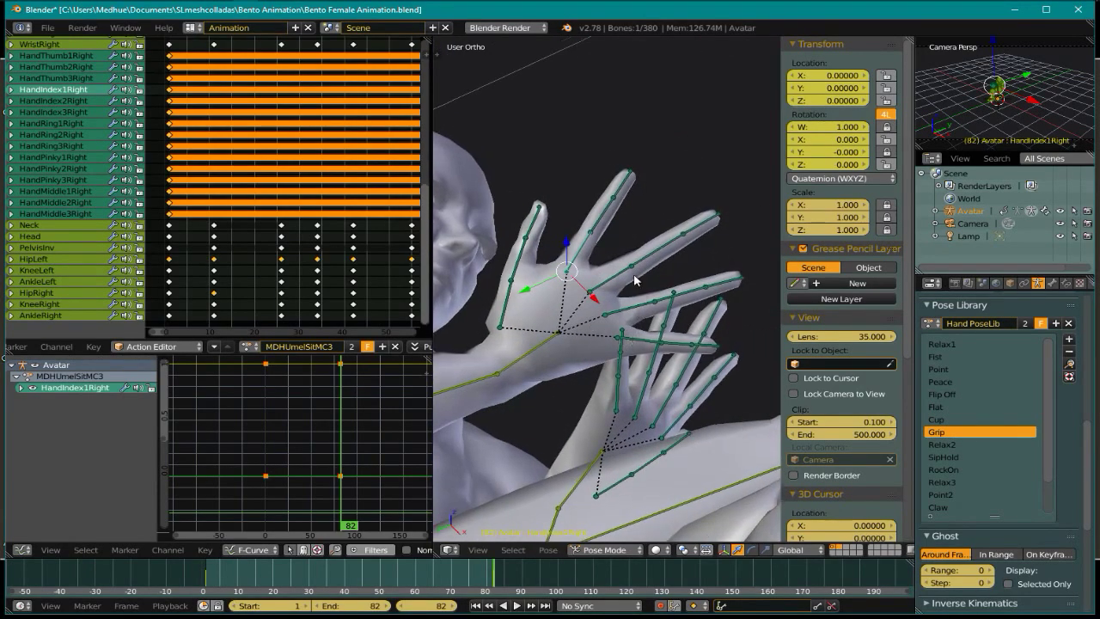
pyautogui.moveTo(619, 215); pyautogui.dragTo(636, 343, button='middle')
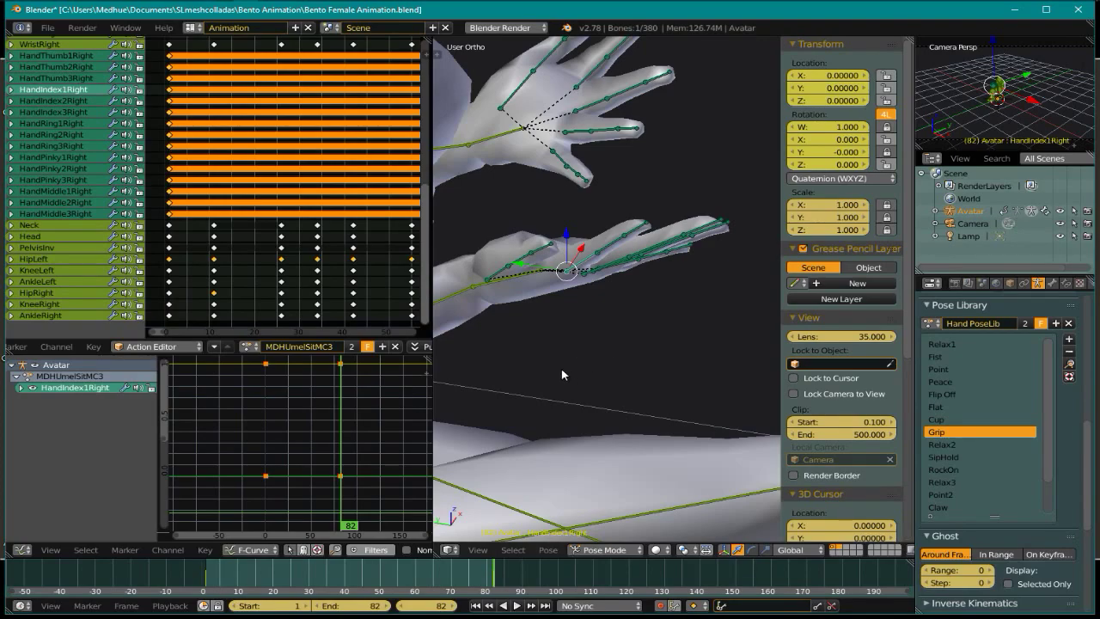
pyautogui.moveTo(580, 386); pyautogui.dragTo(600, 315, button='middle')
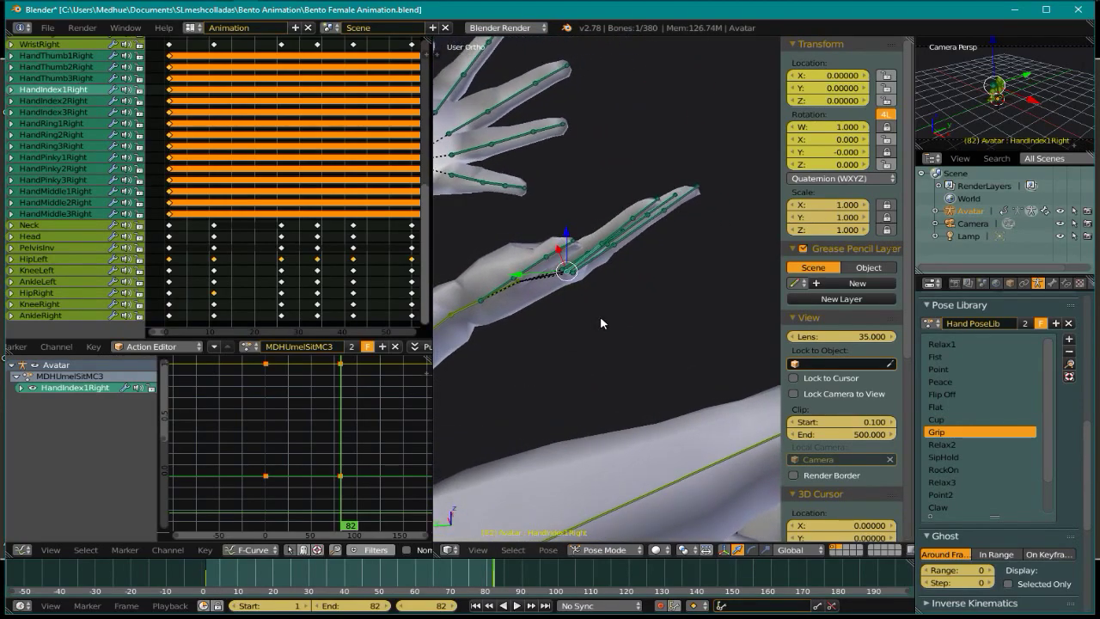
pyautogui.press('r')
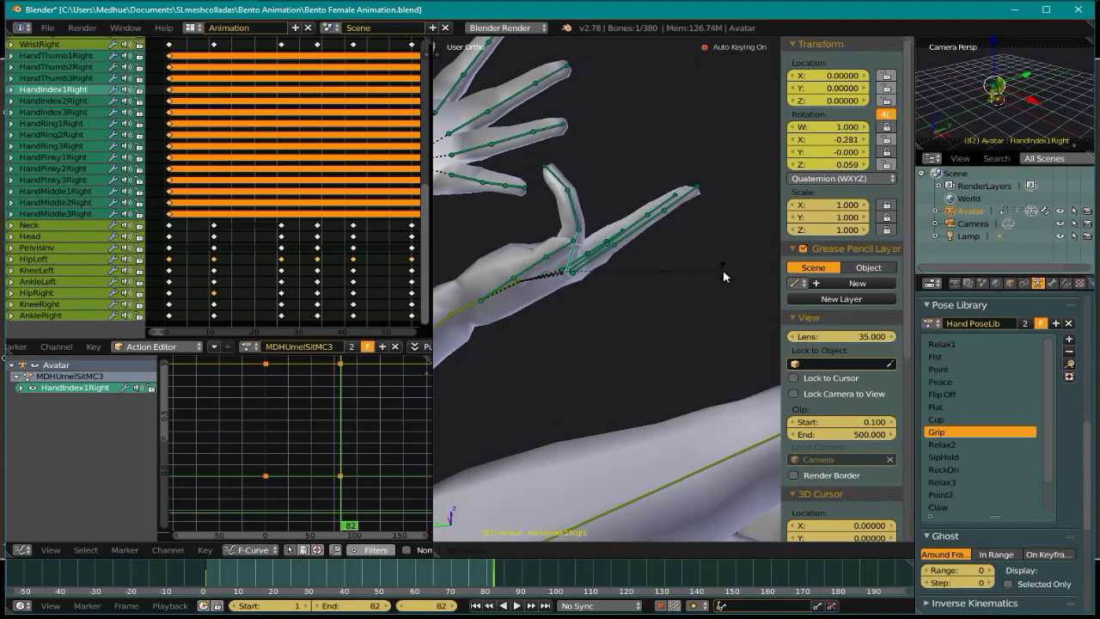
pyautogui.press('Escape')
# Examine the list of actions that can be assigned to the Pose Library and the Action Editor
pyautogui.moveTo(579, 361); pyautogui.dragTo(569, 251, button='middle')
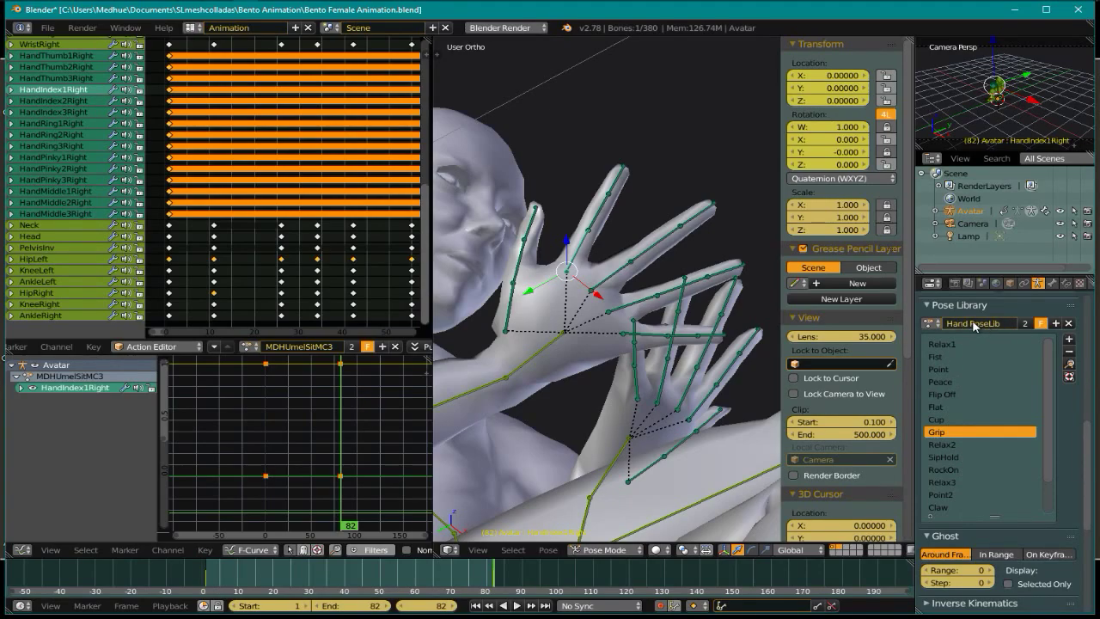
pyautogui.click(931, 323)
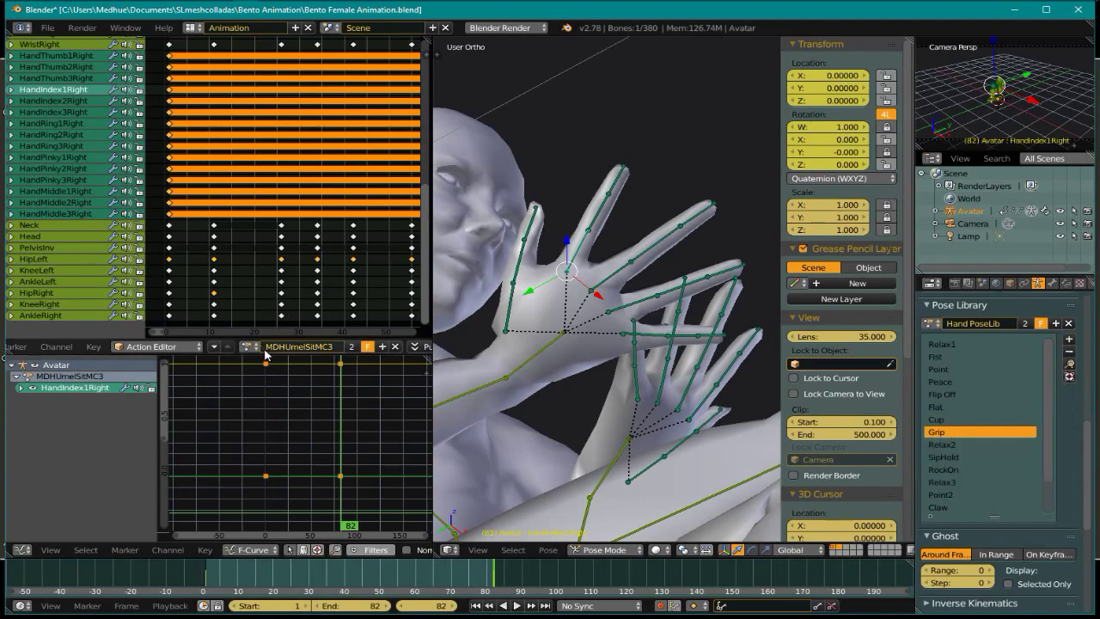
pyautogui.click(250, 346)
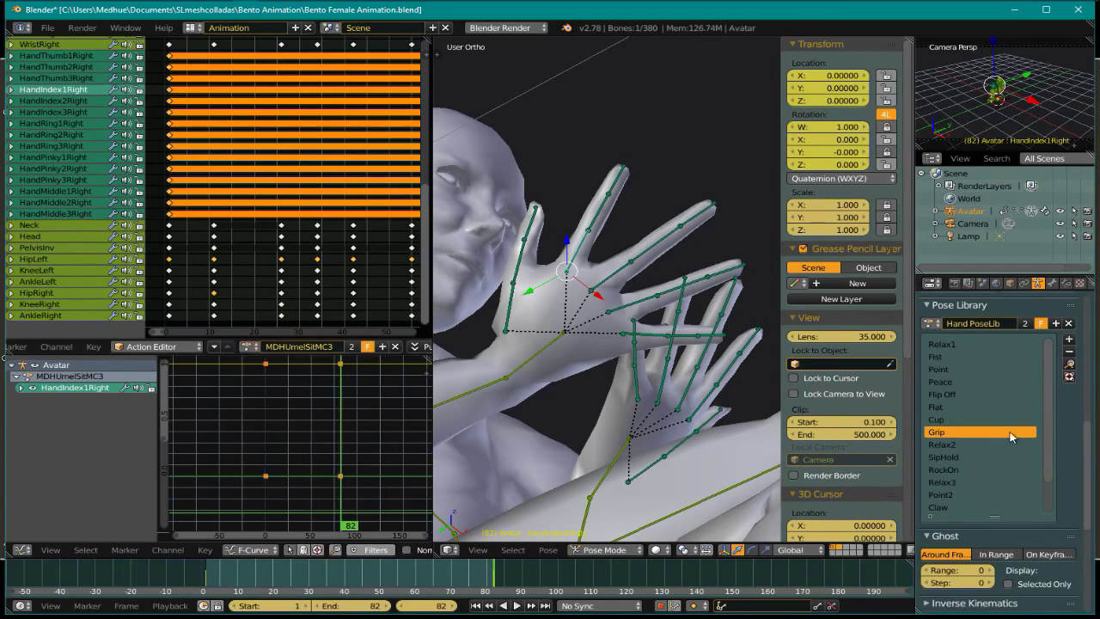
pyautogui.click(932, 323)
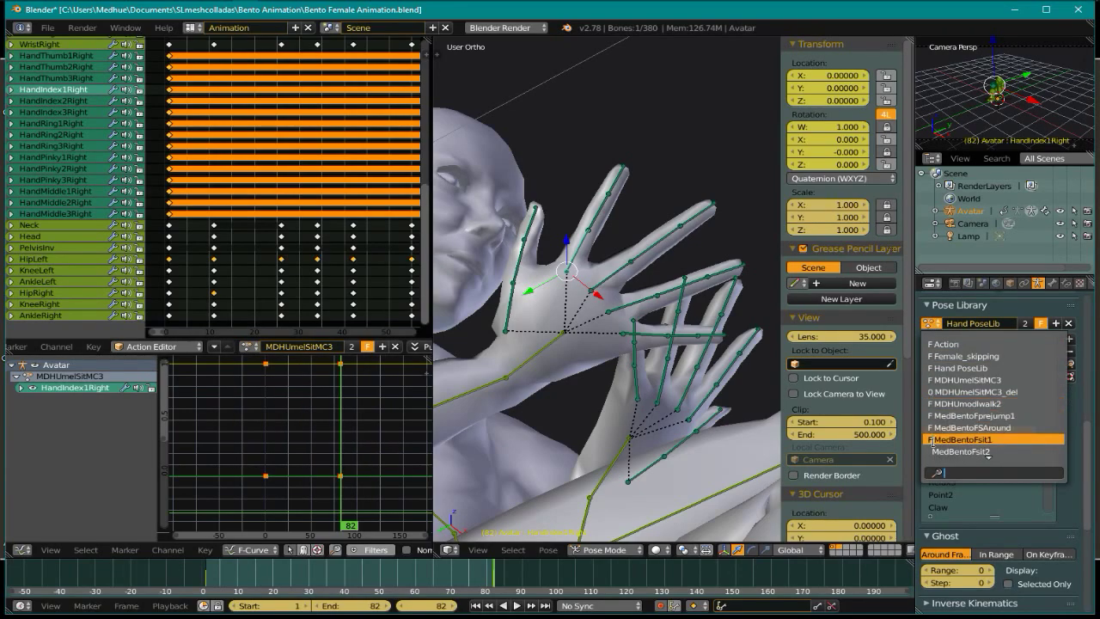
pyautogui.scroll(-12, 933, 447)
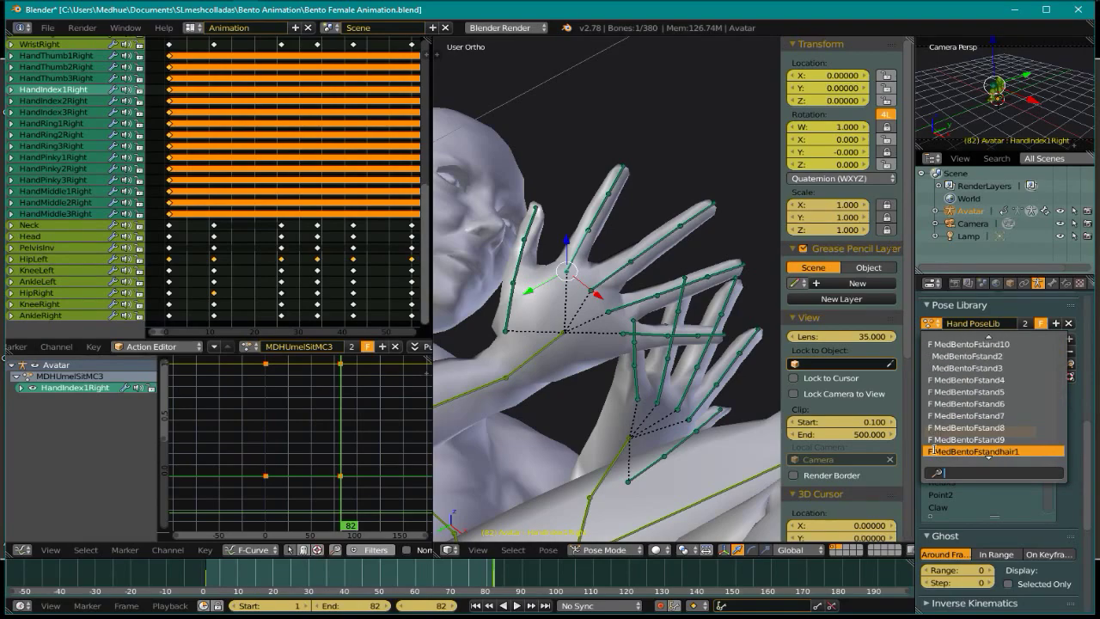
pyautogui.scroll(-13, 930, 451)
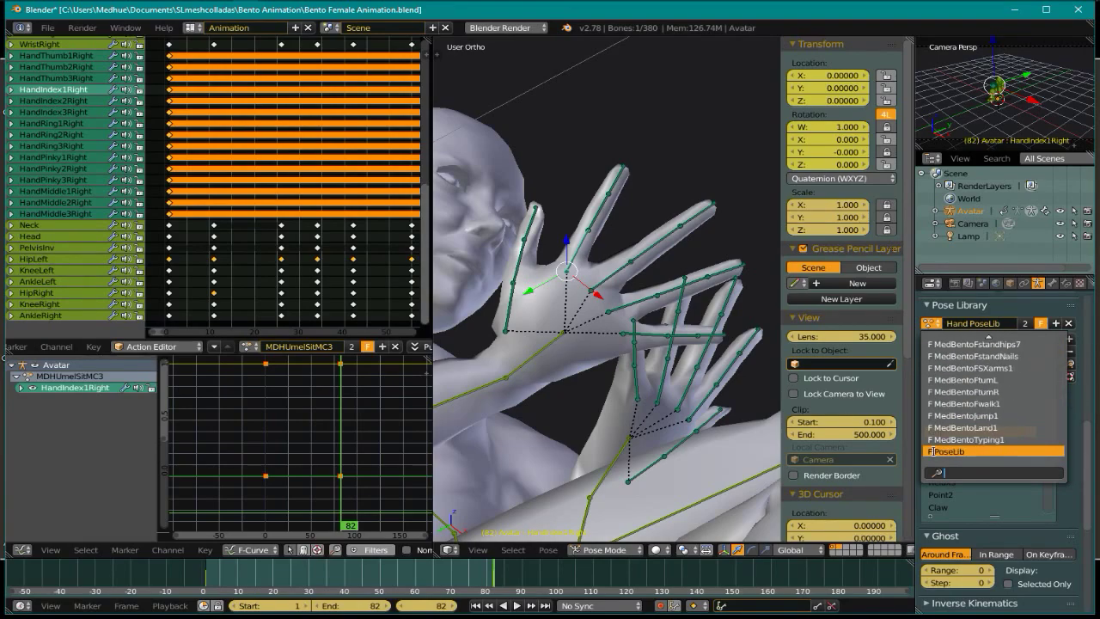
pyautogui.scroll(18, 931, 343)
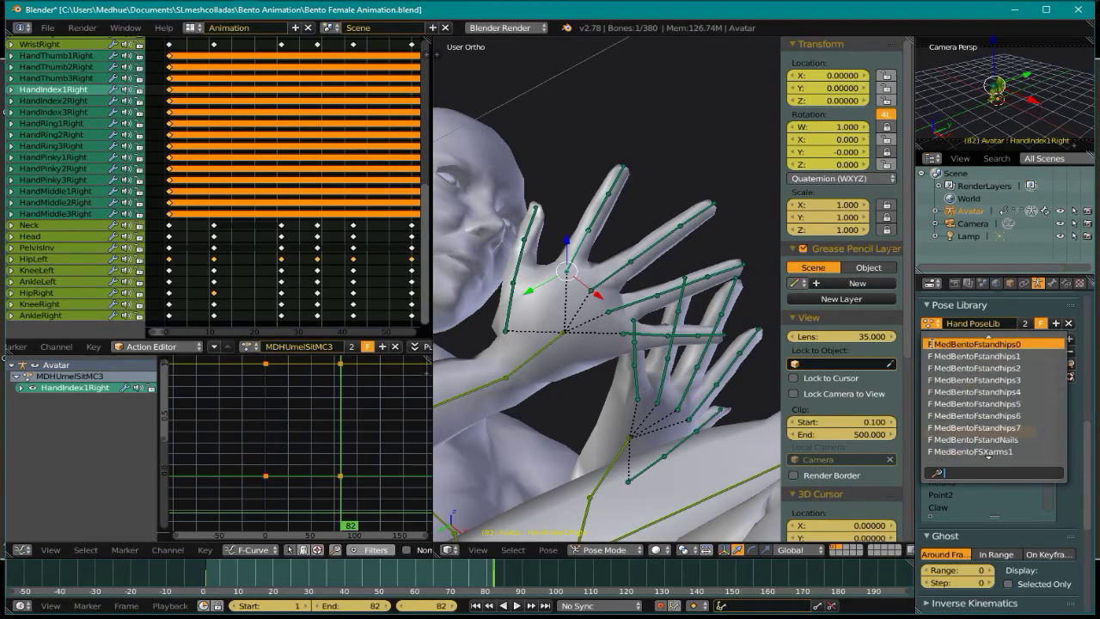
pyautogui.scroll(8, 930, 344)
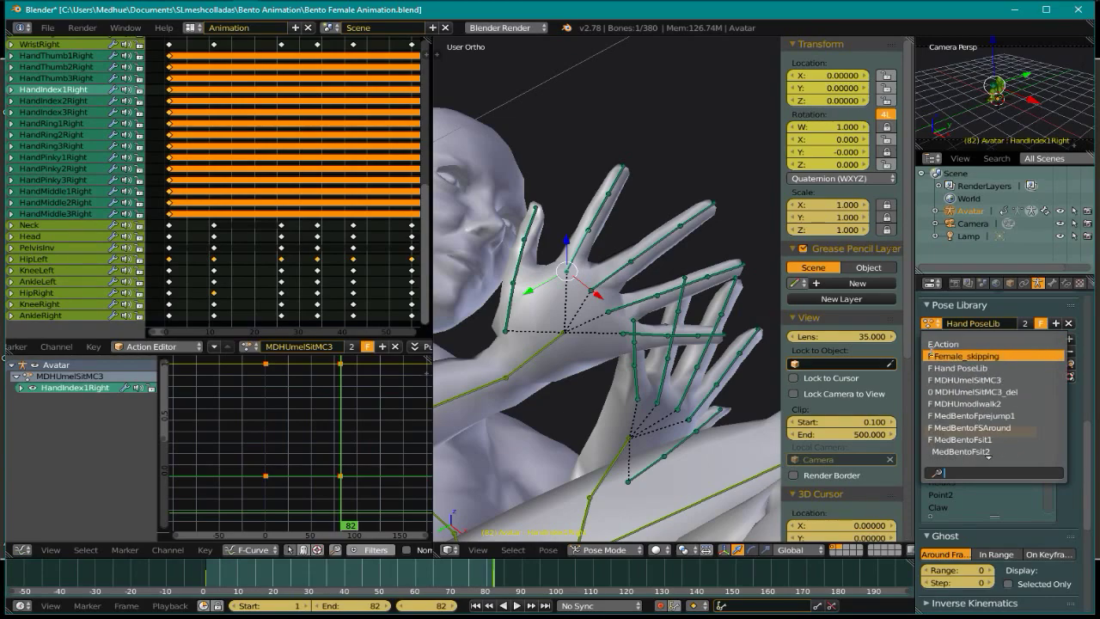
pyautogui.scroll(8, 932, 466)
pyautogui.scroll(-10, 936, 464)
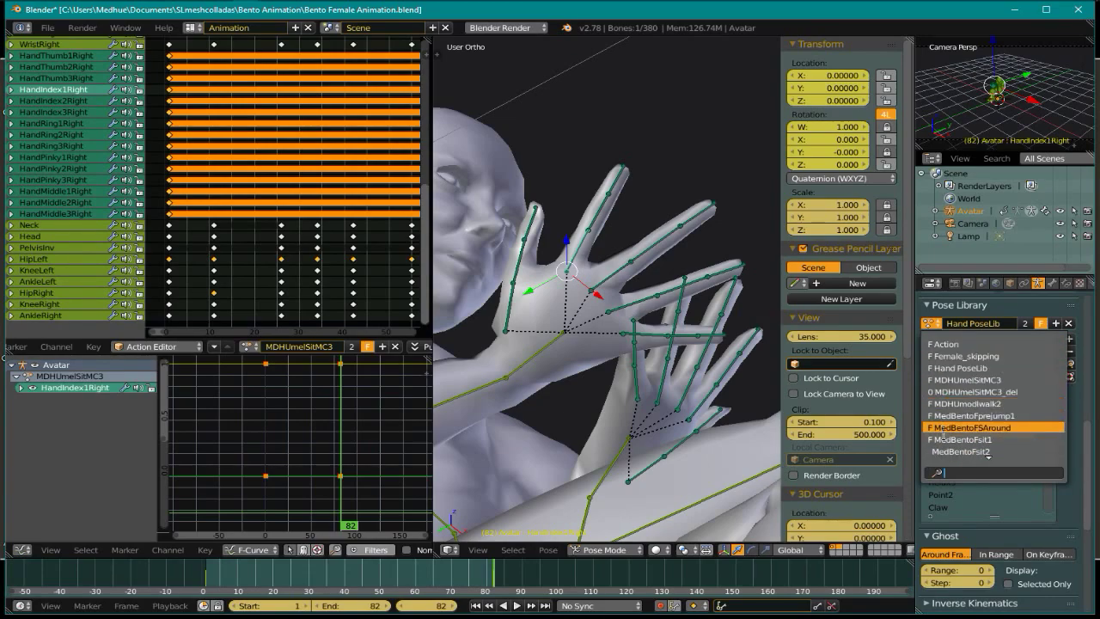
pyautogui.scroll(-1, 942, 459)
pyautogui.scroll(5, 946, 356)
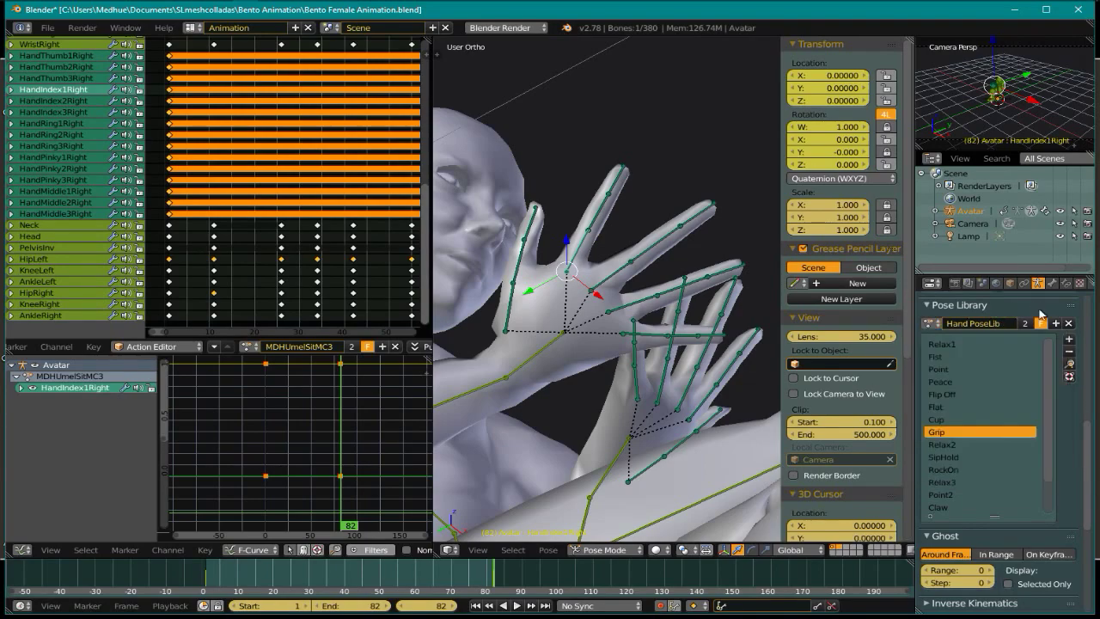
# Examine the armature's bone groups, including Hand anim, alongside the avatar's hands
pyautogui.moveTo(624, 371); pyautogui.dragTo(624, 345, button='middle')
pyautogui.scroll(-5, 624, 345)
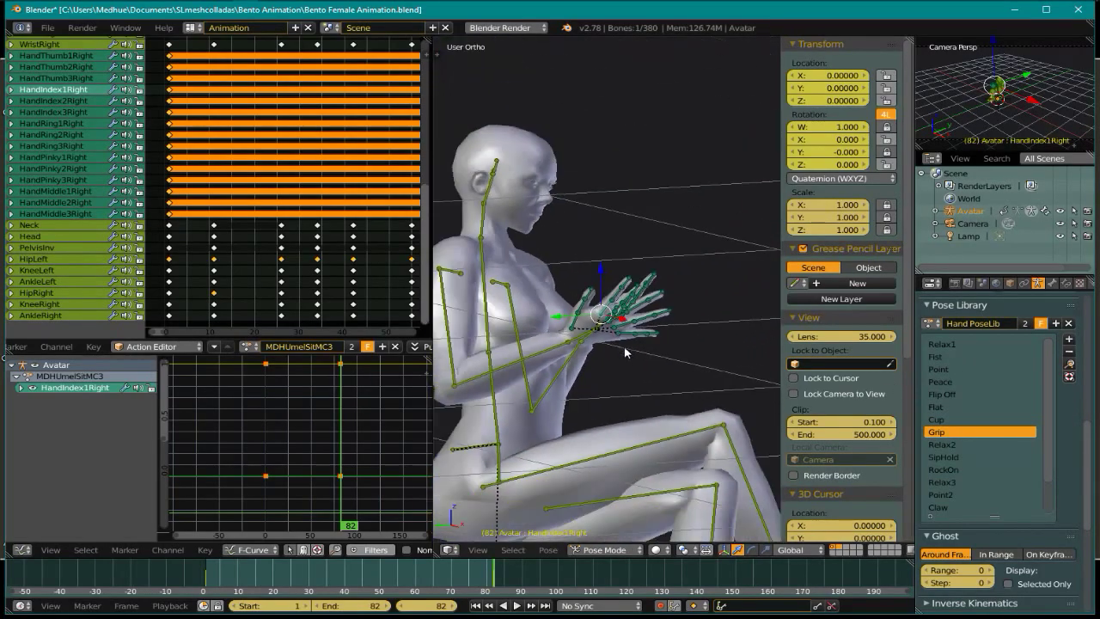
pyautogui.moveTo(637, 395); pyautogui.dragTo(604, 387, button='middle')
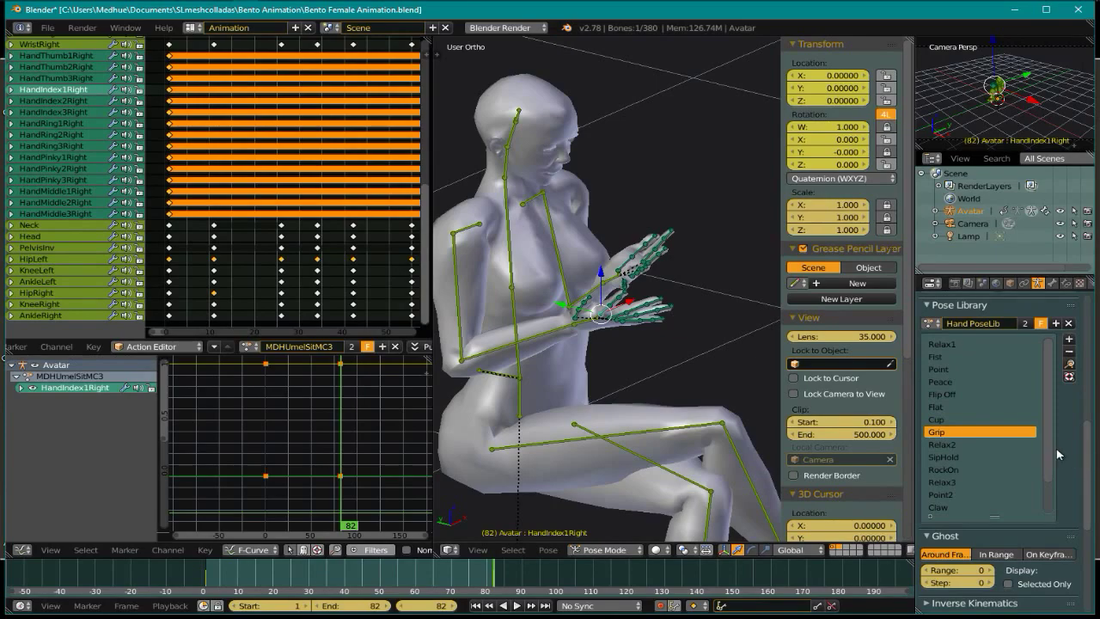
pyautogui.scroll(8, 1057, 454)
pyautogui.scroll(-4, 1084, 458)
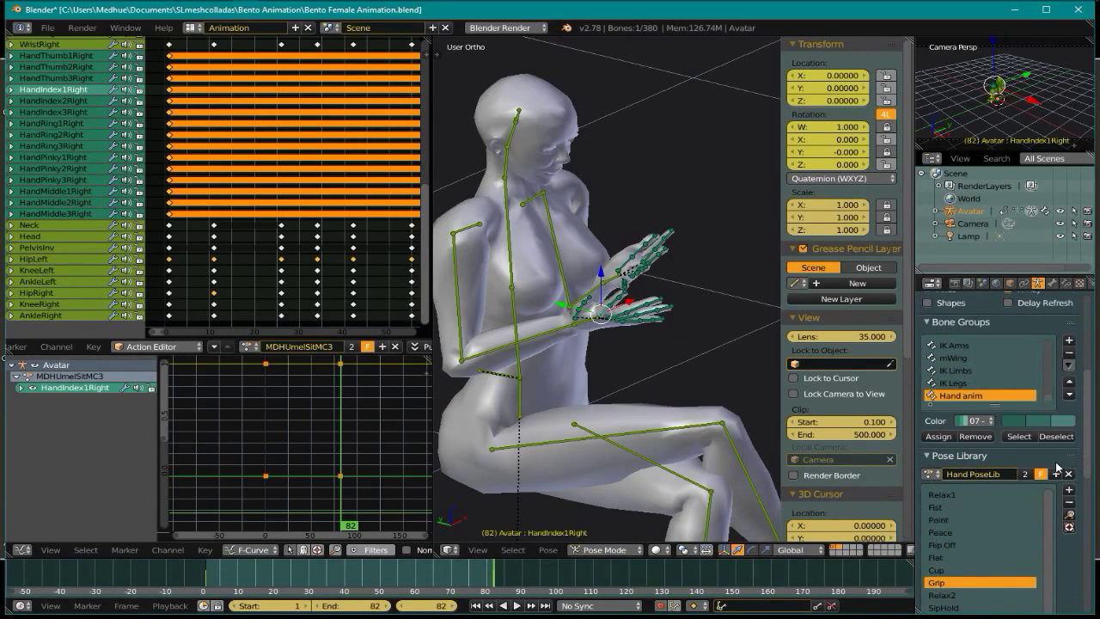
pyautogui.moveTo(482, 331); pyautogui.dragTo(529, 337, button='middle')
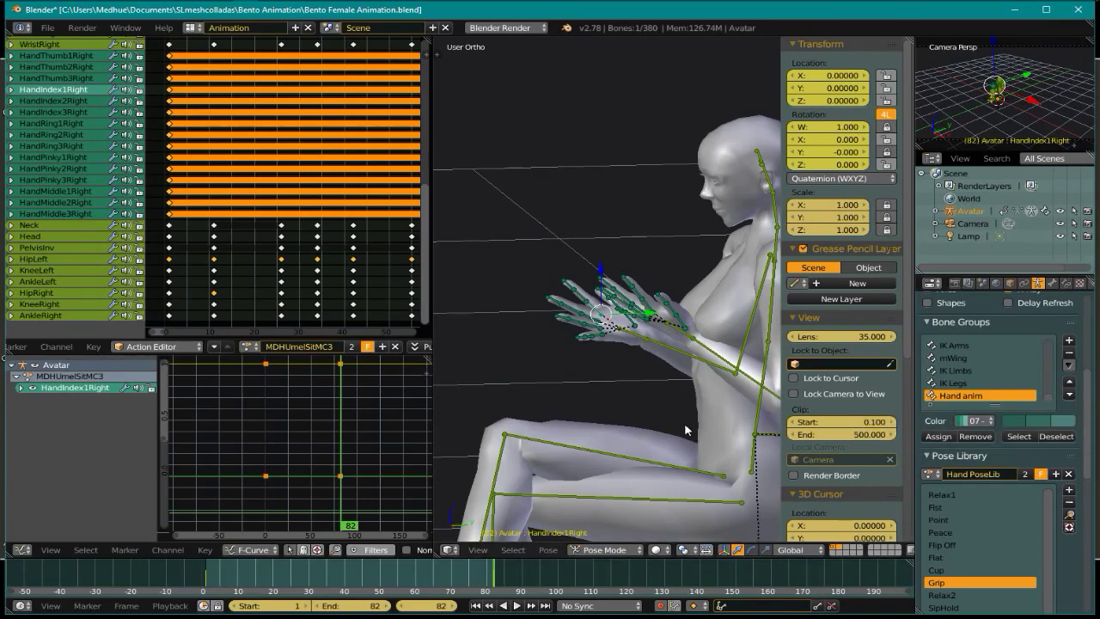
pyautogui.moveTo(677, 420); pyautogui.dragTo(704, 412, button='middle')
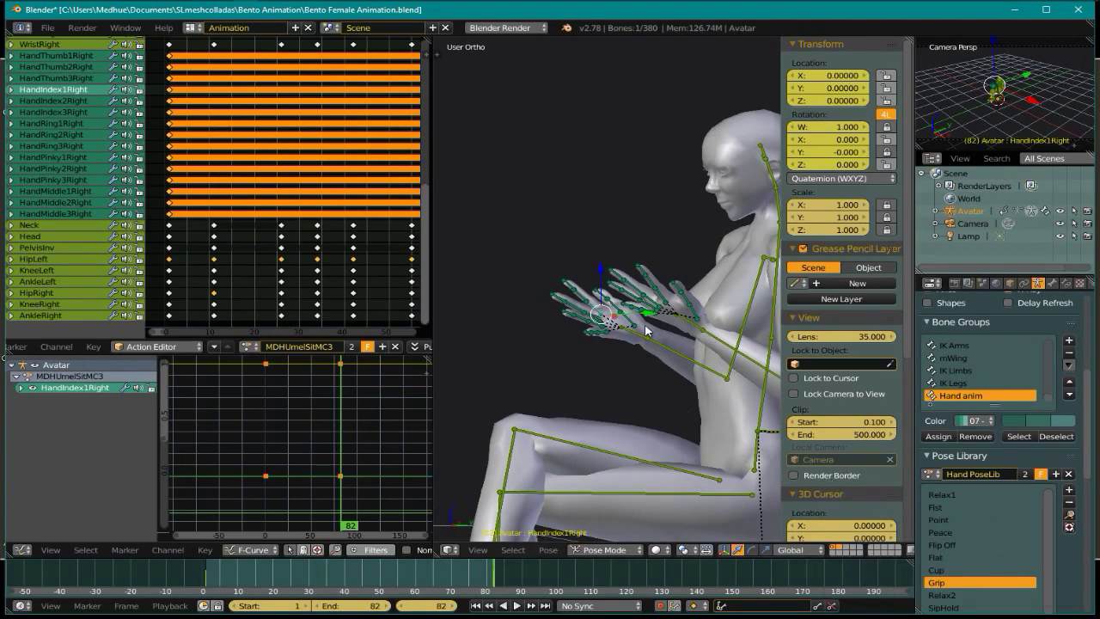
pyautogui.moveTo(645, 323); pyautogui.dragTo(661, 327, button='middle')
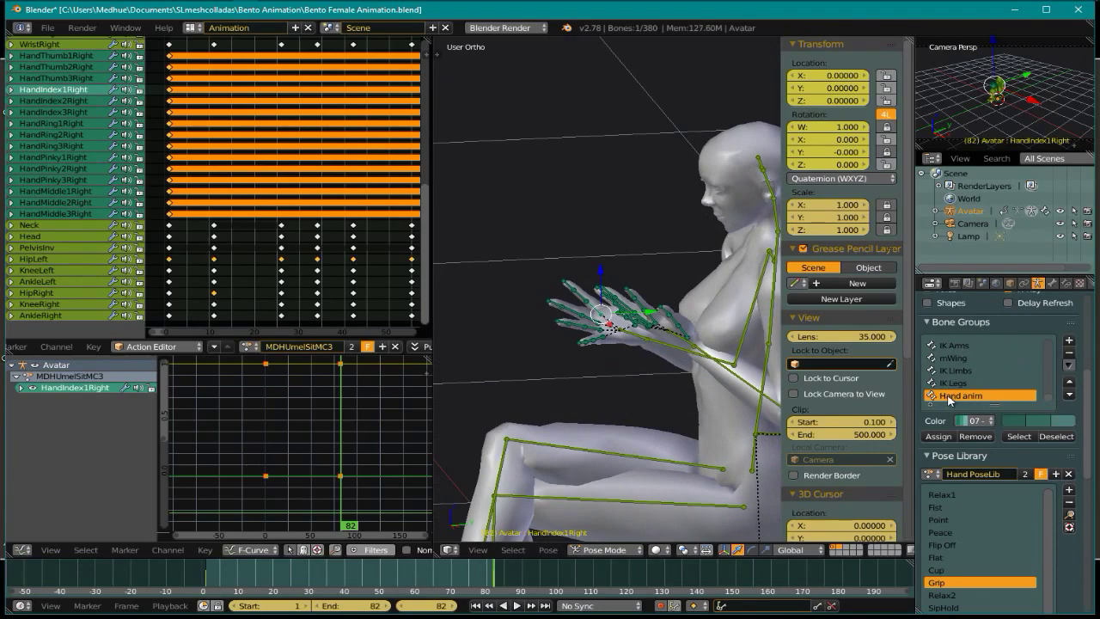
# Select the HandIndex2Right bone and then all bones belonging to the Hand anim bone group
pyautogui.scroll(4, 604, 318)
pyautogui.rightClick(582, 307)
pyautogui.scroll(-4, 660, 392)
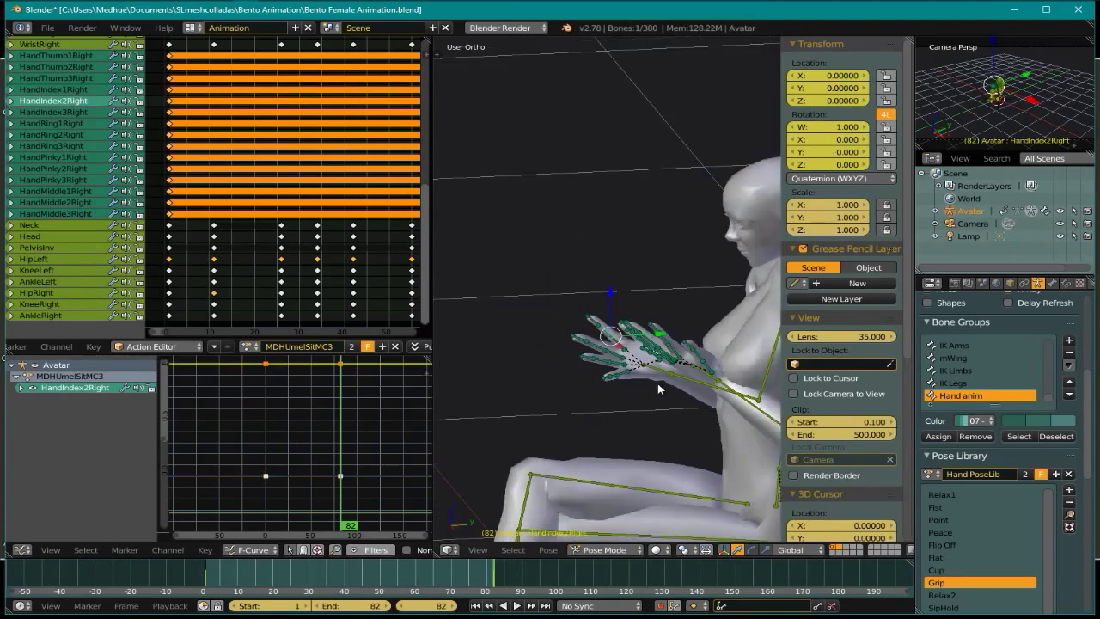
pyautogui.click(1019, 436)
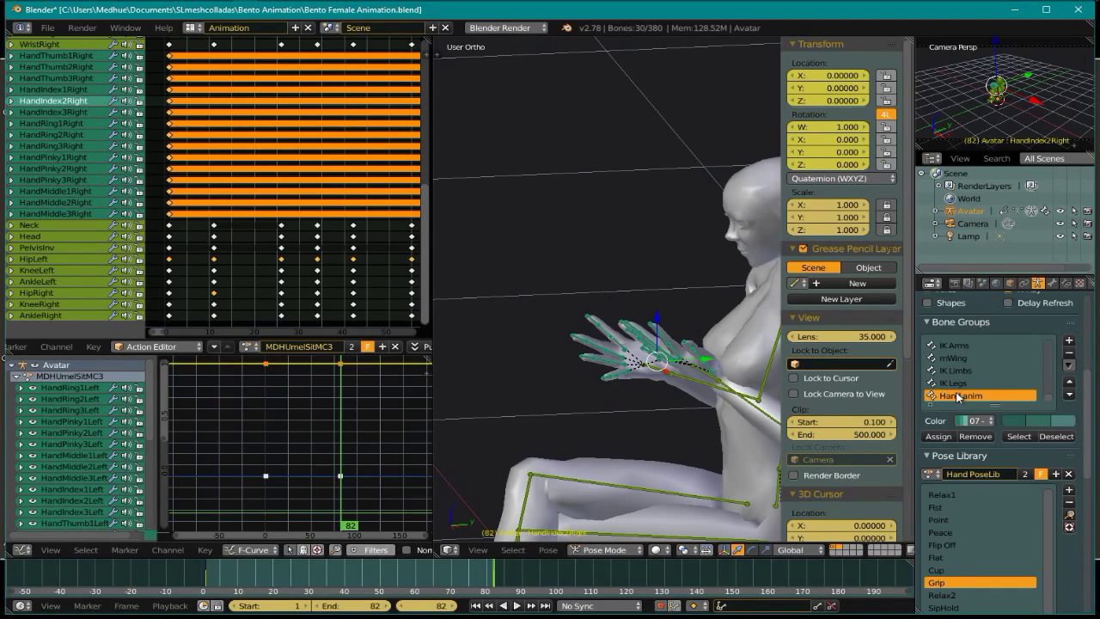
pyautogui.press('KP_Decimal')
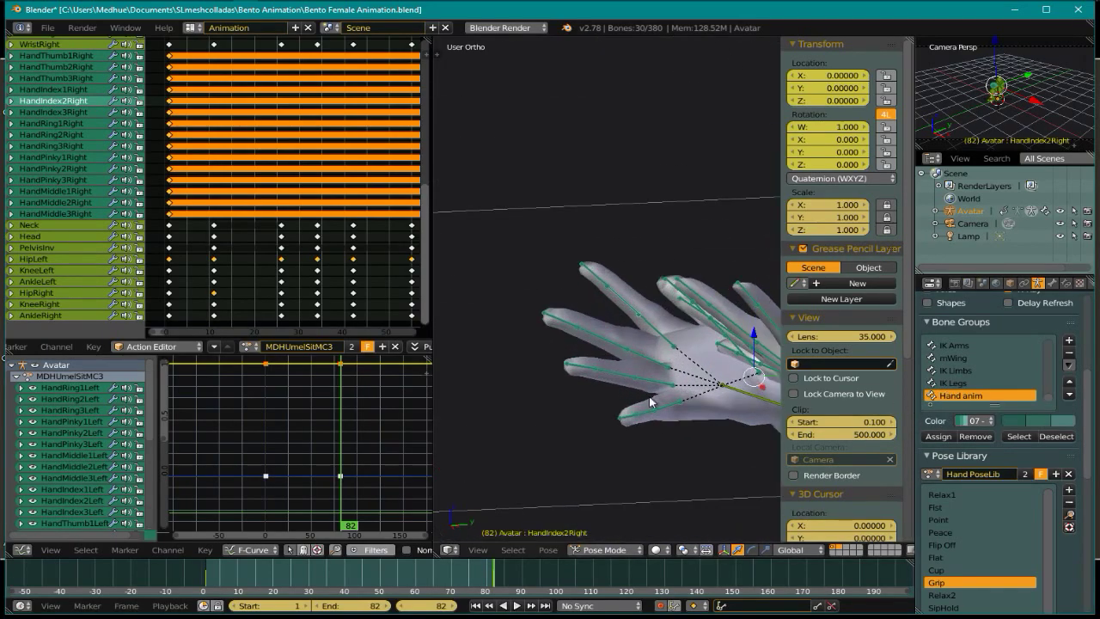
# Select the finger bones of both hands manually with box selections, adding the missed bone individually
pyautogui.rightClick(633, 353)
pyautogui.moveTo(658, 375); pyautogui.dragTo(627, 408, button='middle')
pyautogui.scroll(-5, 626, 417)
pyautogui.scroll(6, 623, 420)
pyautogui.press('b')
pyautogui.moveTo(543, 252); pyautogui.dragTo(675, 454)
pyautogui.press('b')
pyautogui.moveTo(660, 268); pyautogui.dragTo(714, 370)
pyautogui.moveTo(599, 485); pyautogui.dragTo(614, 359, button='middle')
pyautogui.press('b')
pyautogui.moveTo(509, 225); pyautogui.dragTo(645, 347)
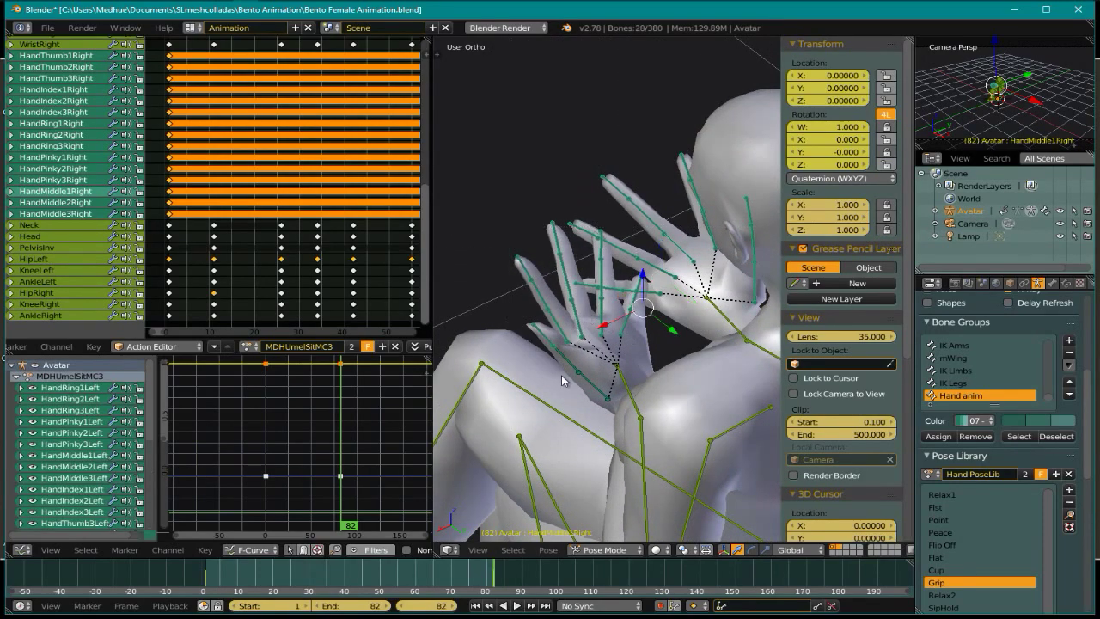
pyautogui.keyDown('shift'); pyautogui.rightClick(593, 385); pyautogui.keyUp('shift')
pyautogui.moveTo(607, 327); pyautogui.dragTo(707, 290, button='middle')
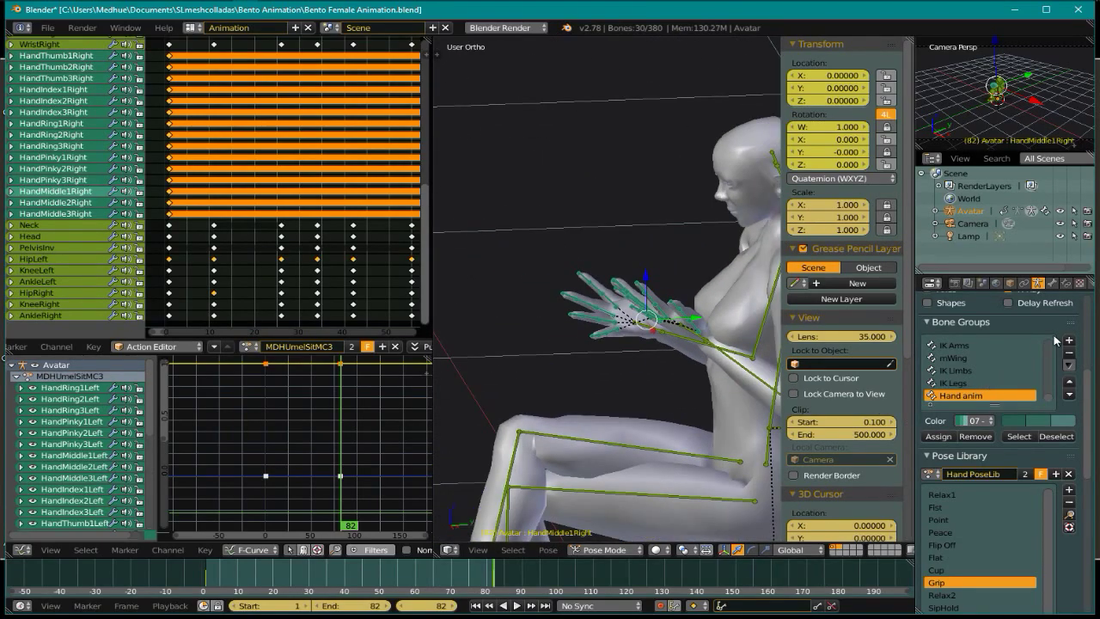
# Select all bones belonging to the Hand anim bone group
pyautogui.doubleClick(957, 397)
pyautogui.press('Return')
pyautogui.click(1017, 437)
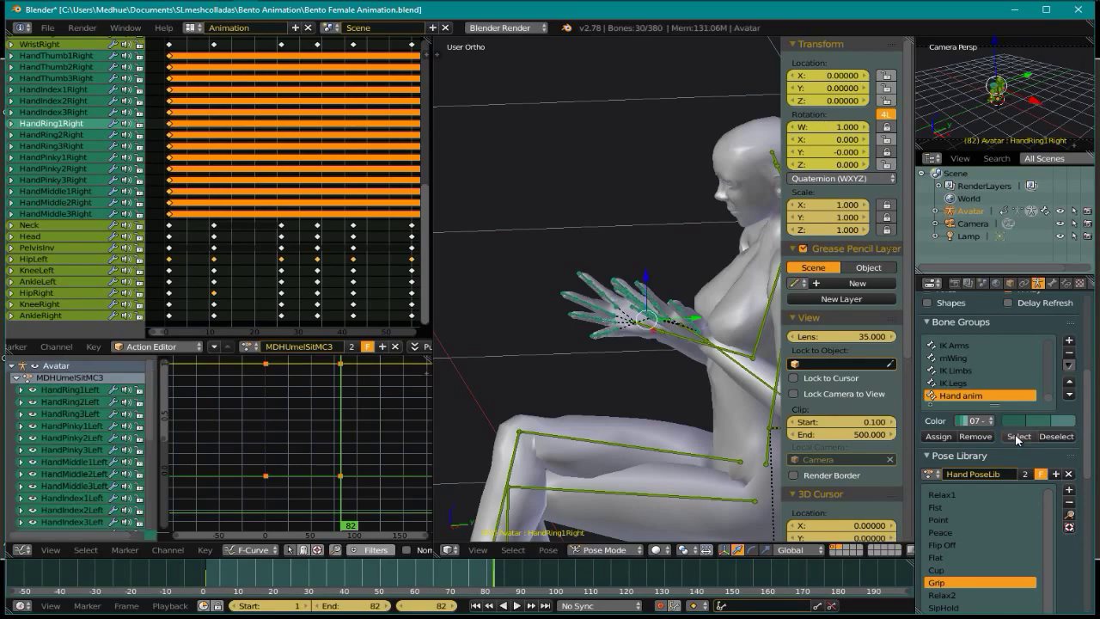
pyautogui.scroll(-3, 584, 317)
pyautogui.moveTo(618, 355); pyautogui.dragTo(648, 350, button='middle')
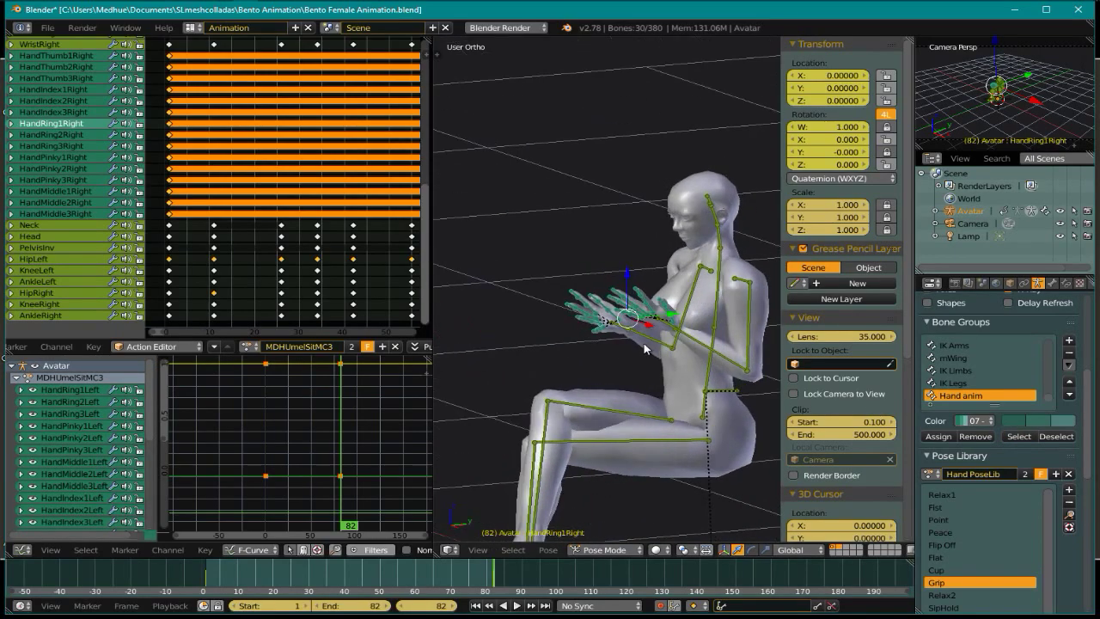
pyautogui.scroll(-4, 1085, 503)
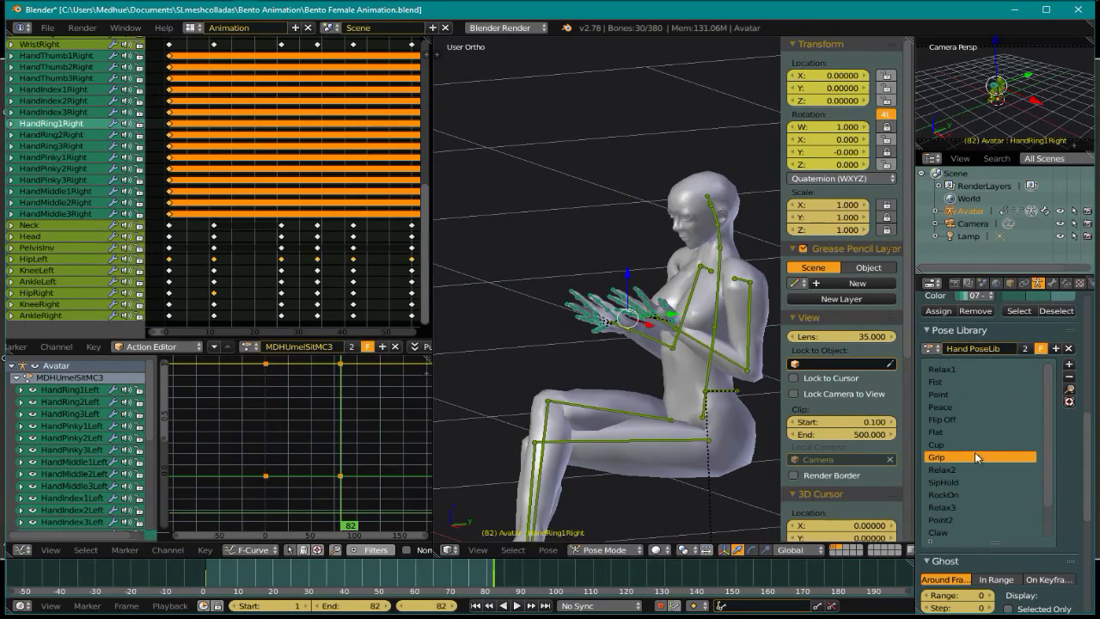
# Choose the Relax1 pose in the Hand PoseLib and examine the avatar's hands from several angles
pyautogui.click(949, 367)
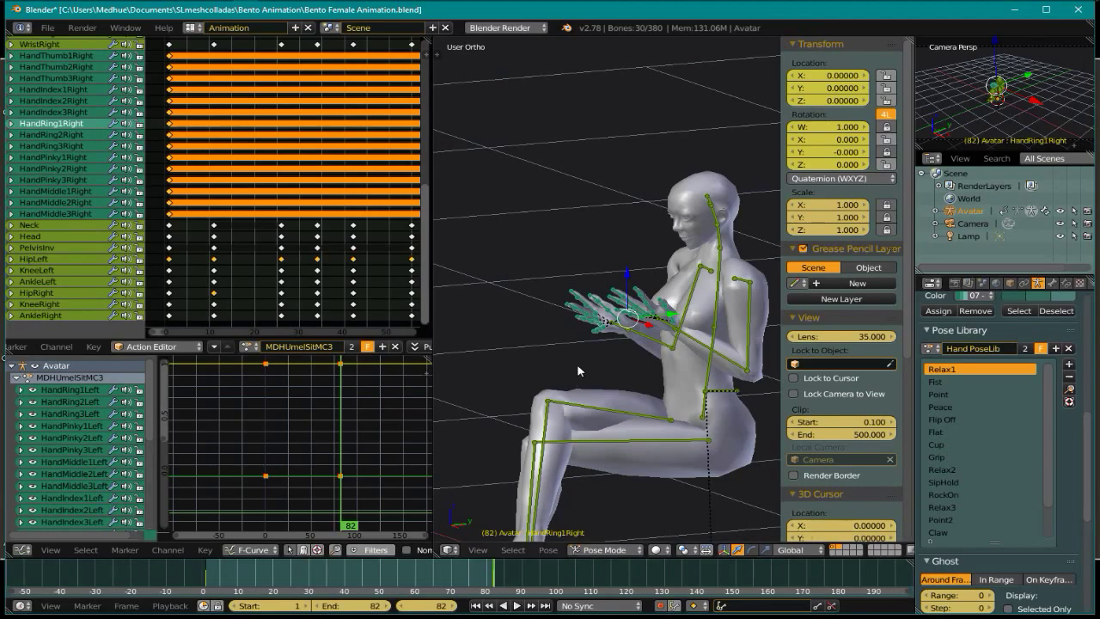
pyautogui.scroll(5, 620, 430)
pyautogui.scroll(-5, 620, 429)
pyautogui.moveTo(621, 429); pyautogui.dragTo(590, 343, button='middle')
pyautogui.scroll(4, 590, 344)
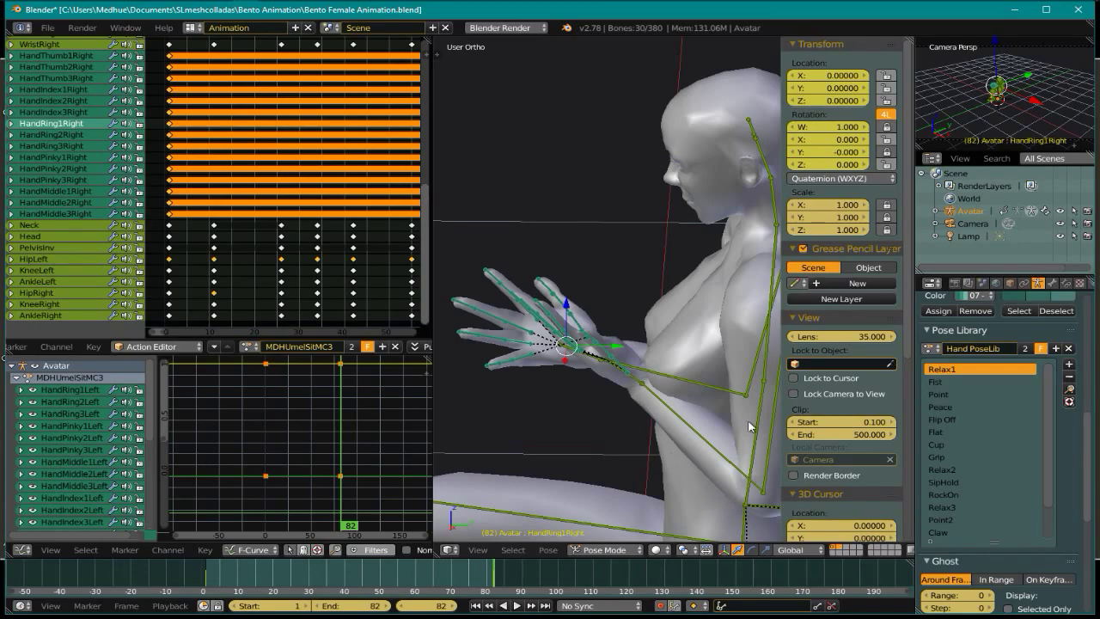
pyautogui.scroll(-4, 689, 436)
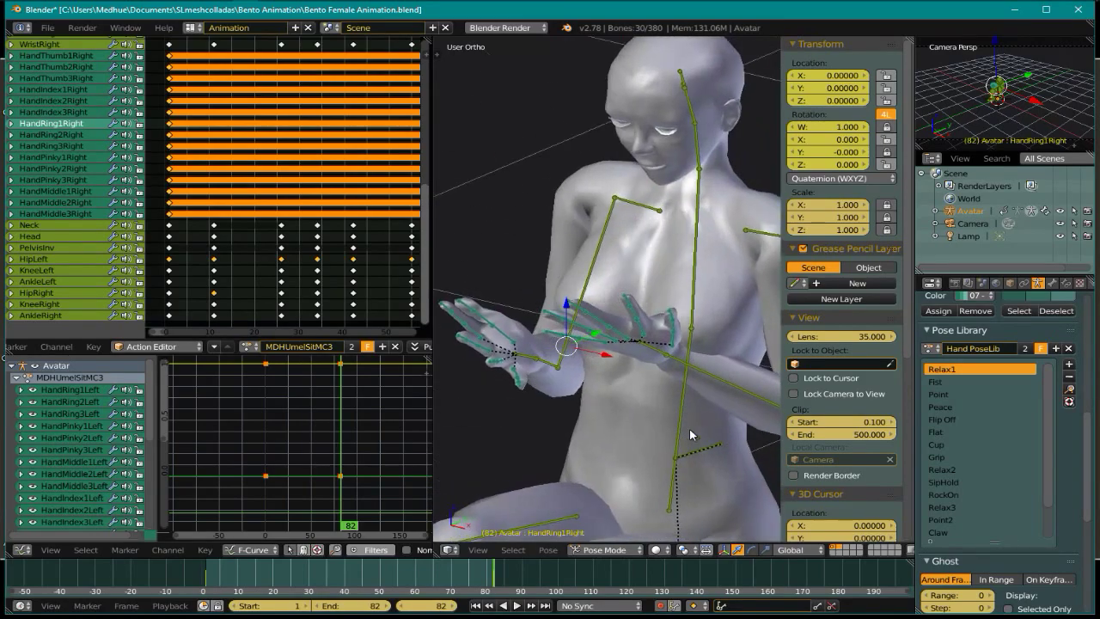
pyautogui.scroll(-2, 721, 409)
pyautogui.scroll(3, 646, 455)
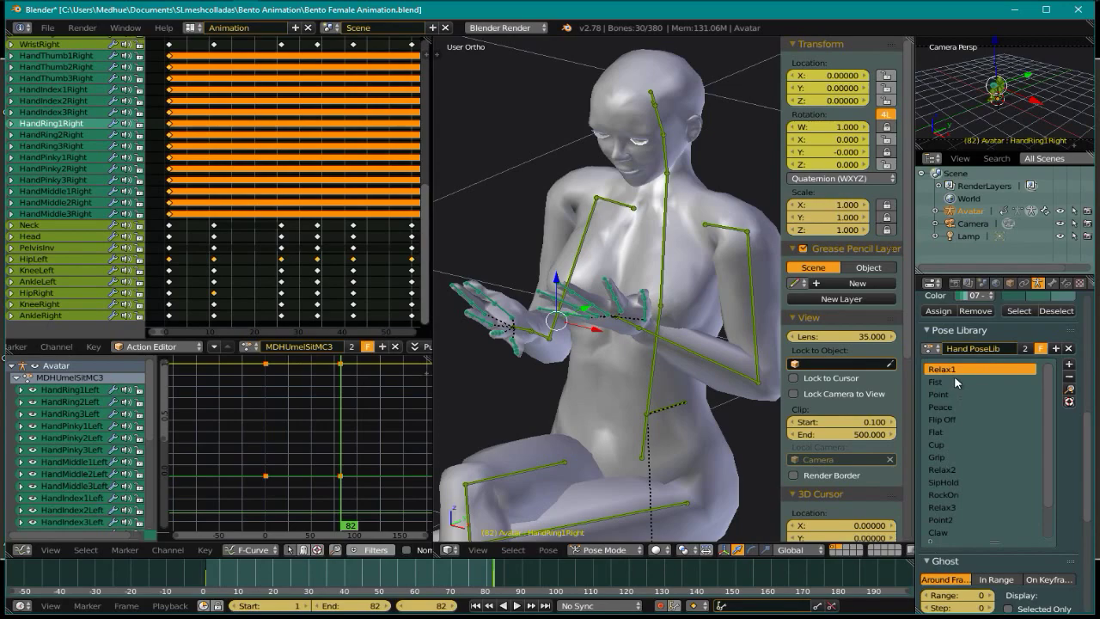
pyautogui.moveTo(684, 363); pyautogui.dragTo(670, 411, button='middle')
pyautogui.moveTo(603, 386); pyautogui.dragTo(650, 396, button='middle')
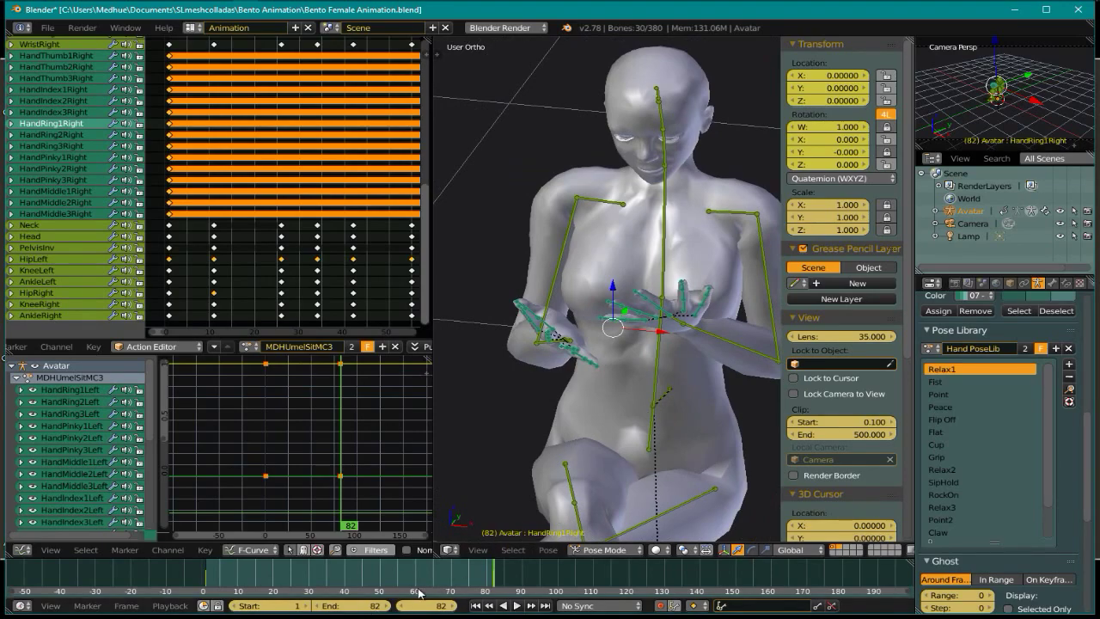
# Go to frame 1 of the animation and apply the Relax1 pose to both hands
pyautogui.click(473, 606)
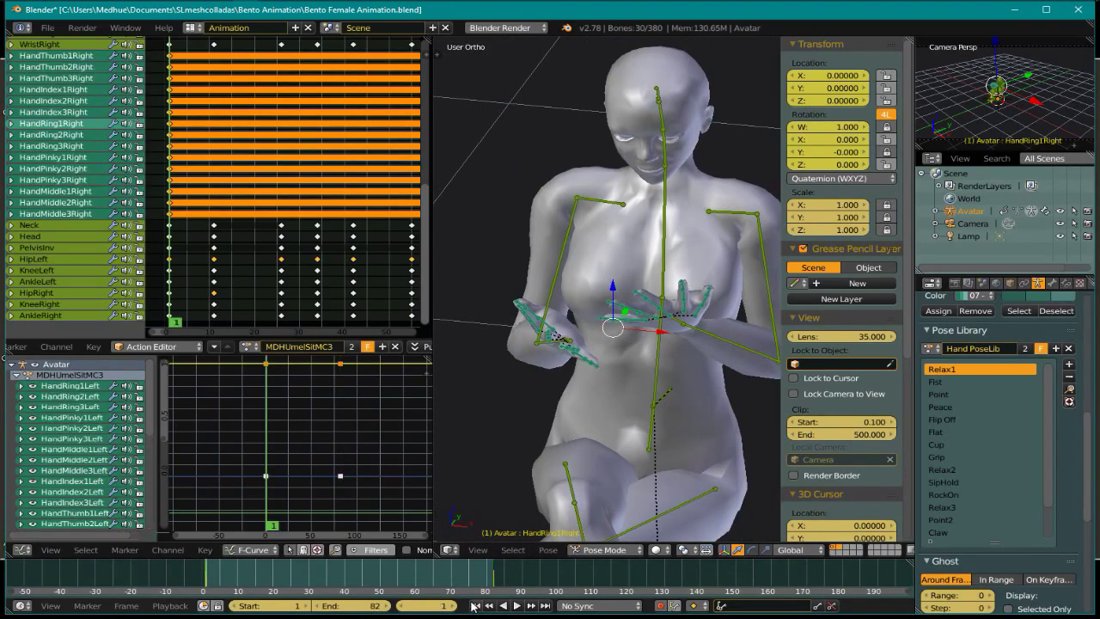
pyautogui.moveTo(569, 384)
pyautogui.mouseDown(button='middle')
pyautogui.moveTo(553, 323)
pyautogui.moveTo(581, 314)
pyautogui.moveTo(628, 361)
pyautogui.moveTo(552, 375)
pyautogui.moveTo(555, 392)
pyautogui.mouseUp(button='middle')
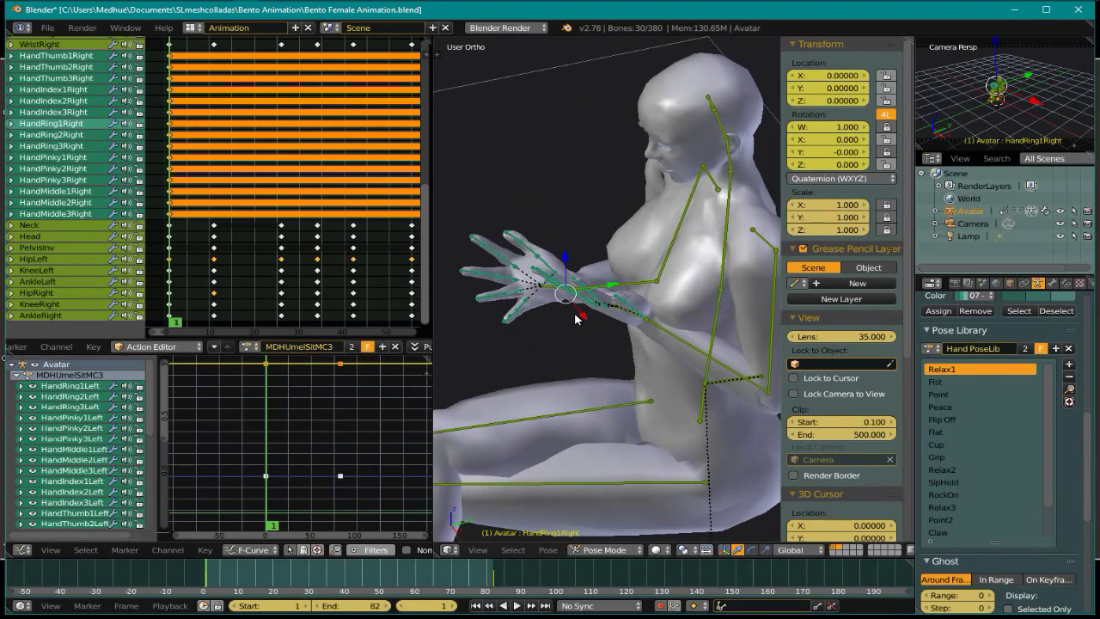
pyautogui.click(1070, 390)
pyautogui.moveTo(548, 316); pyautogui.dragTo(503, 277, button='middle')
pyautogui.moveTo(529, 318); pyautogui.dragTo(564, 317, button='middle')
pyautogui.scroll(4, 529, 318)
pyautogui.scroll(-6, 586, 300)
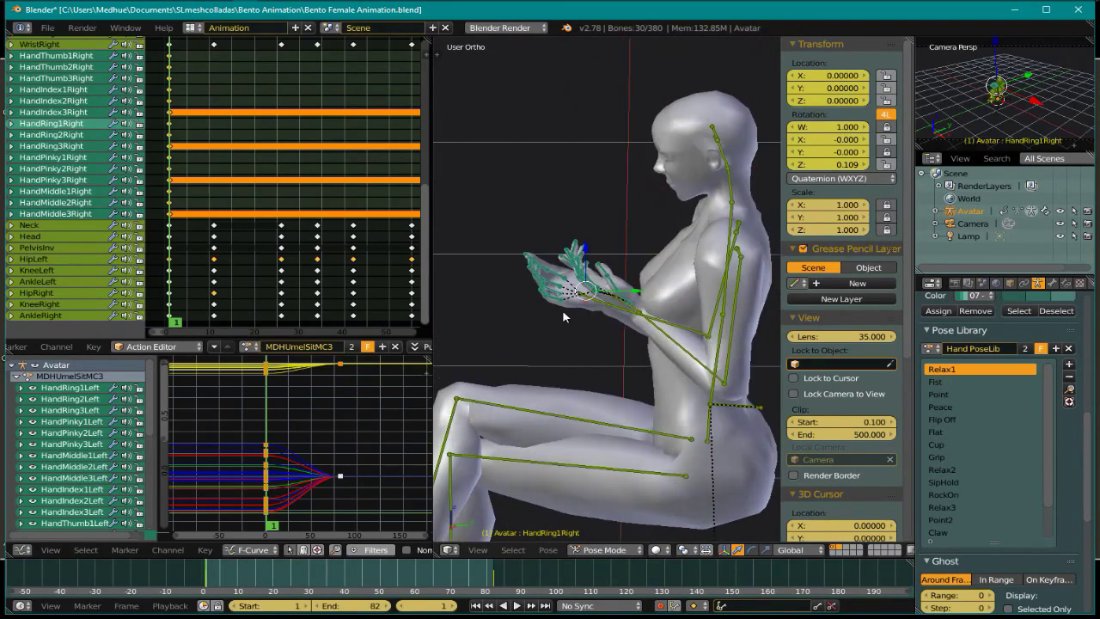
# Apply the Fist pose from the Hand PoseLib to both hands and inspect the closed fingers
pyautogui.click(984, 382)
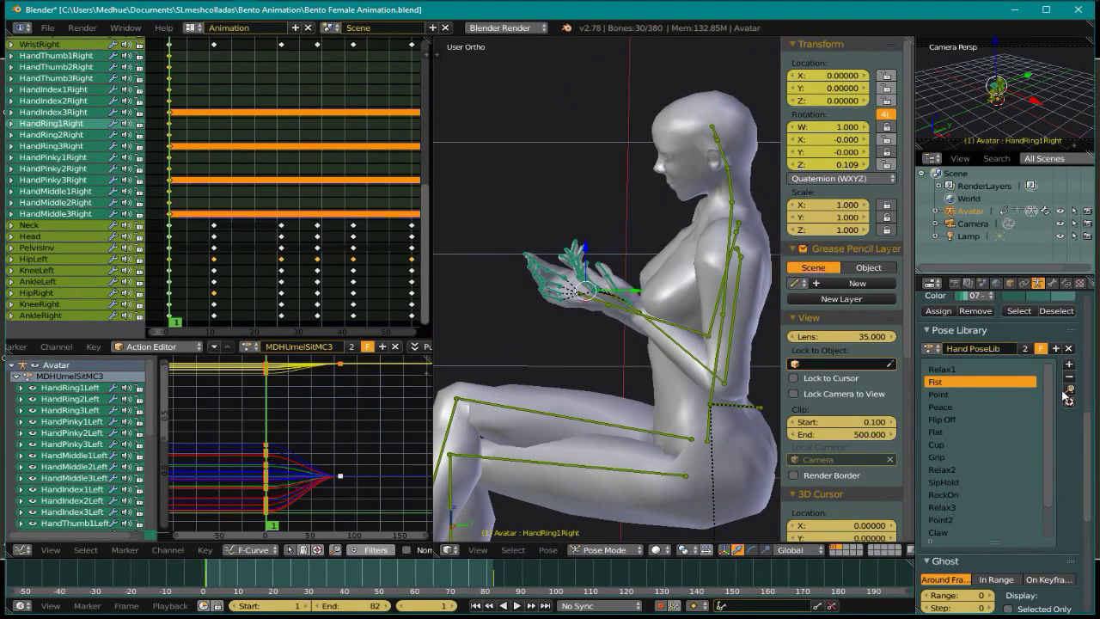
pyautogui.click(1068, 391)
pyautogui.moveTo(748, 406); pyautogui.dragTo(726, 353, button='middle')
pyautogui.scroll(5, 663, 317)
pyautogui.moveTo(663, 317); pyautogui.dragTo(720, 344, button='middle')
# Apply the Point pose and then the Peace pose from the Hand PoseLib to both hands
pyautogui.click(981, 394)
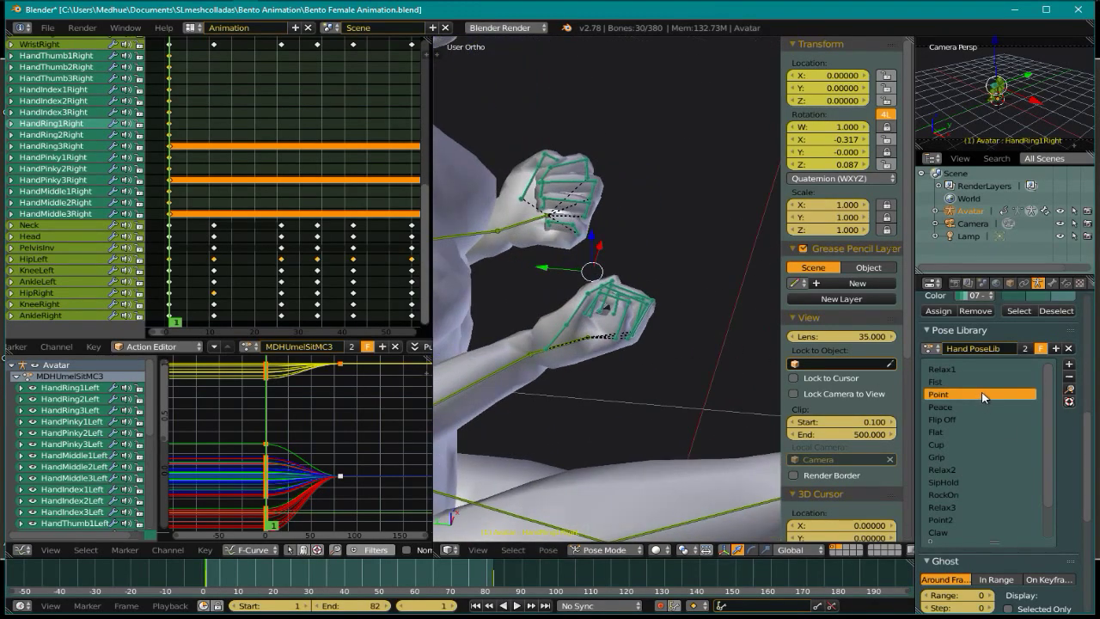
pyautogui.click(1069, 393)
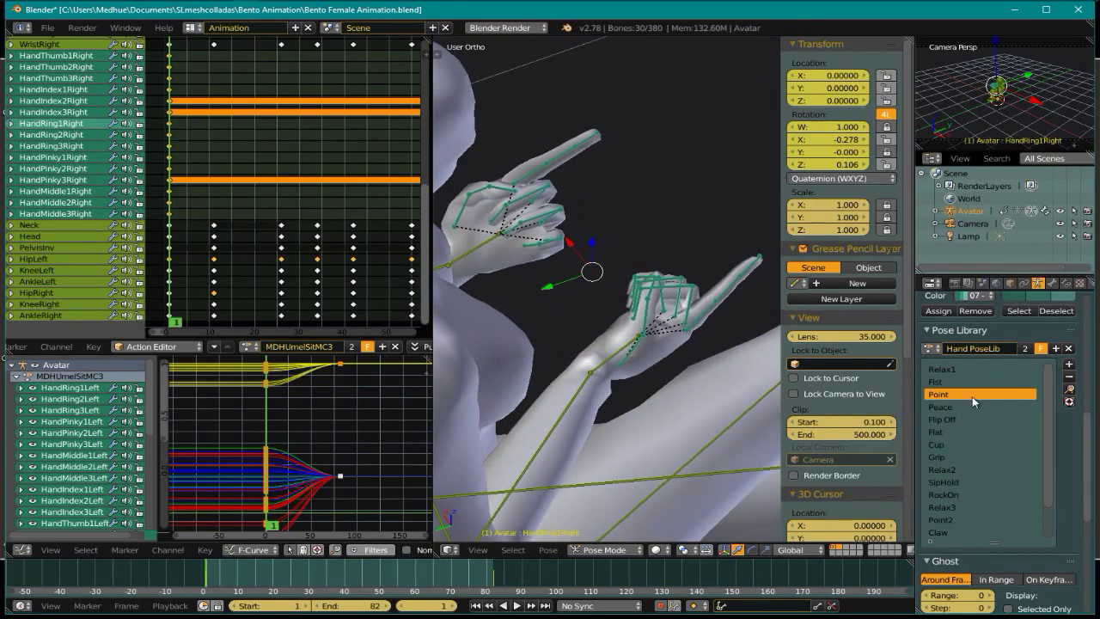
pyautogui.click(965, 407)
pyautogui.click(1069, 392)
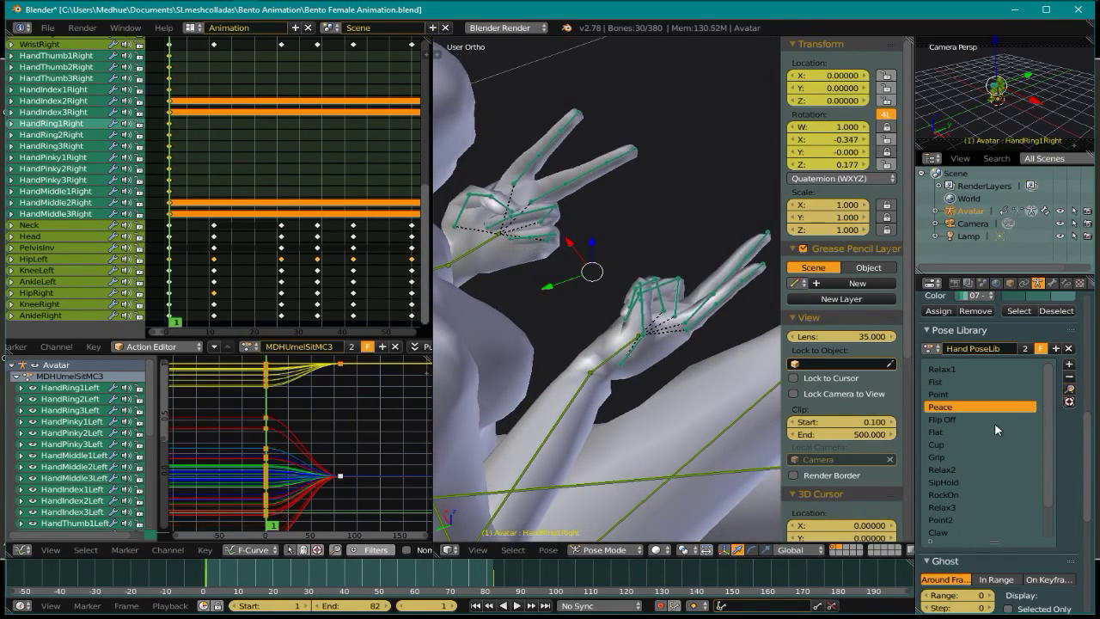
# Apply the Flip Off pose and then the Flat pose from the Hand PoseLib to both hands
pyautogui.click(945, 420)
pyautogui.click(1069, 392)
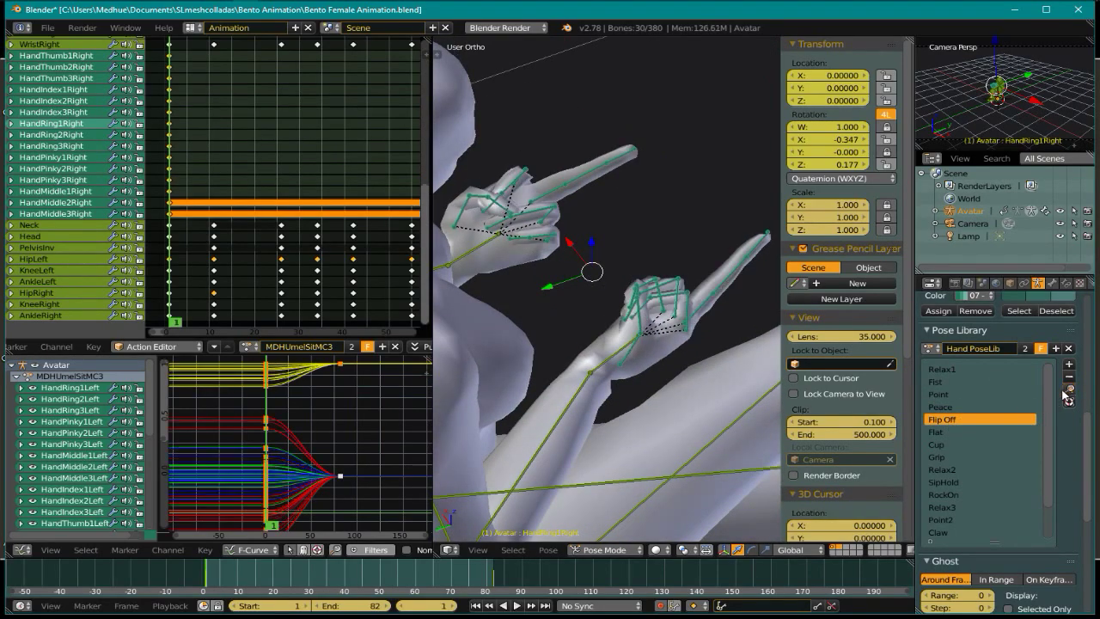
pyautogui.click(945, 434)
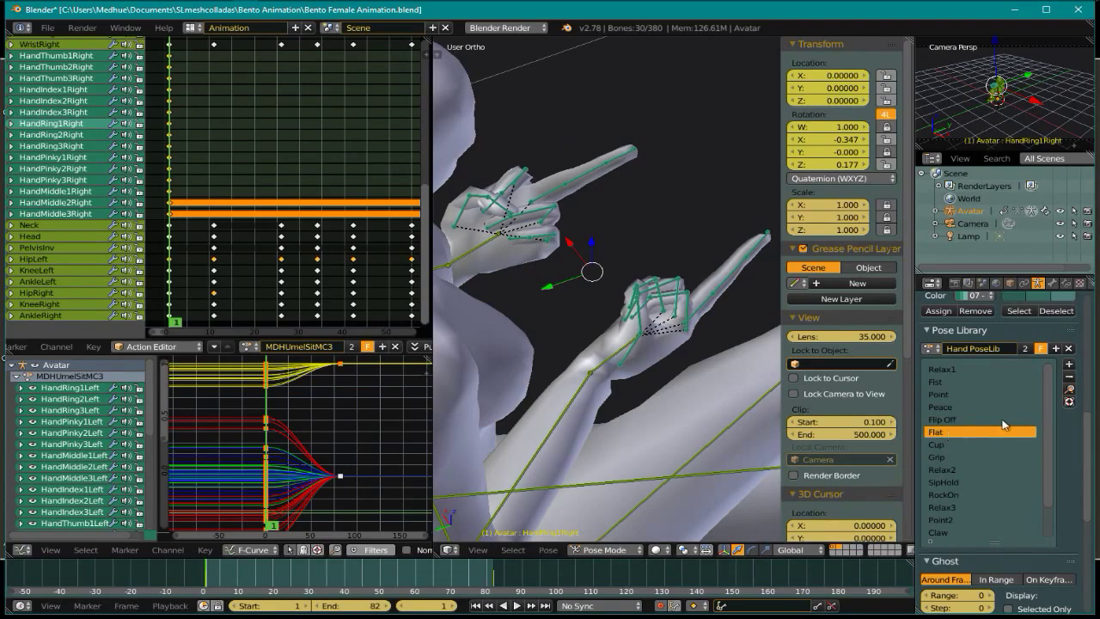
pyautogui.click(1070, 393)
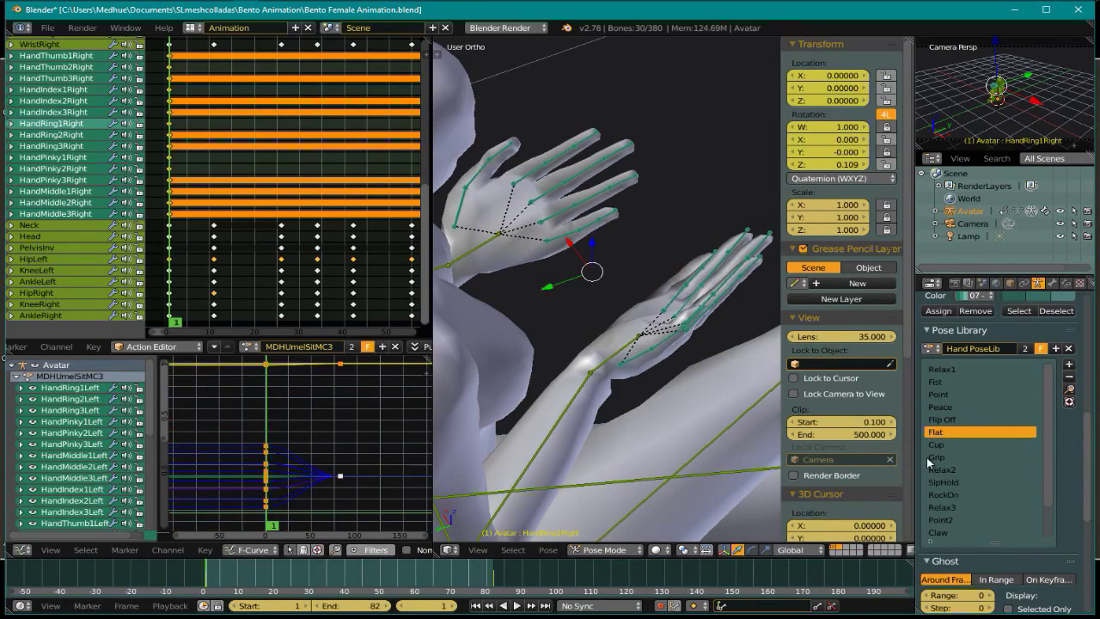
# Apply the Cup pose from the Hand PoseLib and view the hands on the seated avatar
pyautogui.click(937, 445)
pyautogui.click(1069, 393)
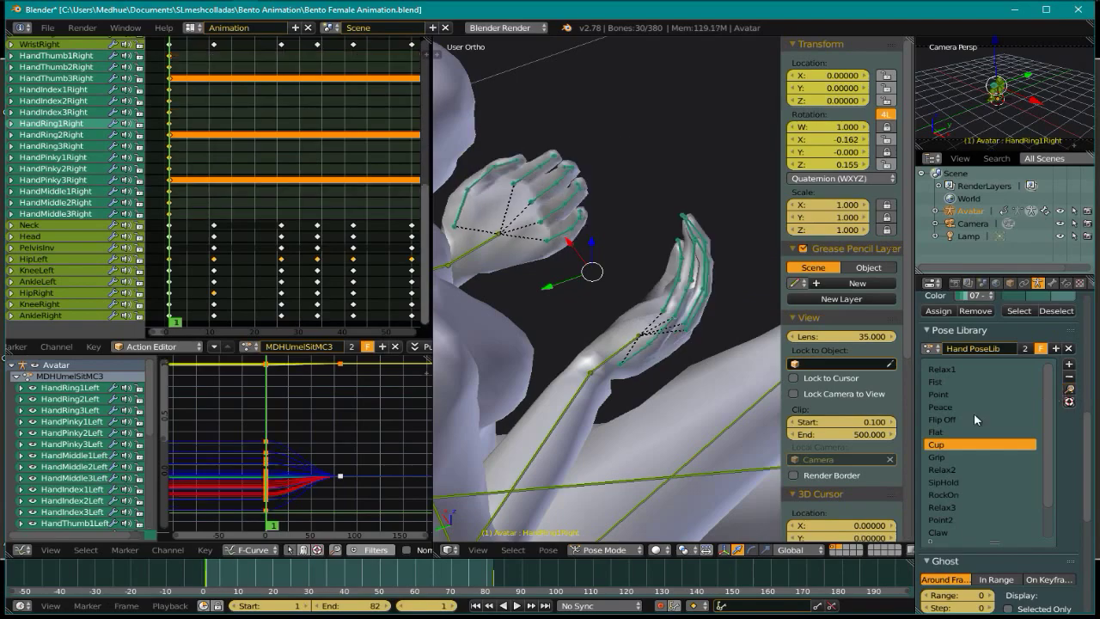
pyautogui.scroll(-5, 670, 356)
pyautogui.moveTo(670, 357); pyautogui.dragTo(603, 326, button='middle')
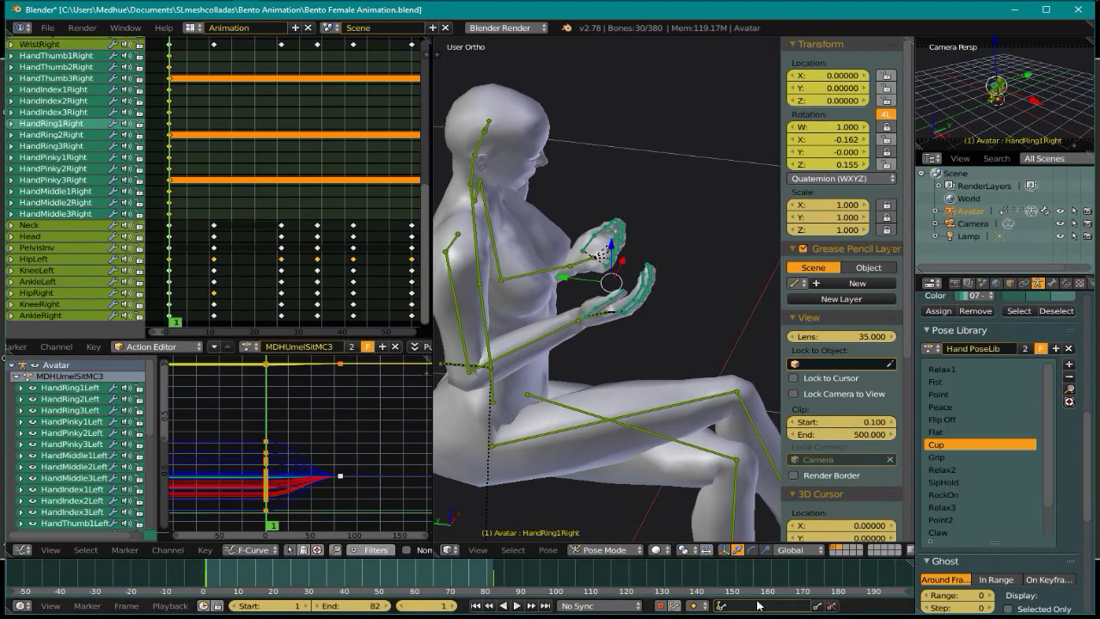
# Apply the Claw pose from the Hand PoseLib to both hands
pyautogui.scroll(-2, 969, 479)
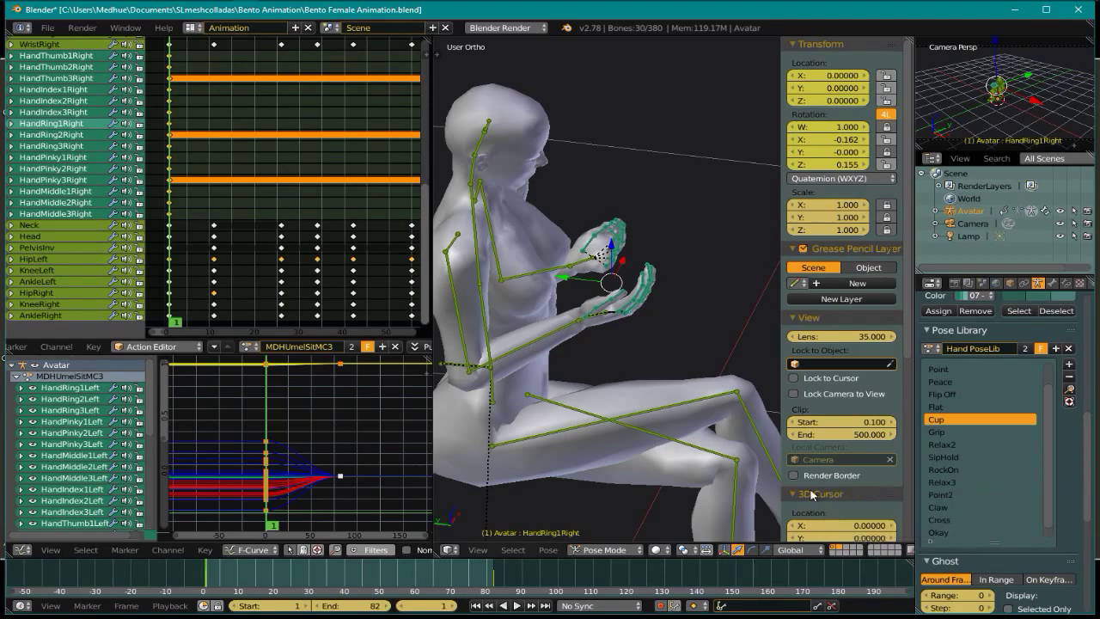
pyautogui.moveTo(552, 399); pyautogui.dragTo(532, 353, button='middle')
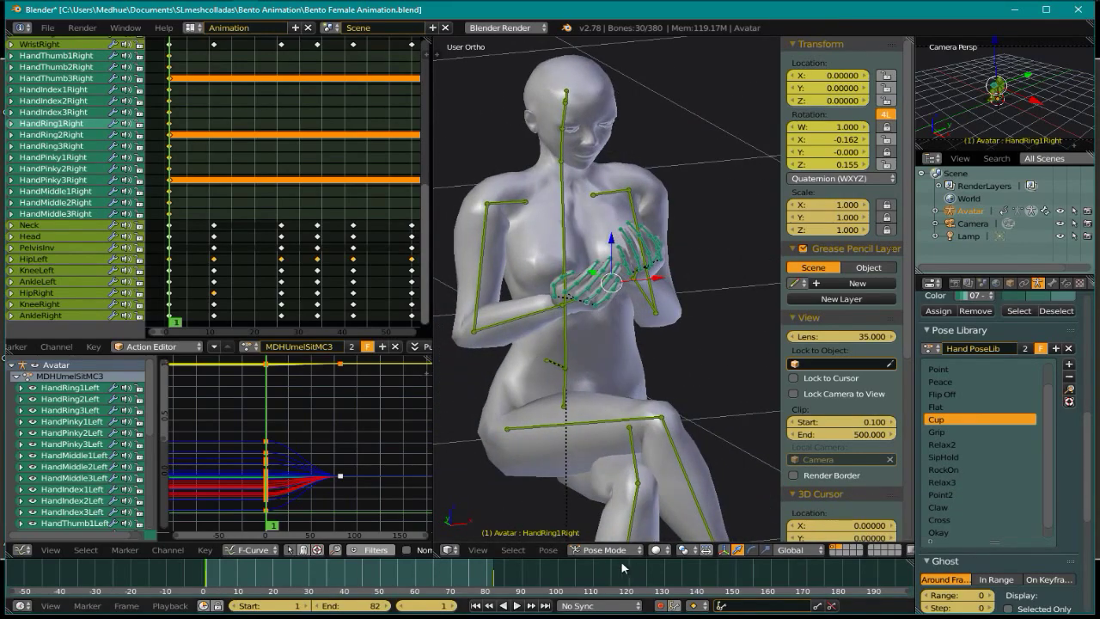
pyautogui.scroll(-1, 964, 463)
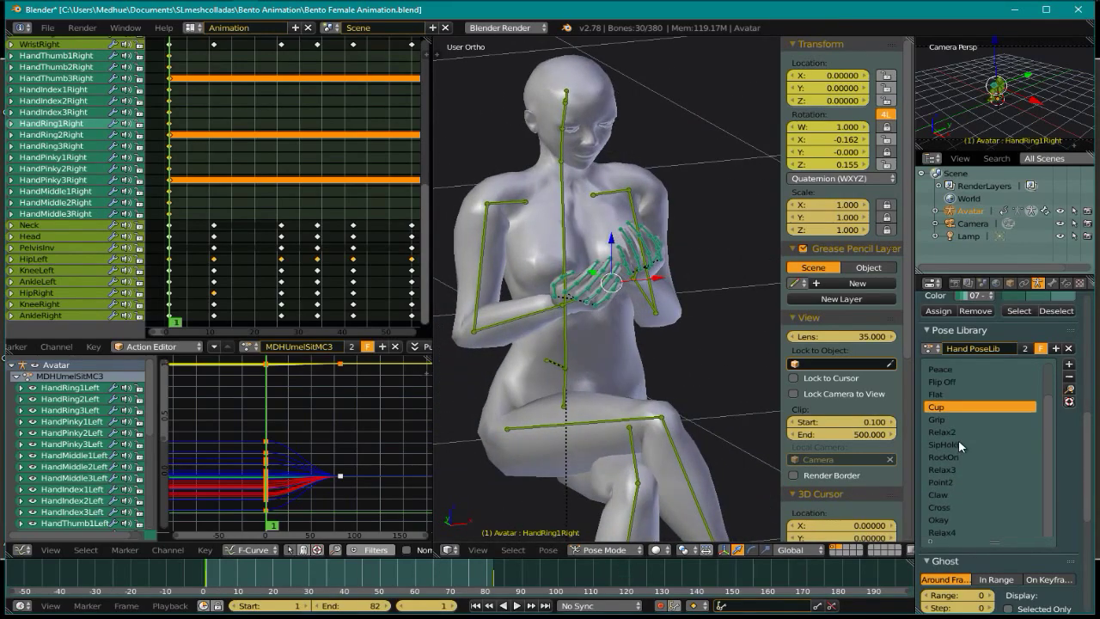
pyautogui.click(955, 494)
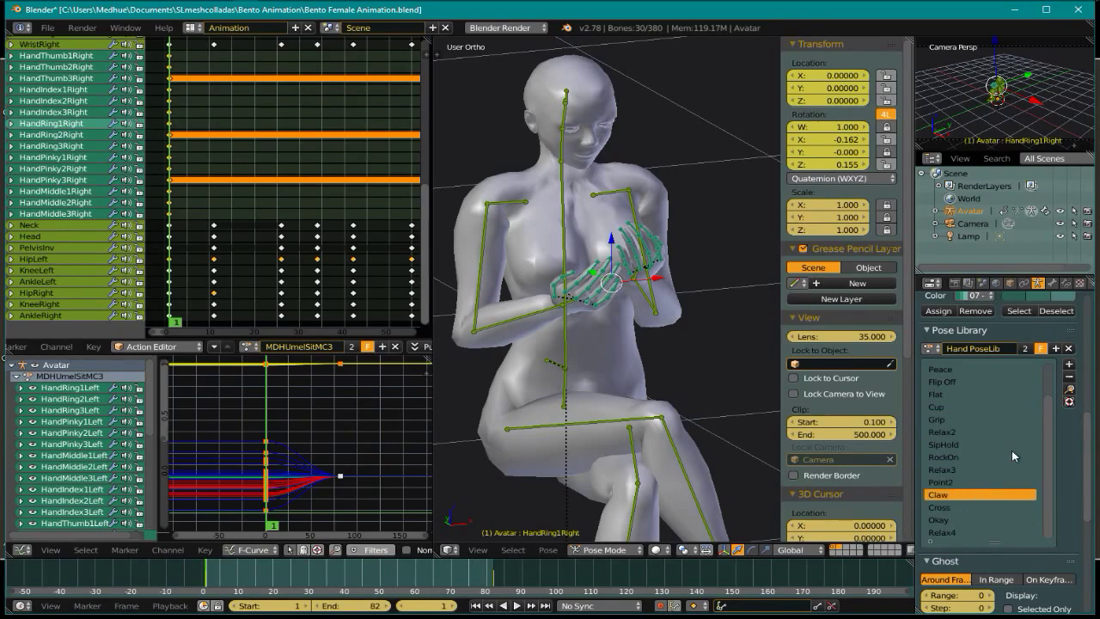
pyautogui.moveTo(609, 305); pyautogui.dragTo(718, 329, button='middle')
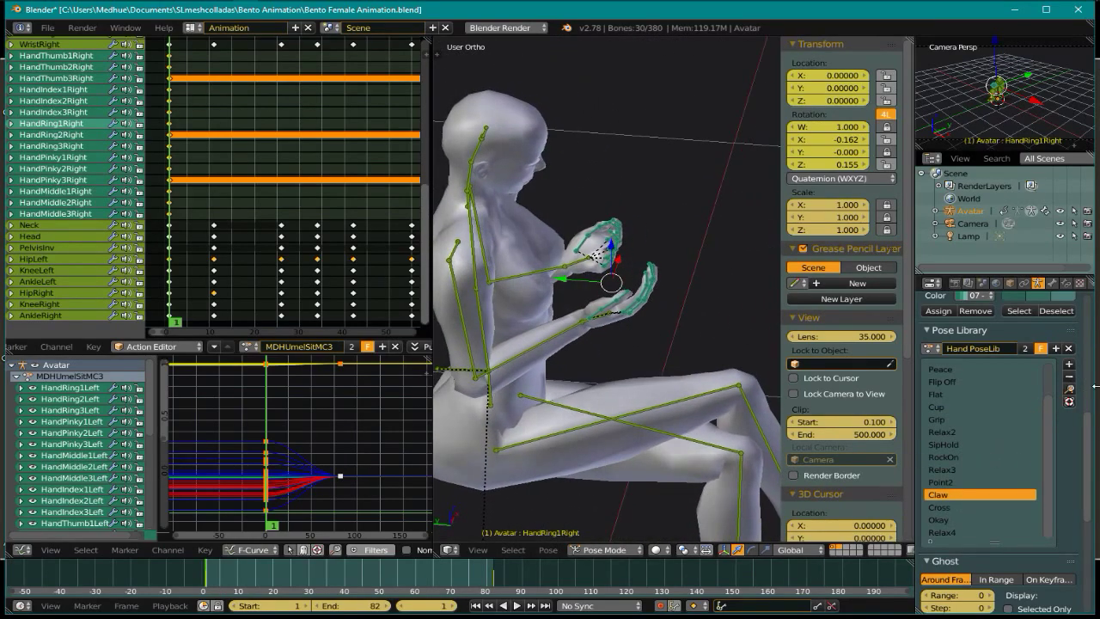
pyautogui.click(1069, 390)
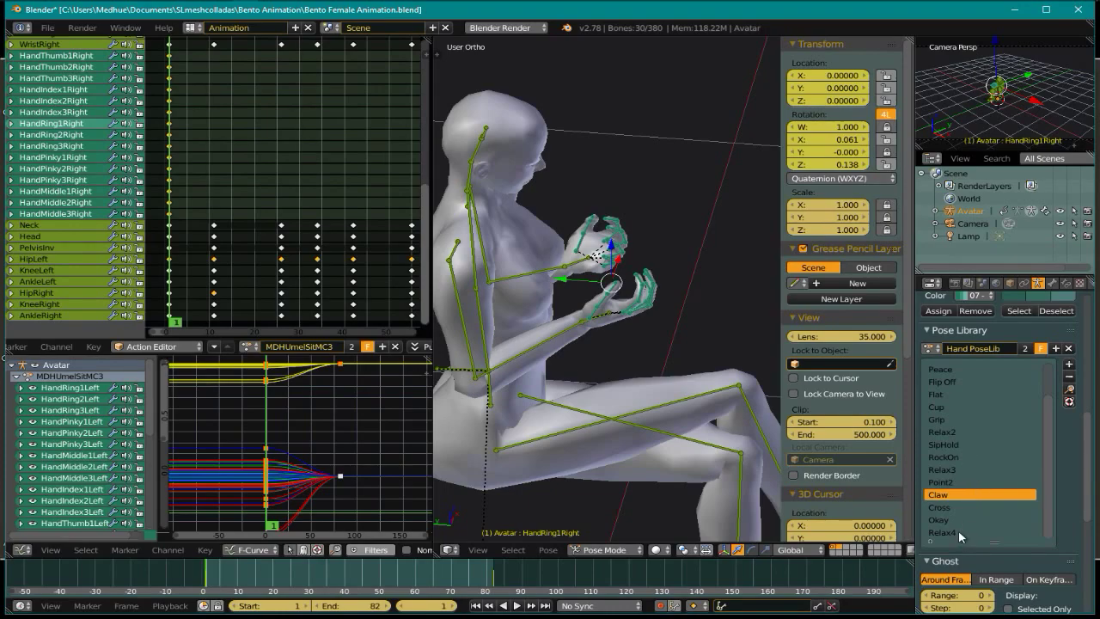
# Apply the Grip pose from the Hand PoseLib to both hands and inspect the curled fingers
pyautogui.click(952, 418)
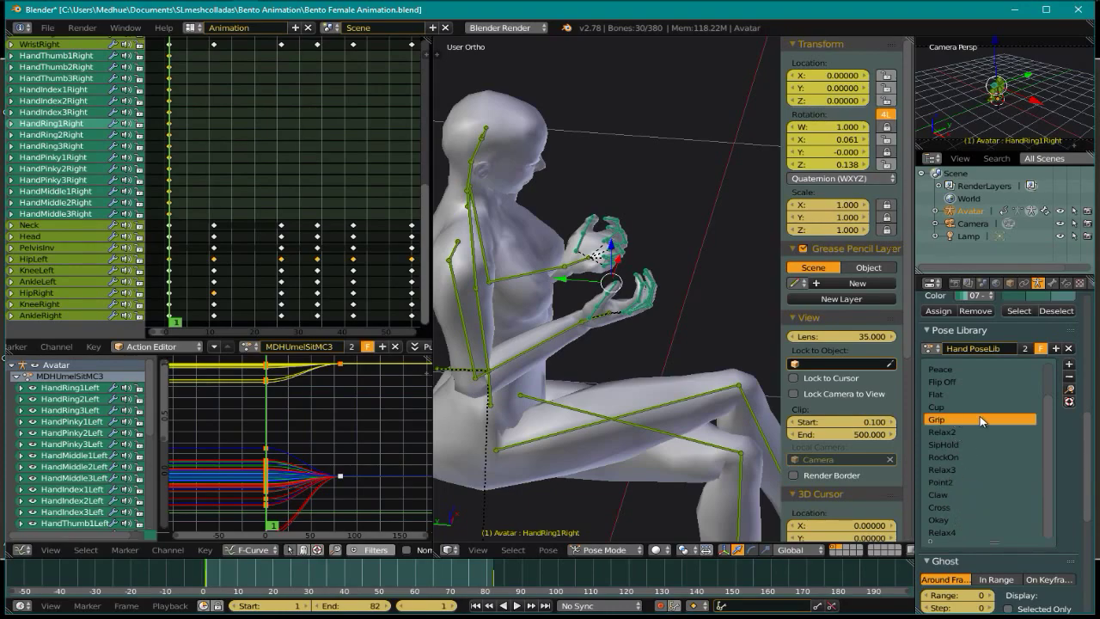
pyautogui.click(1069, 389)
pyautogui.moveTo(593, 292)
pyautogui.mouseDown(button='middle')
pyautogui.moveTo(550, 289)
pyautogui.moveTo(587, 289)
pyautogui.mouseUp(button='middle')
pyautogui.scroll(8, 568, 275)
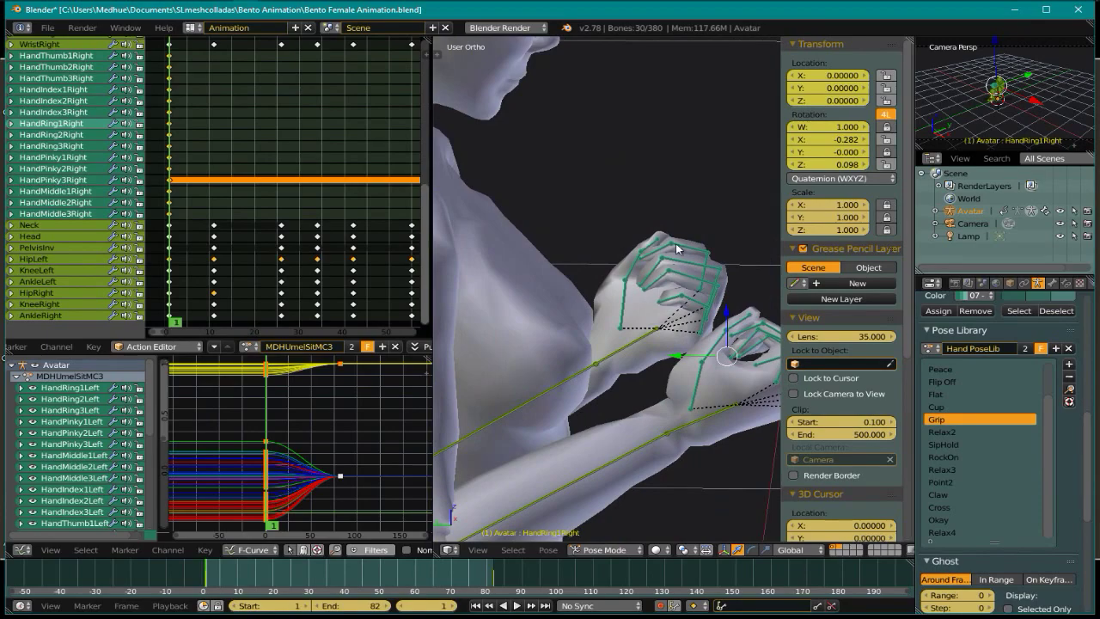
pyautogui.moveTo(706, 311); pyautogui.dragTo(574, 369, button='middle')
pyautogui.scroll(-5, 616, 429)
pyautogui.keyDown('shift'); pyautogui.moveTo(641, 374); pyautogui.dragTo(616, 357, button='middle'); pyautogui.keyUp('shift')
pyautogui.scroll(-3, 608, 391)
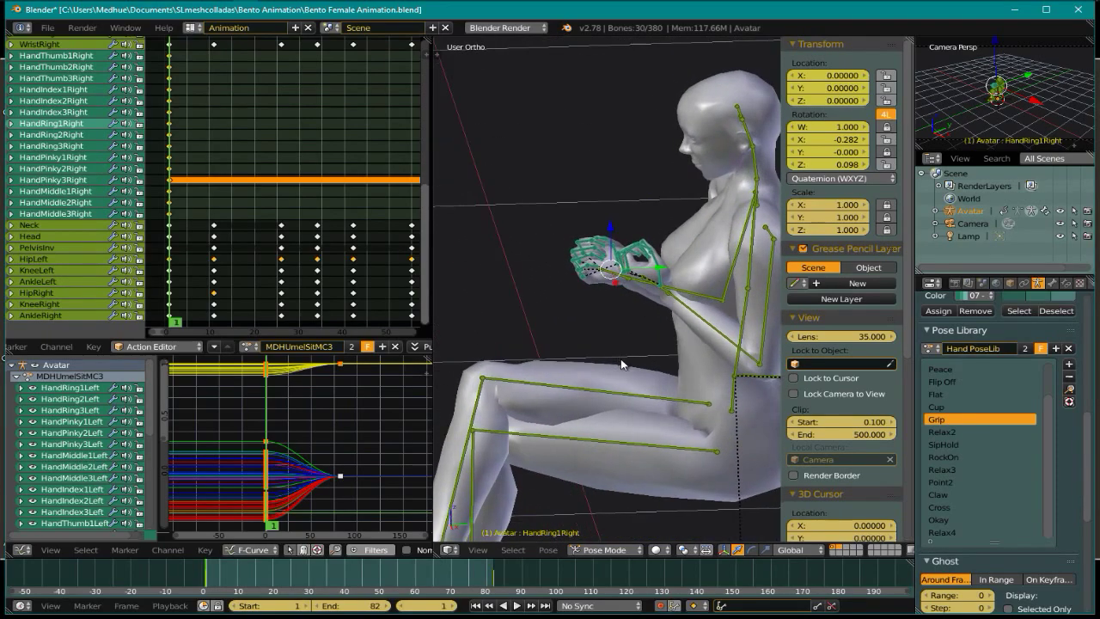
# Rotate the left index finger's base bone, HandIndex1Left, to adjust the Grip pose
pyautogui.scroll(6, 597, 273)
pyautogui.moveTo(724, 257); pyautogui.dragTo(598, 281, button='middle')
pyautogui.moveTo(673, 354); pyautogui.dragTo(644, 311, button='middle')
pyautogui.scroll(3, 635, 281)
pyautogui.rightClick(636, 280)
pyautogui.scroll(-2, 643, 283)
pyautogui.scroll(-2, 645, 311)
pyautogui.press('r')
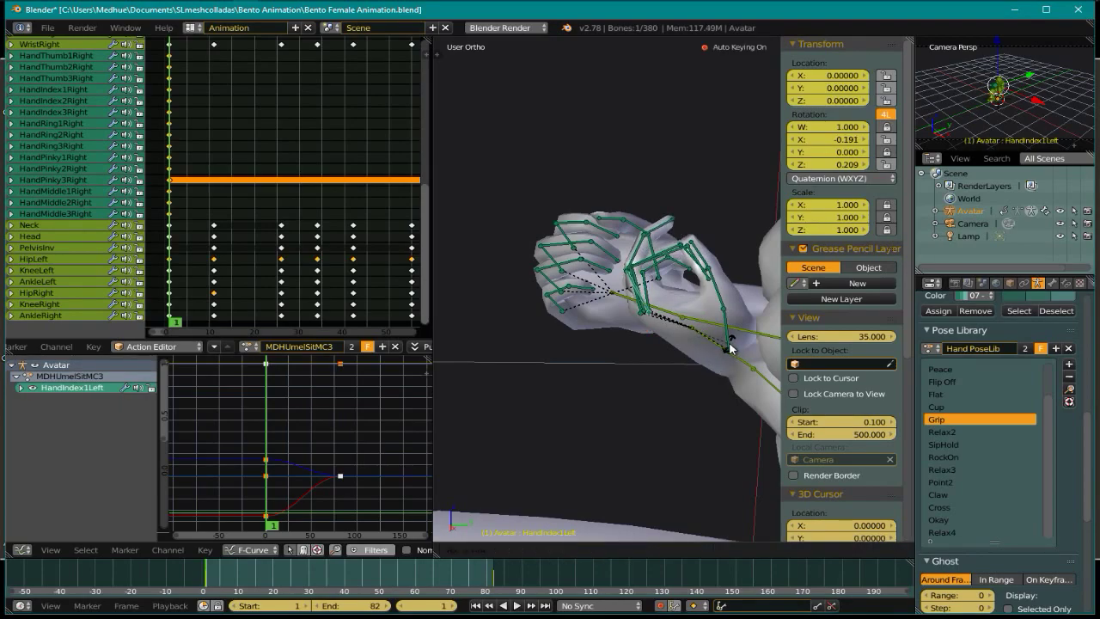
pyautogui.click(731, 348)
# Rotate the HandIndex2Left bone to curl the left index finger further inward
pyautogui.moveTo(695, 297)
pyautogui.mouseDown(button='middle')
pyautogui.moveTo(696, 318)
pyautogui.moveTo(688, 311)
pyautogui.moveTo(713, 306)
pyautogui.mouseUp(button='middle')
pyautogui.rightClick(643, 254)
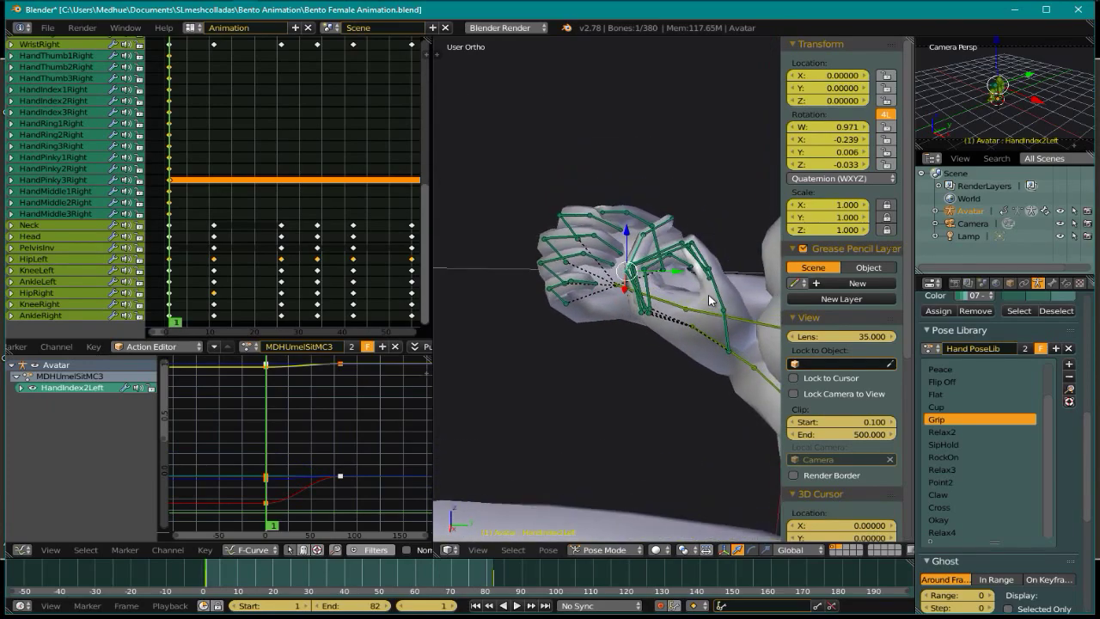
pyautogui.press('r')
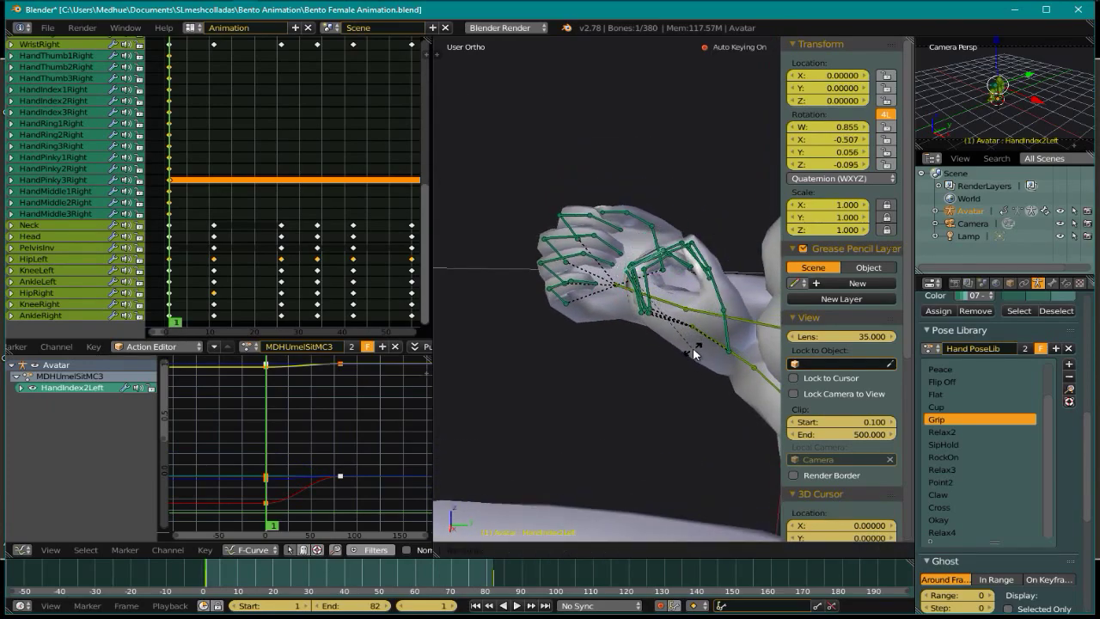
pyautogui.click(693, 346)
# Rotate the left middle finger's base bone, HandMiddle1Left, to adjust the finger's bend at the knuckle
pyautogui.moveTo(694, 343); pyautogui.dragTo(524, 285, button='middle')
pyautogui.rightClick(605, 301)
pyautogui.moveTo(606, 301); pyautogui.dragTo(752, 324, button='middle')
pyautogui.press('r')
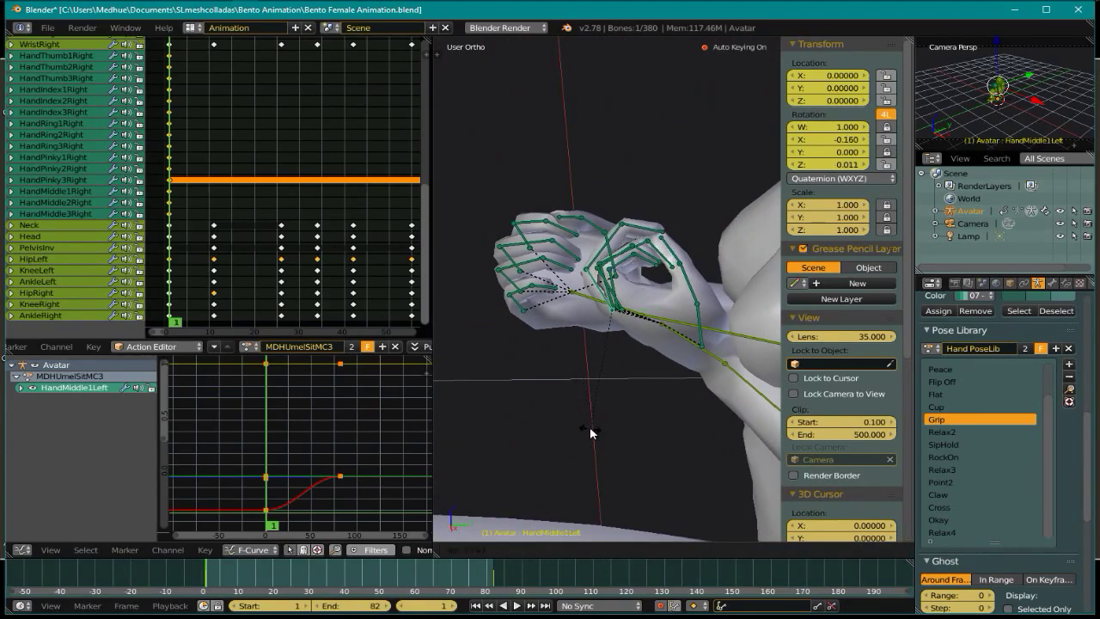
pyautogui.click(590, 413)
# Rotate the HandMiddle2Left bone to curl the left middle finger further inward and adjust its sideways angle
pyautogui.rightClick(620, 262)
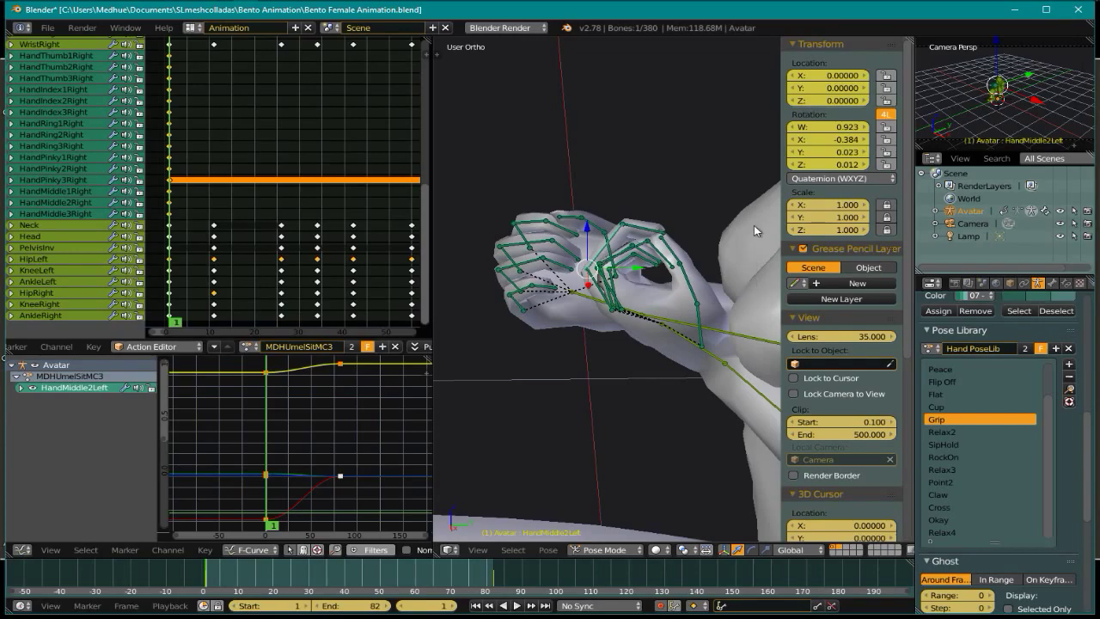
pyautogui.press('r')
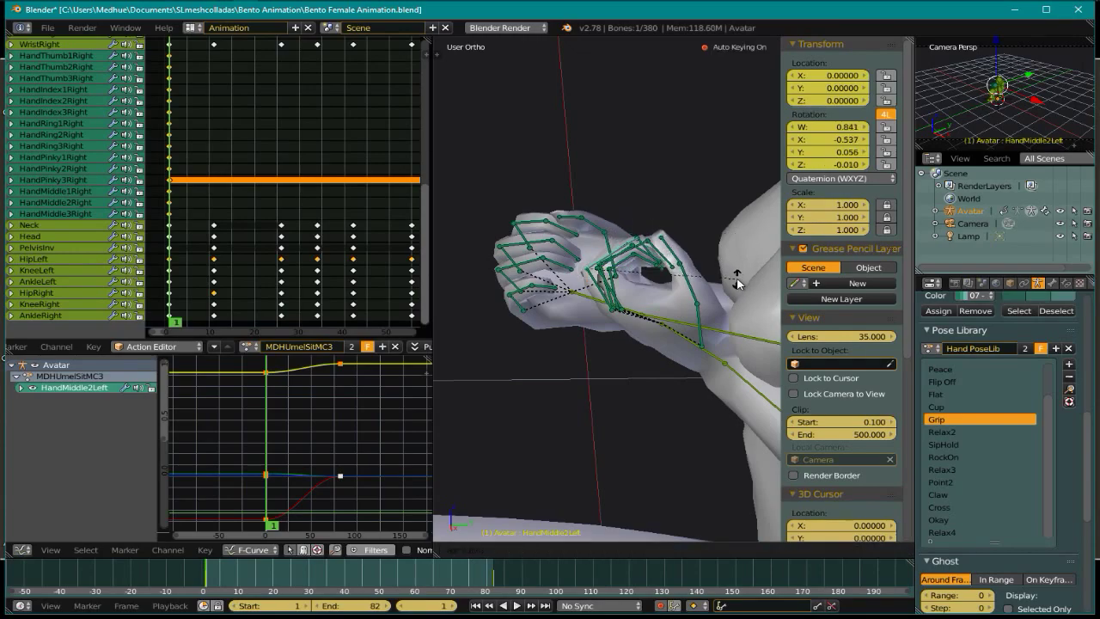
pyautogui.click(736, 280)
pyautogui.moveTo(735, 280); pyautogui.dragTo(492, 332, button='middle')
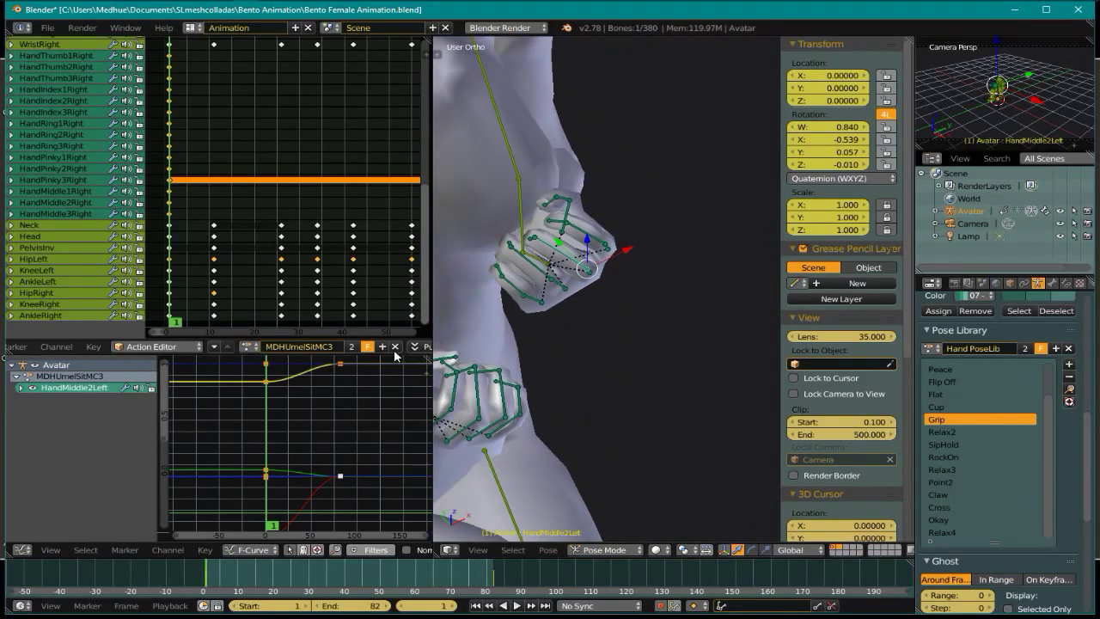
pyautogui.press('r')
pyautogui.click(548, 353)
# Rotate the left ring finger's base bone, HandRing1Left, outward to reduce its bend at the knuckle
pyautogui.moveTo(547, 352); pyautogui.dragTo(571, 312, button='middle')
pyautogui.rightClick(574, 313)
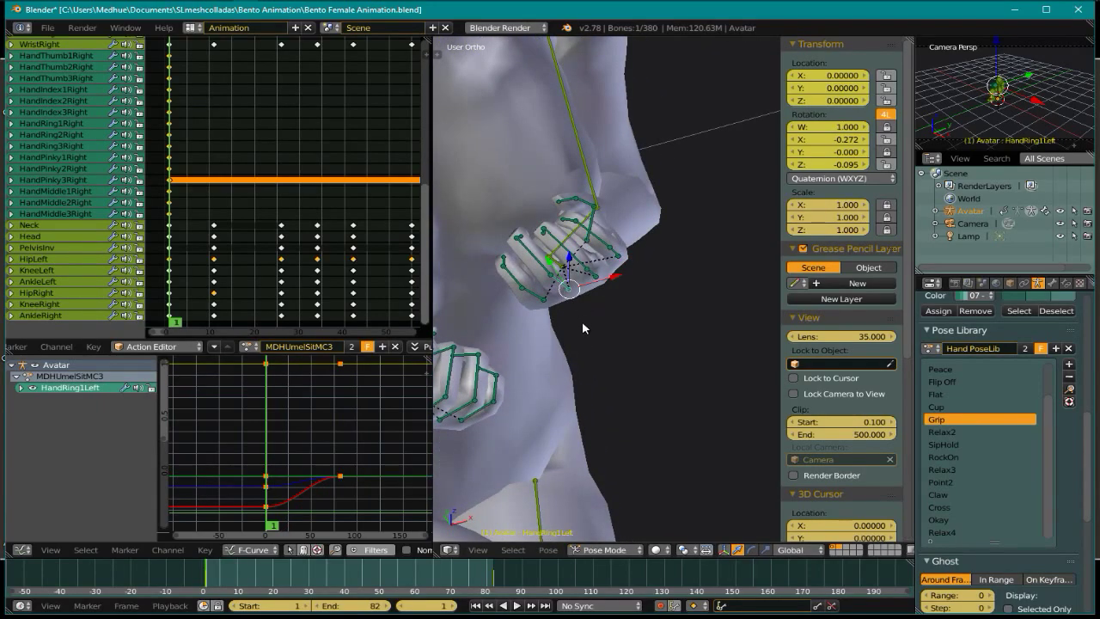
pyautogui.moveTo(672, 257); pyautogui.dragTo(472, 225, button='middle')
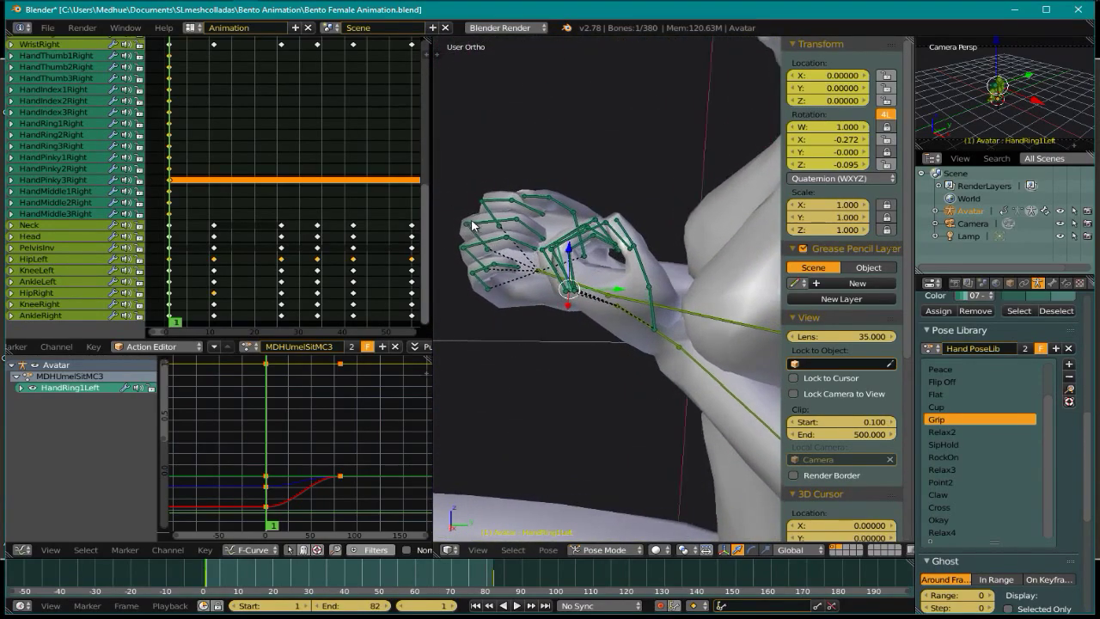
pyautogui.press('r')
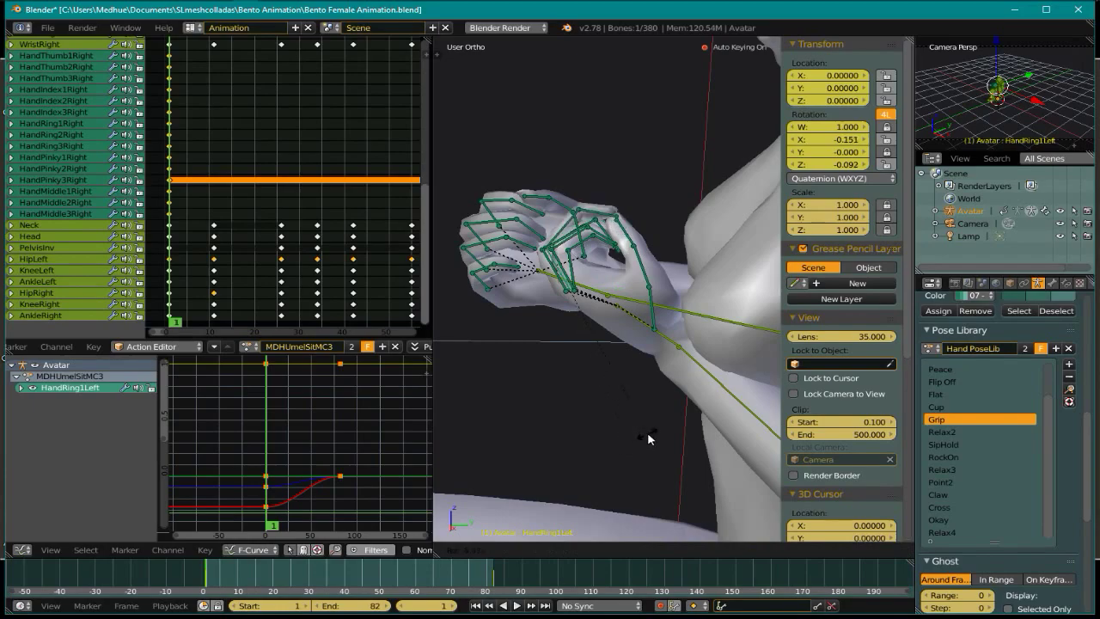
pyautogui.click(648, 432)
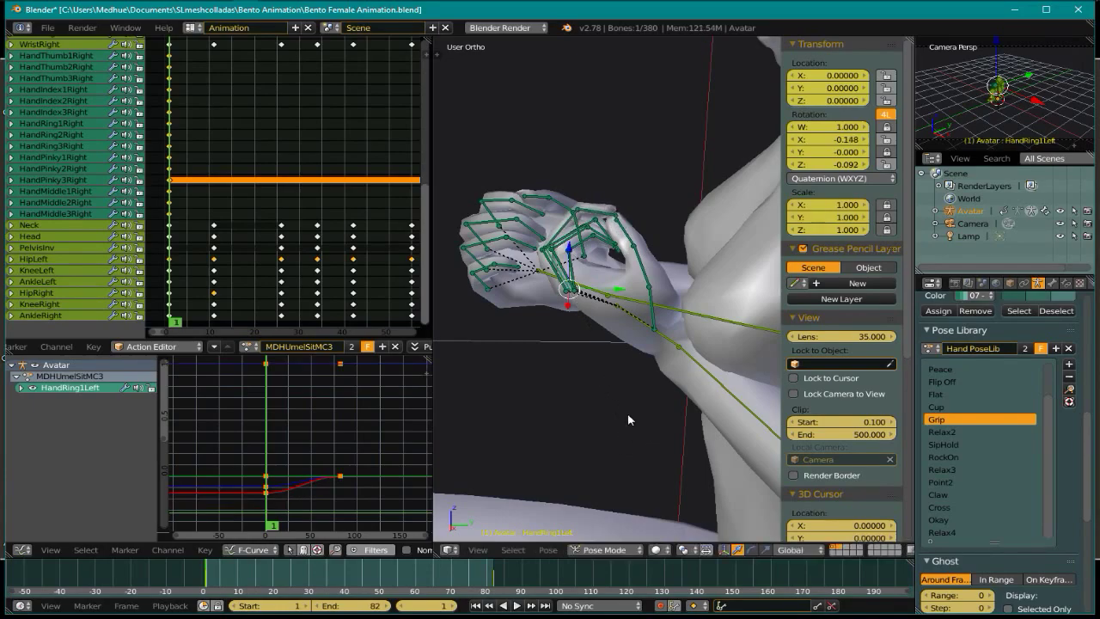
# Rotate the HandRing2Left bone to curl the left ring finger and correct its sideways angle
pyautogui.rightClick(567, 243)
pyautogui.press('r')
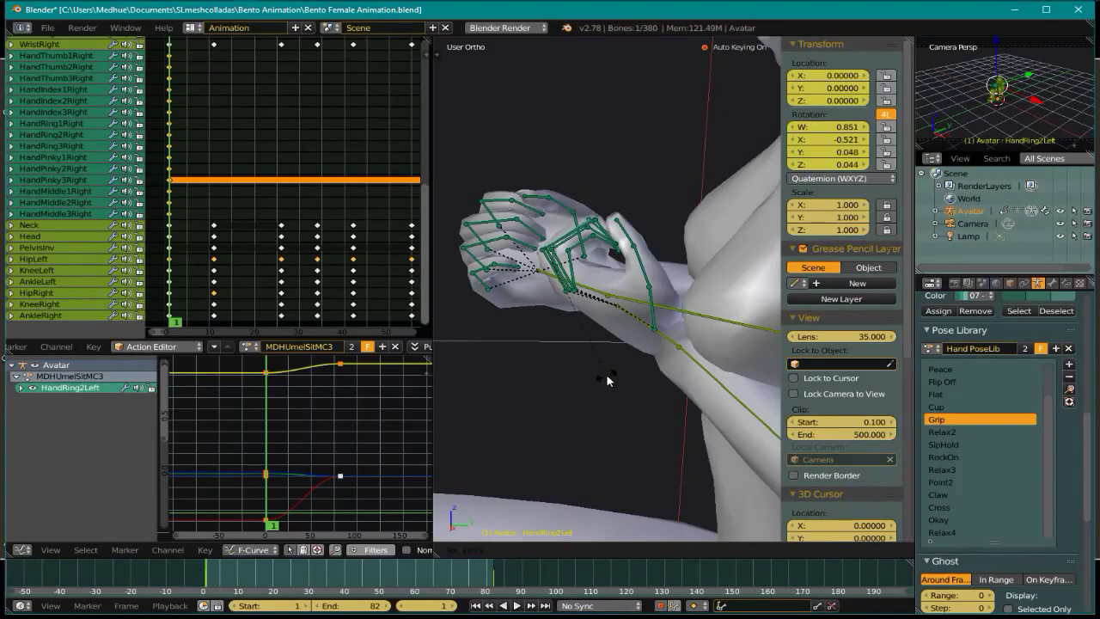
pyautogui.click(541, 380)
pyautogui.press('KP_Decimal')
pyautogui.moveTo(672, 337); pyautogui.dragTo(737, 300, button='middle')
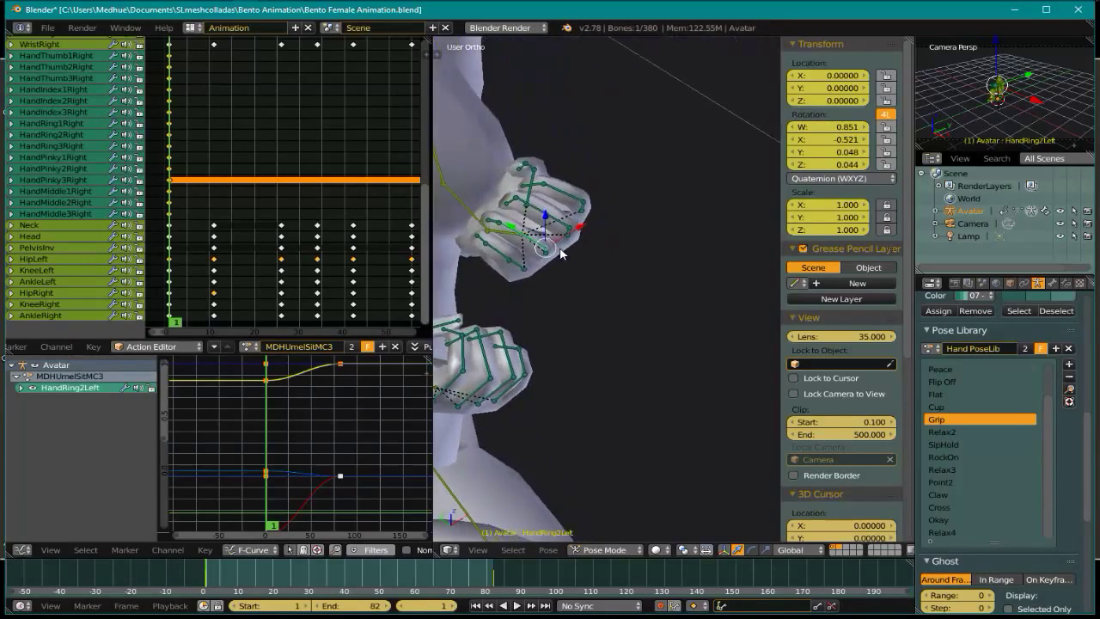
pyautogui.press('r')
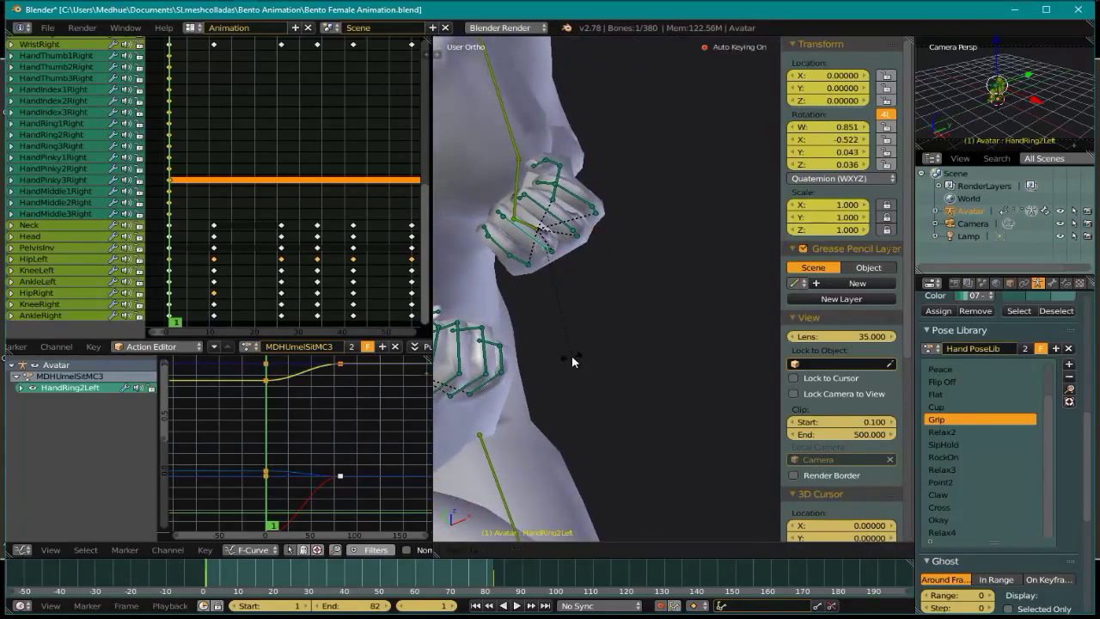
pyautogui.click(560, 360)
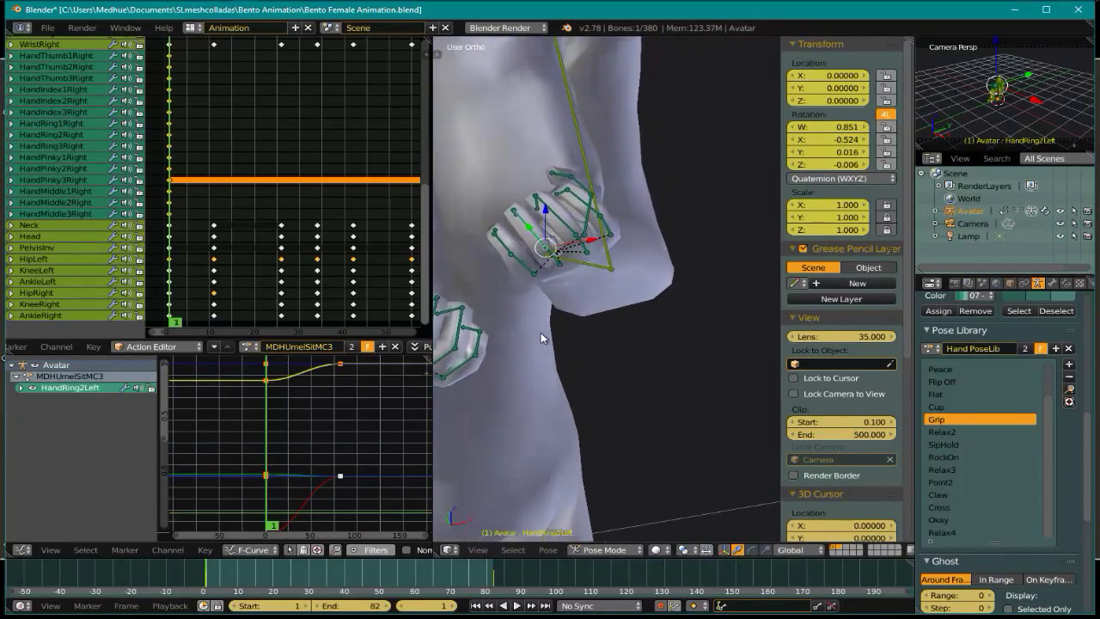
# Rotate the left pinky's base bone, HandPinky1Left, to line the finger up with the other curled fingers
pyautogui.rightClick(506, 256)
pyautogui.moveTo(506, 255); pyautogui.dragTo(556, 326, button='middle')
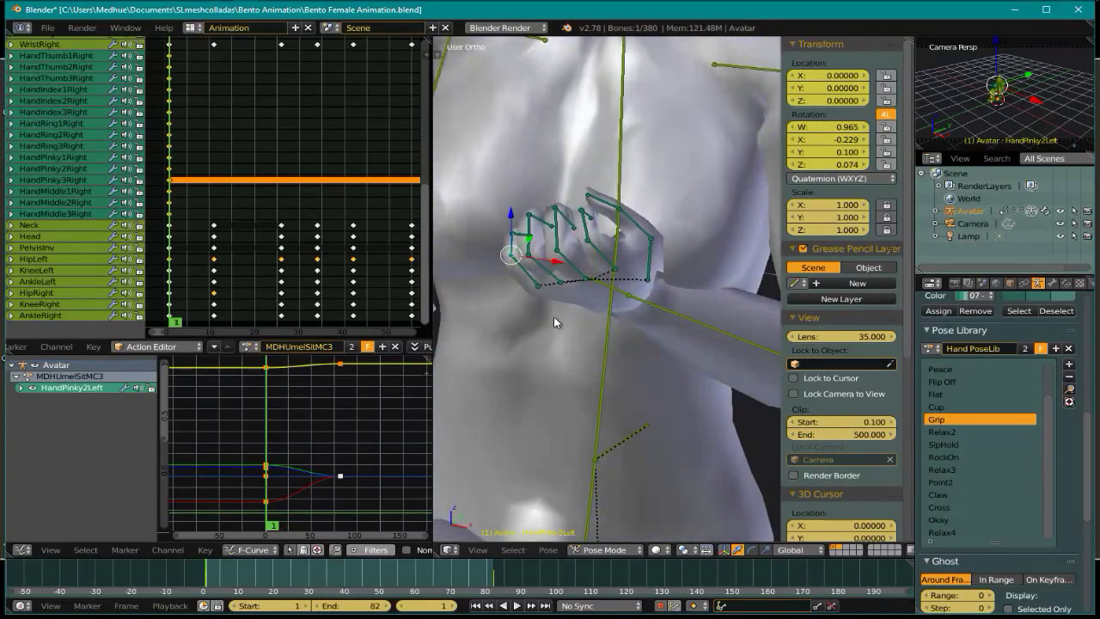
pyautogui.rightClick(527, 277)
pyautogui.moveTo(528, 277); pyautogui.dragTo(446, 333, button='middle')
pyautogui.press('r')
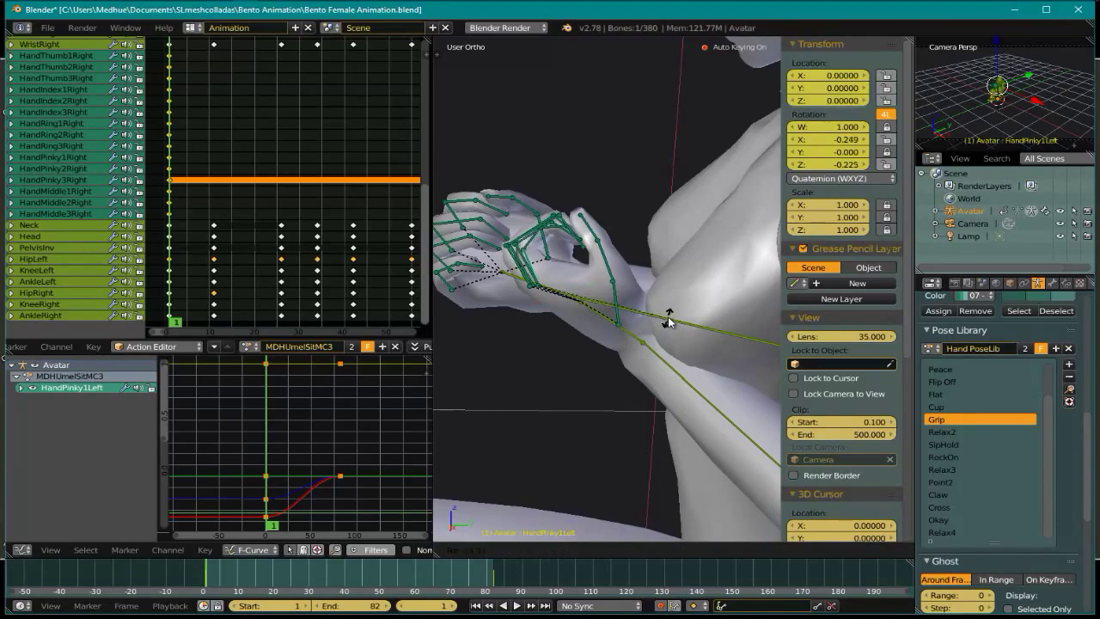
pyautogui.click(669, 318)
# Rotate the HandPinky2Left bone to curl the left pinky further inward and adjust its sideways angle
pyautogui.rightClick(530, 243)
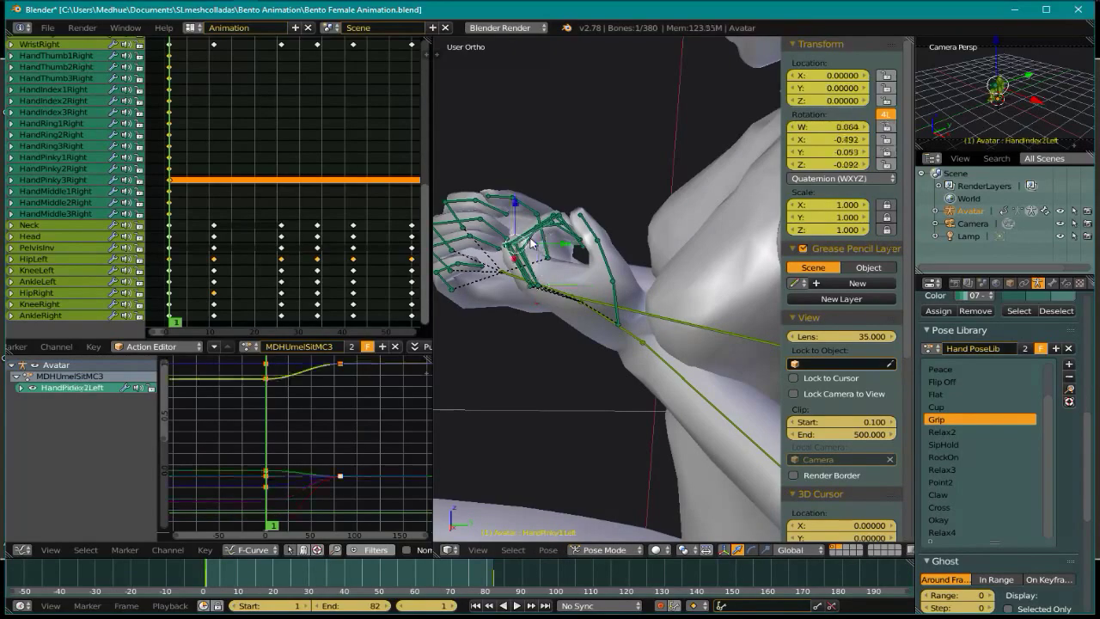
pyautogui.scroll(4, 528, 247)
pyautogui.rightClick(550, 263)
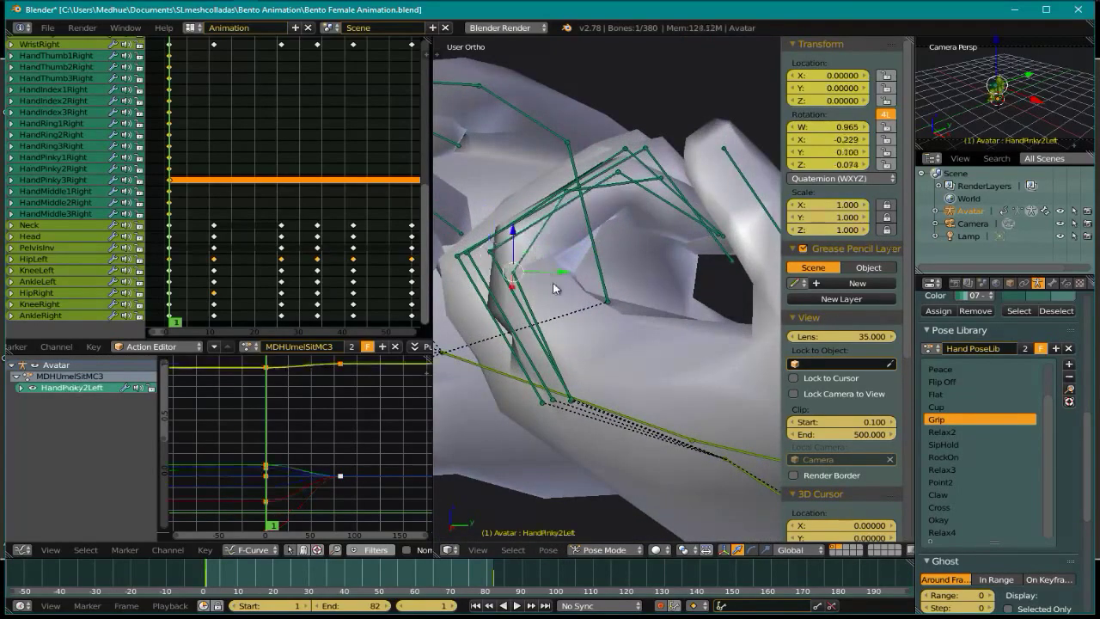
pyautogui.scroll(-4, 564, 305)
pyautogui.press('r')
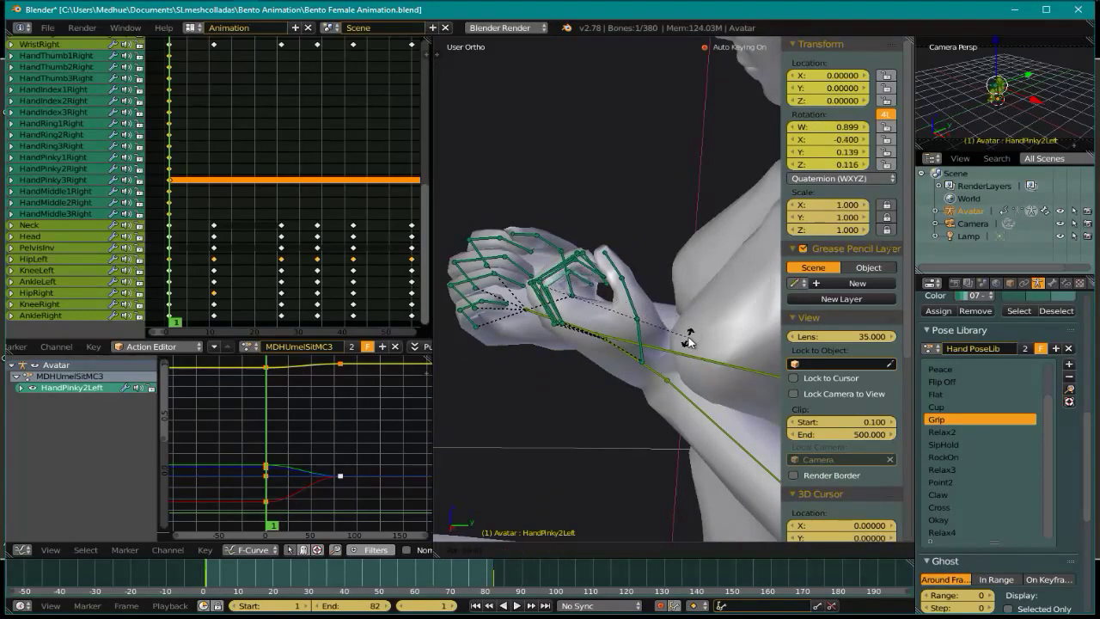
pyautogui.click(690, 343)
pyautogui.moveTo(692, 348); pyautogui.dragTo(706, 381, button='middle')
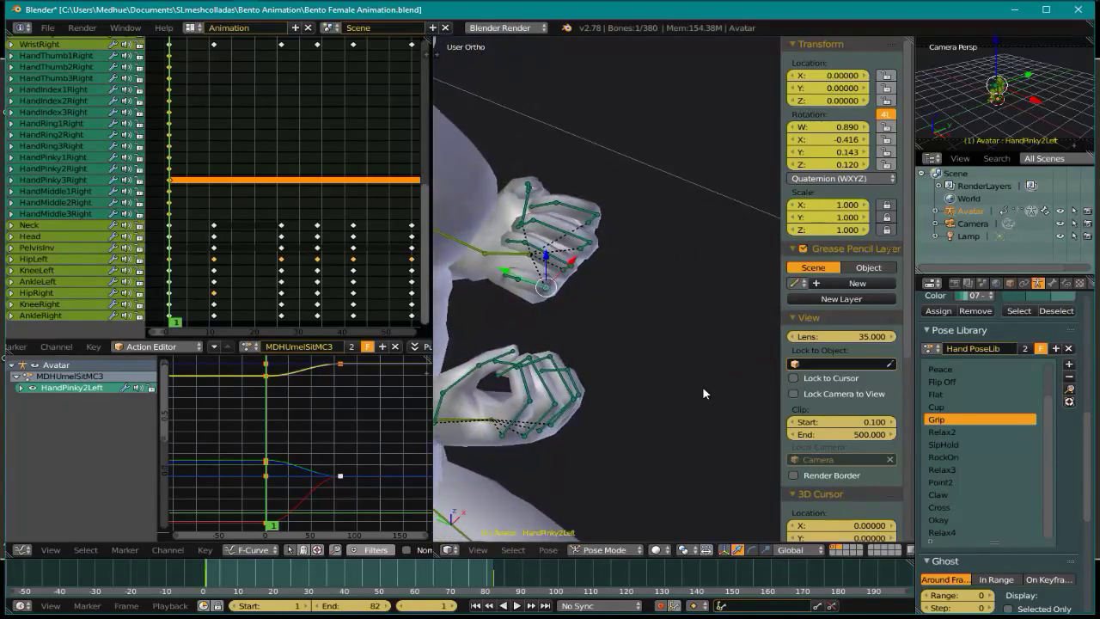
pyautogui.press('r')
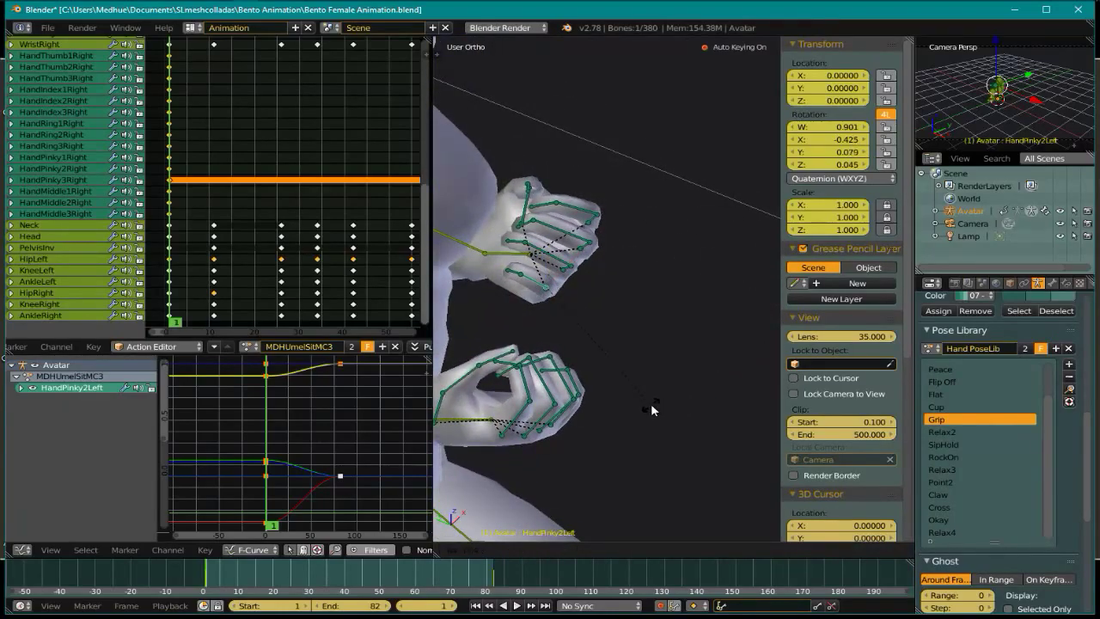
pyautogui.click(649, 404)
# Rotate the HandThumb2Left bone to lean the left thumb toward the fingers
pyautogui.moveTo(605, 372); pyautogui.dragTo(480, 242, button='middle')
pyautogui.scroll(1, 479, 239)
pyautogui.rightClick(531, 259)
pyautogui.moveTo(591, 298); pyautogui.dragTo(622, 278, button='middle')
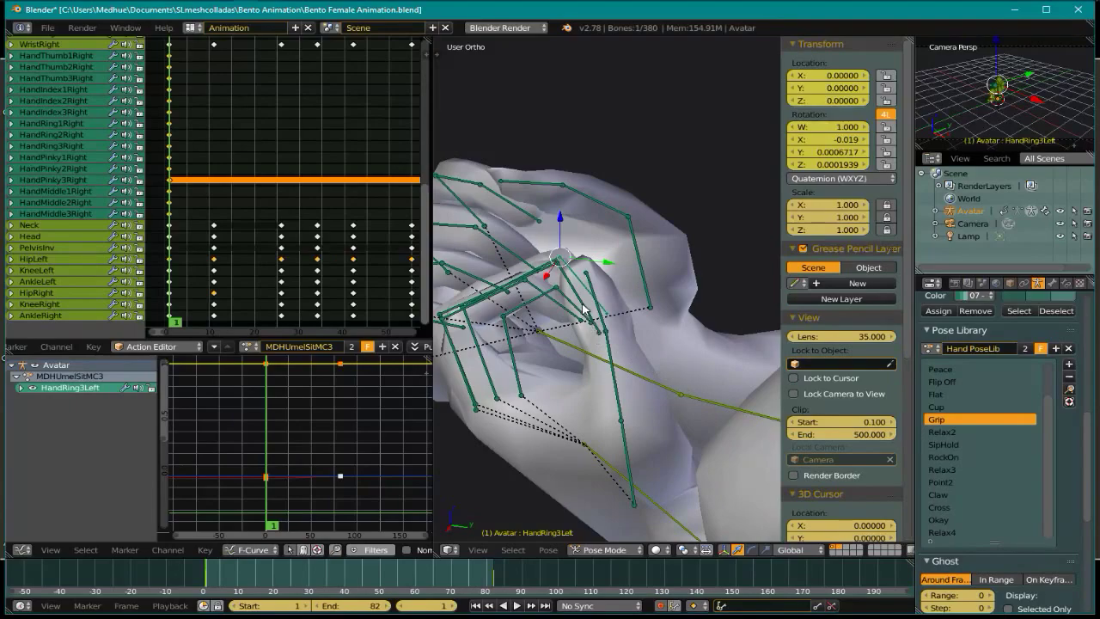
pyautogui.rightClick(724, 419)
pyautogui.moveTo(744, 410); pyautogui.dragTo(464, 248, button='middle')
pyautogui.scroll(-5, 700, 323)
pyautogui.rightClick(675, 345)
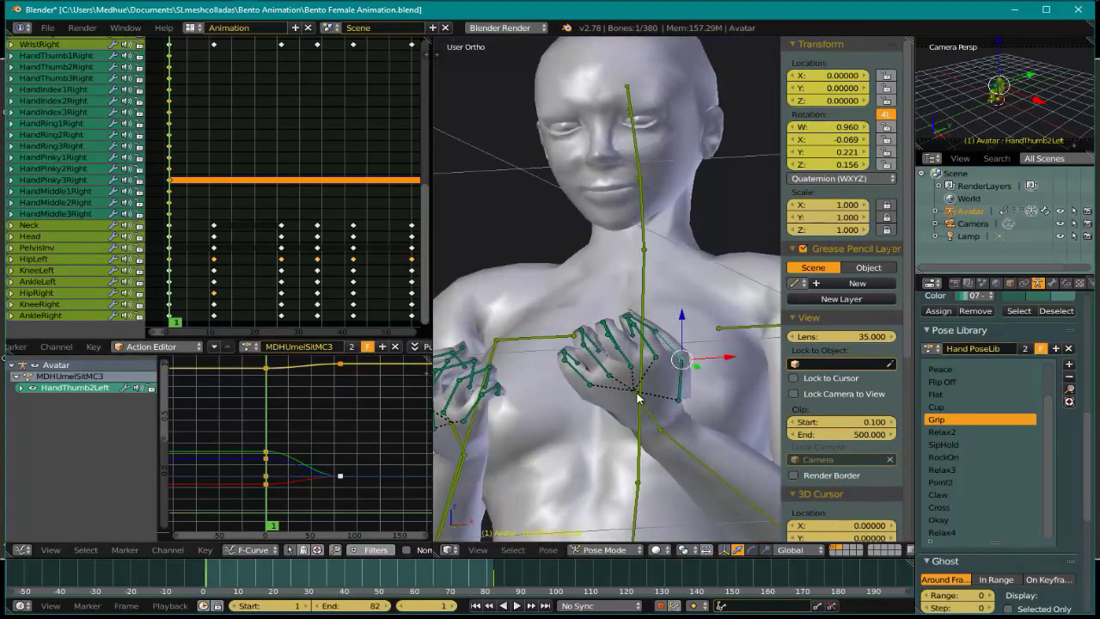
pyautogui.scroll(5, 653, 391)
pyautogui.press('r')
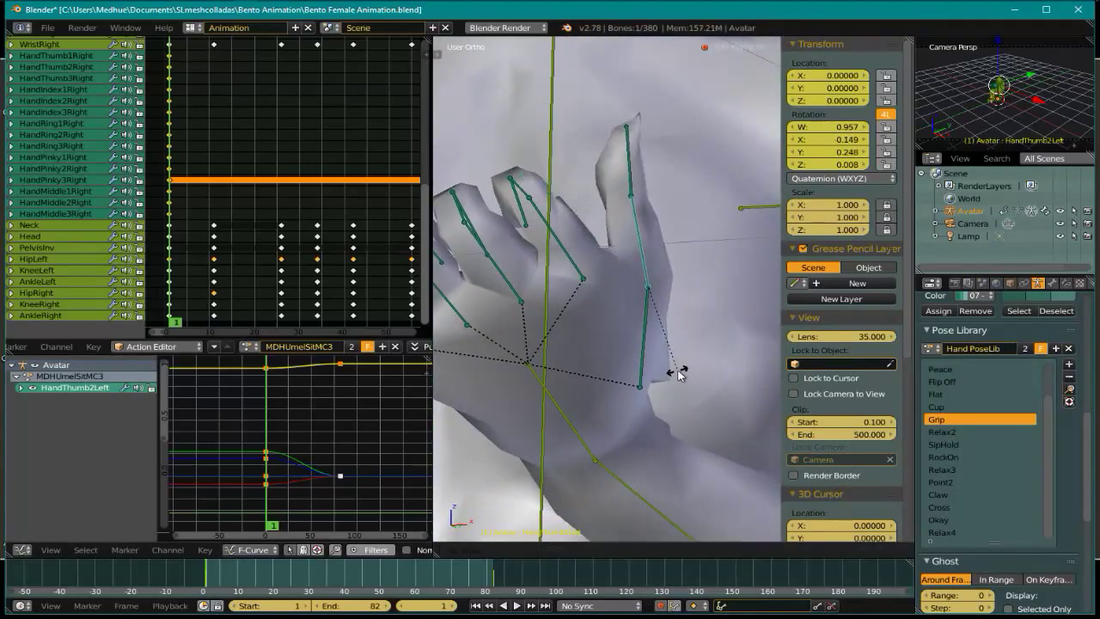
pyautogui.click(683, 365)
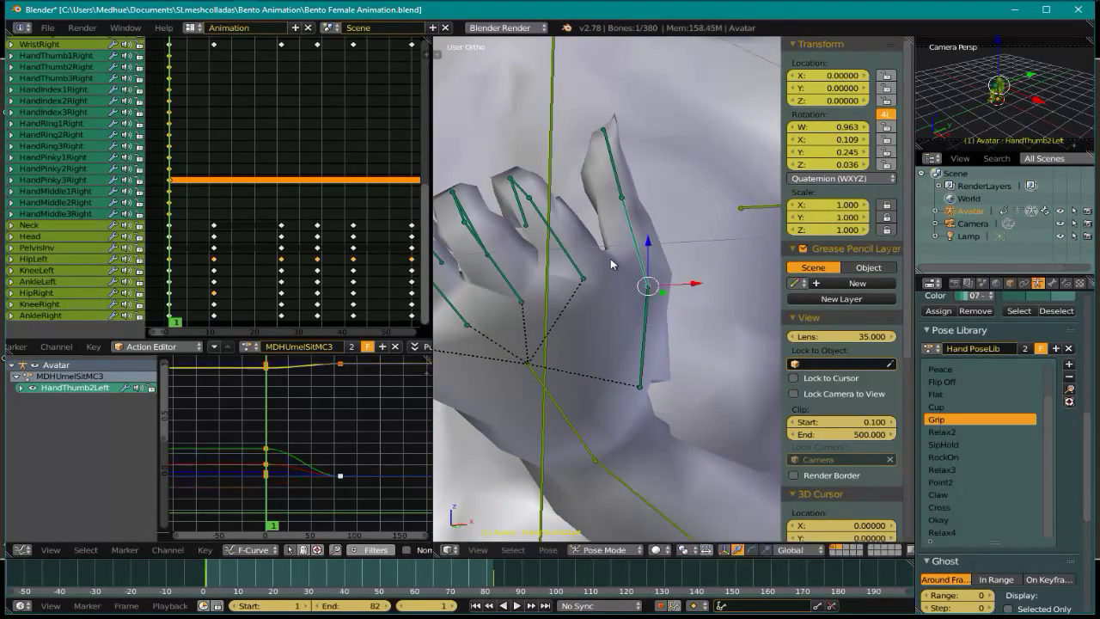
# Rotate the thumb's tip bone, HandThumb3Left, to bend it sharply inward over the fingers
pyautogui.rightClick(613, 176)
pyautogui.press('r')
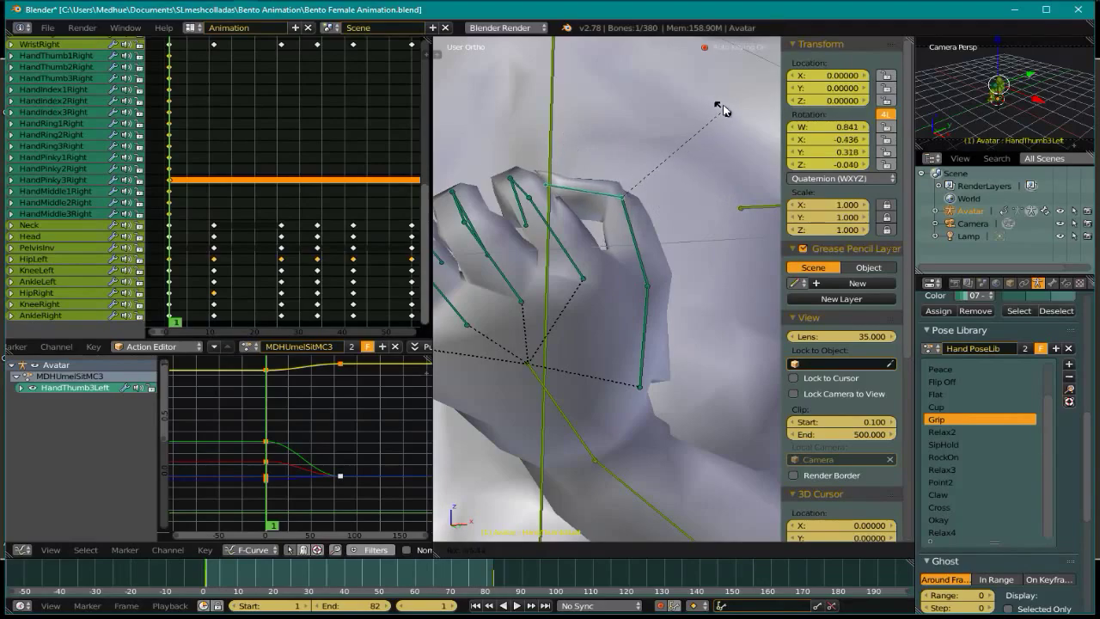
pyautogui.click(722, 96)
pyautogui.moveTo(723, 99); pyautogui.dragTo(610, 342, button='middle')
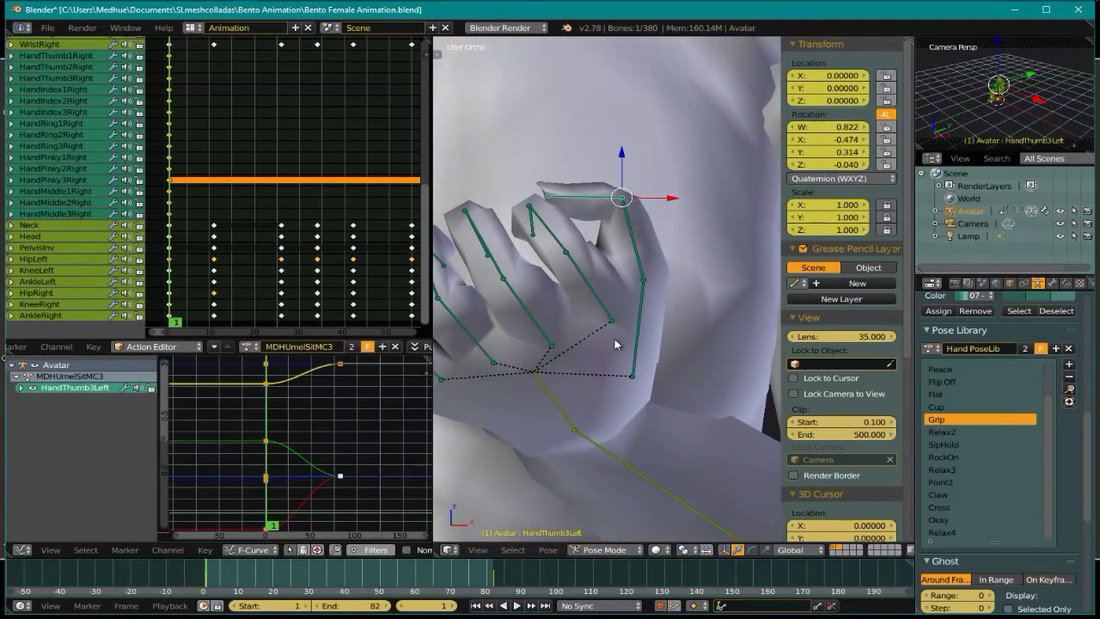
# Rotate HandThumb2Left slightly away from the fingers and bend the HandThumb3Left tip bone further inward
pyautogui.rightClick(630, 228)
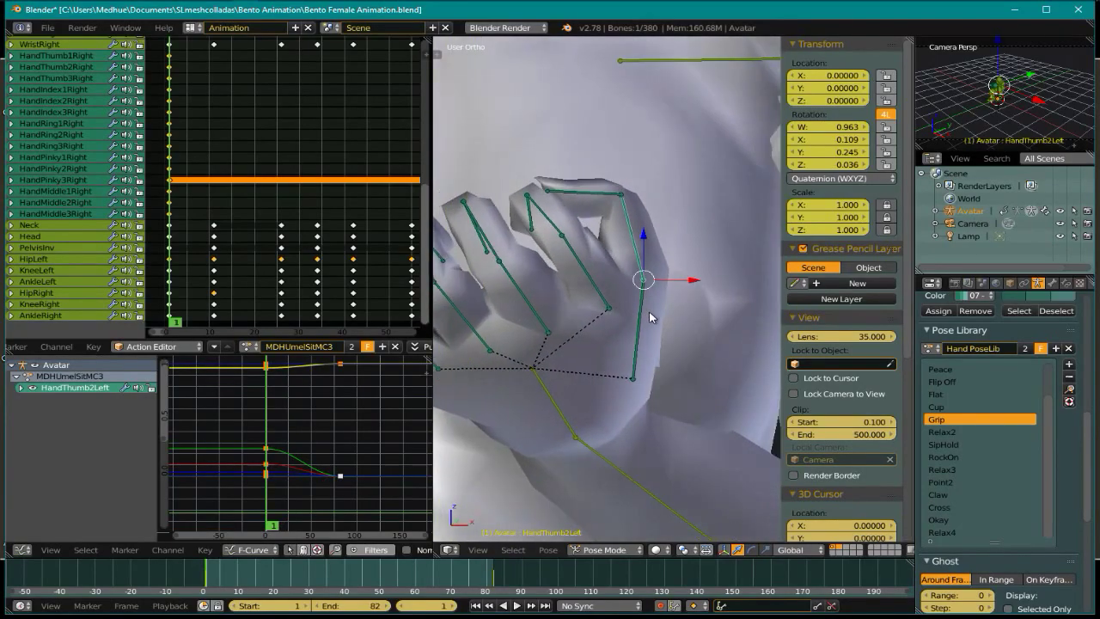
pyautogui.press('r')
pyautogui.click(708, 309)
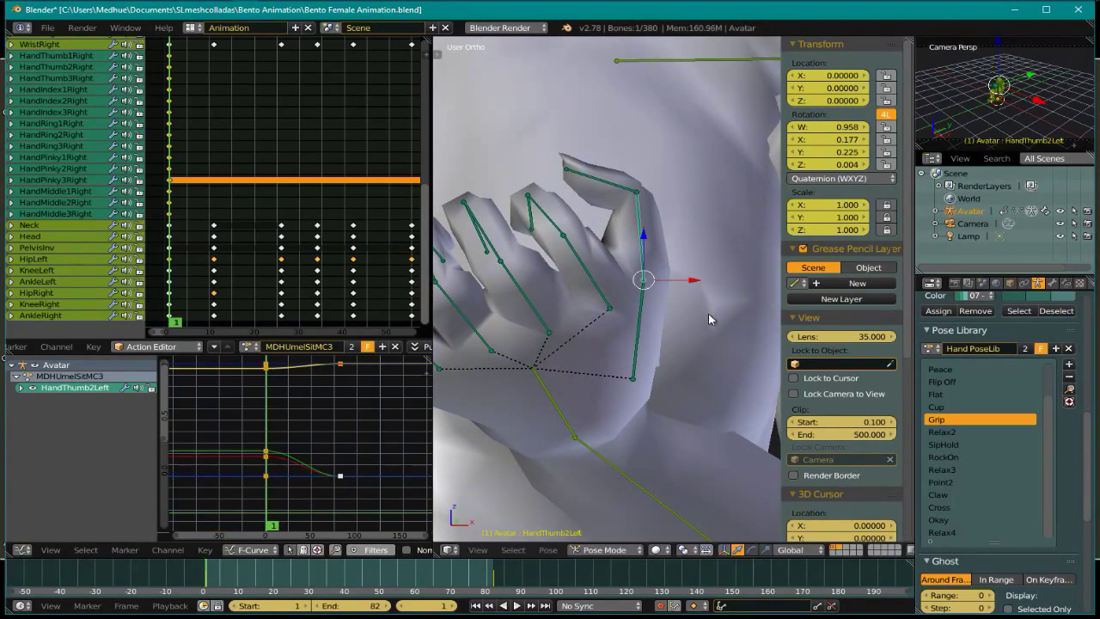
pyautogui.rightClick(590, 187)
pyautogui.moveTo(624, 279); pyautogui.dragTo(557, 364, button='middle')
pyautogui.press('r')
pyautogui.click(710, 328)
pyautogui.scroll(-4, 726, 381)
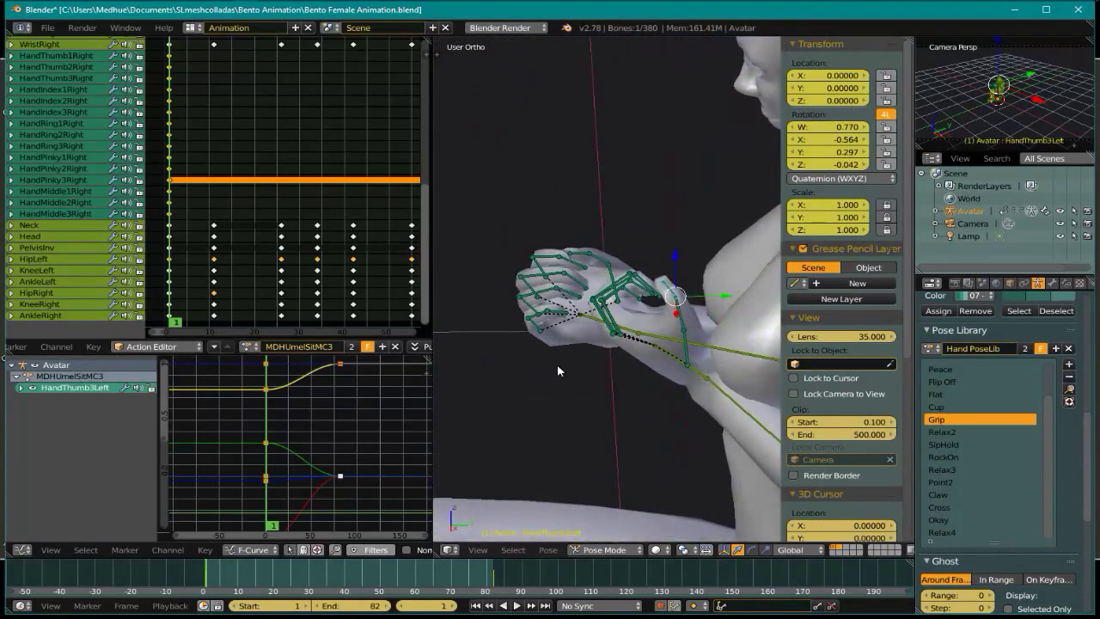
# Bend the HandIndex1Left bone slightly inward and open the HandIndex2Left bone slightly to refine the left index finger
pyautogui.scroll(4, 610, 306)
pyautogui.rightClick(609, 318)
pyautogui.moveTo(609, 318); pyautogui.dragTo(630, 349, button='middle')
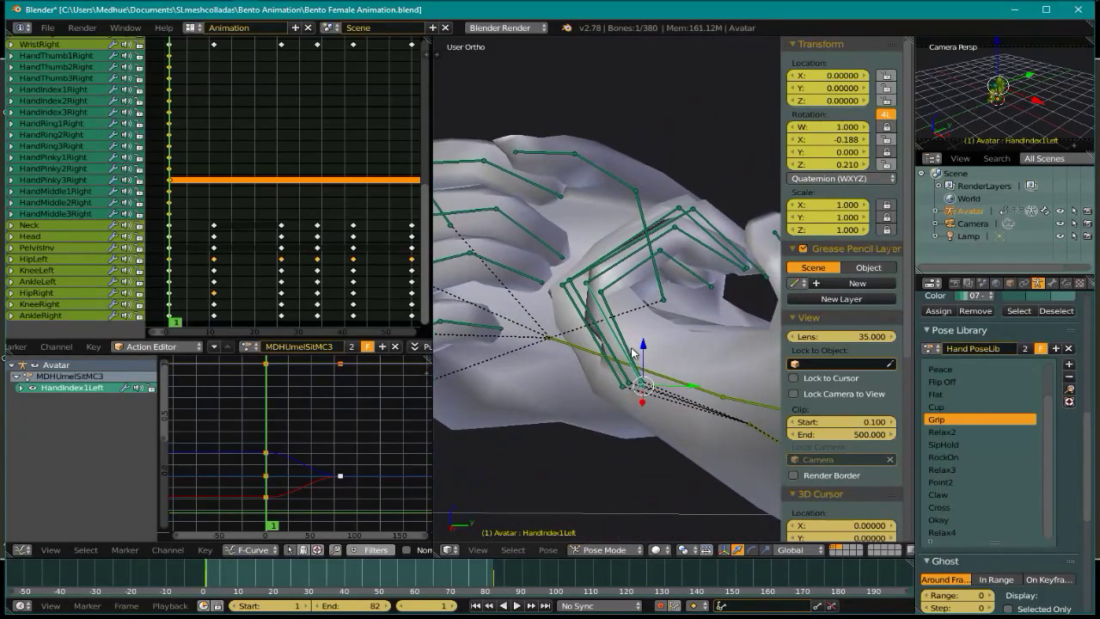
pyautogui.press('r')
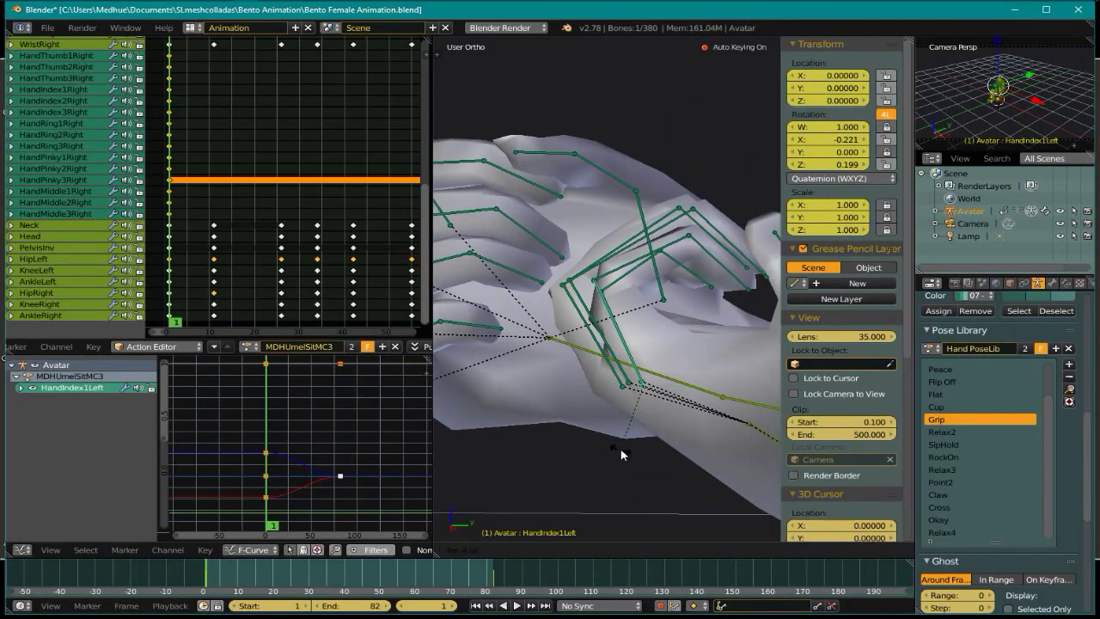
pyautogui.click(621, 454)
pyautogui.rightClick(672, 248)
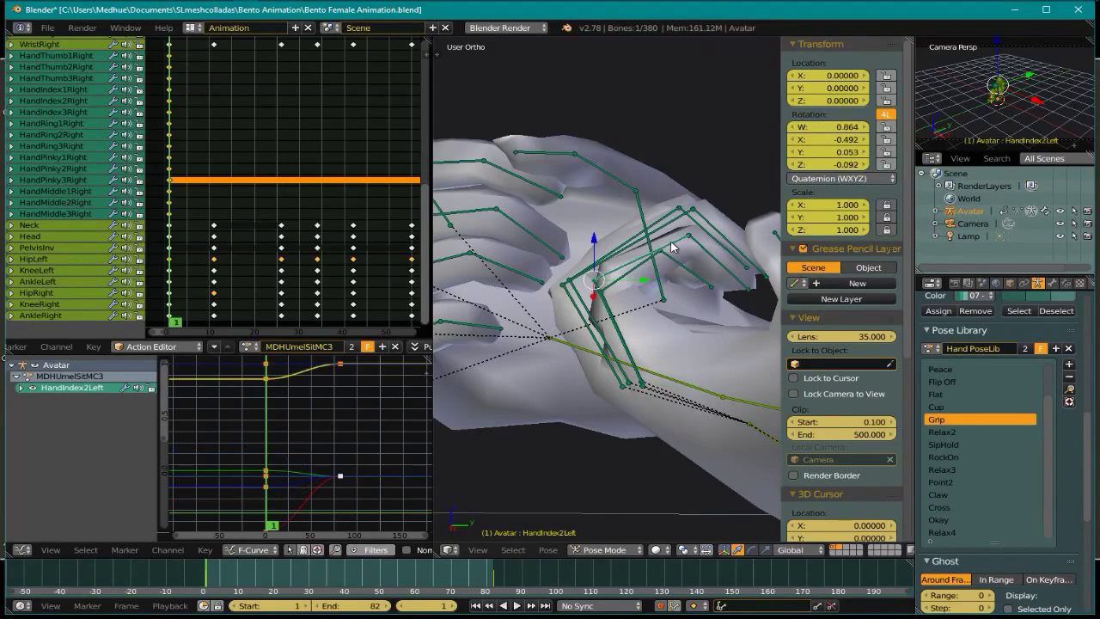
pyautogui.press('r')
pyautogui.click(731, 390)
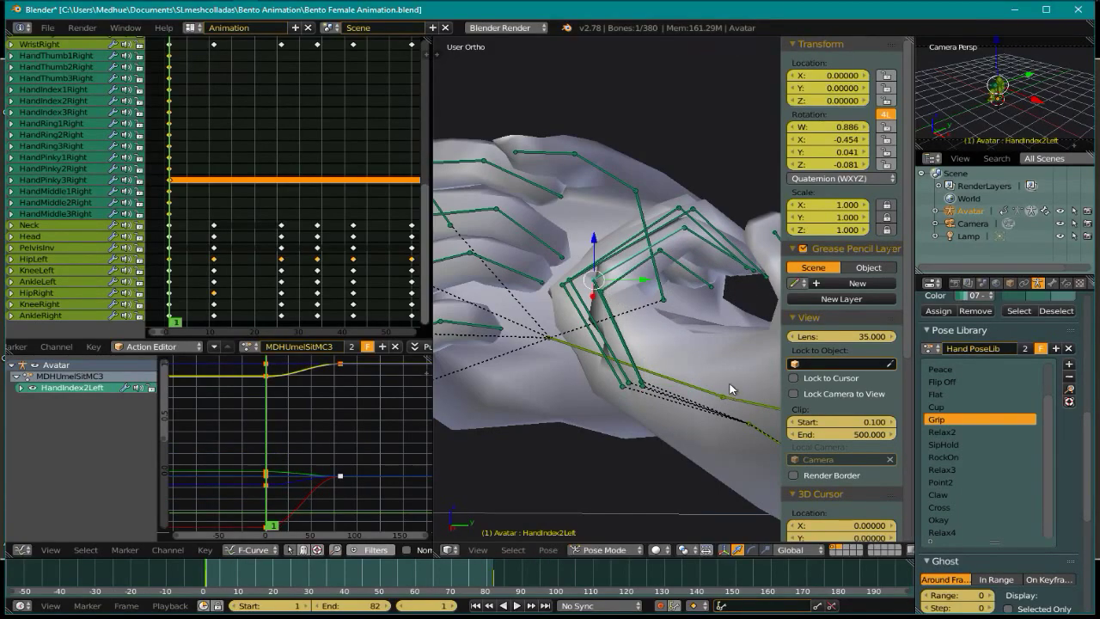
# Rotate the HandMiddle3Left and HandRing3Left fingertip bones slightly outward to loosen the curl of both fingertips
pyautogui.rightClick(732, 248)
pyautogui.press('r')
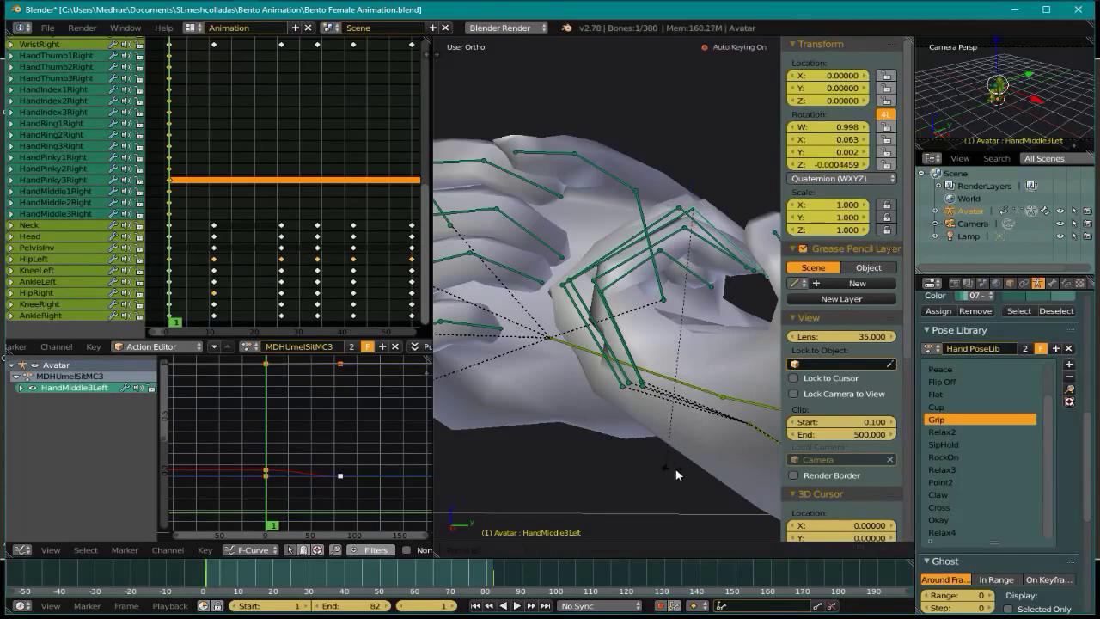
pyautogui.click(691, 470)
pyautogui.rightClick(713, 241)
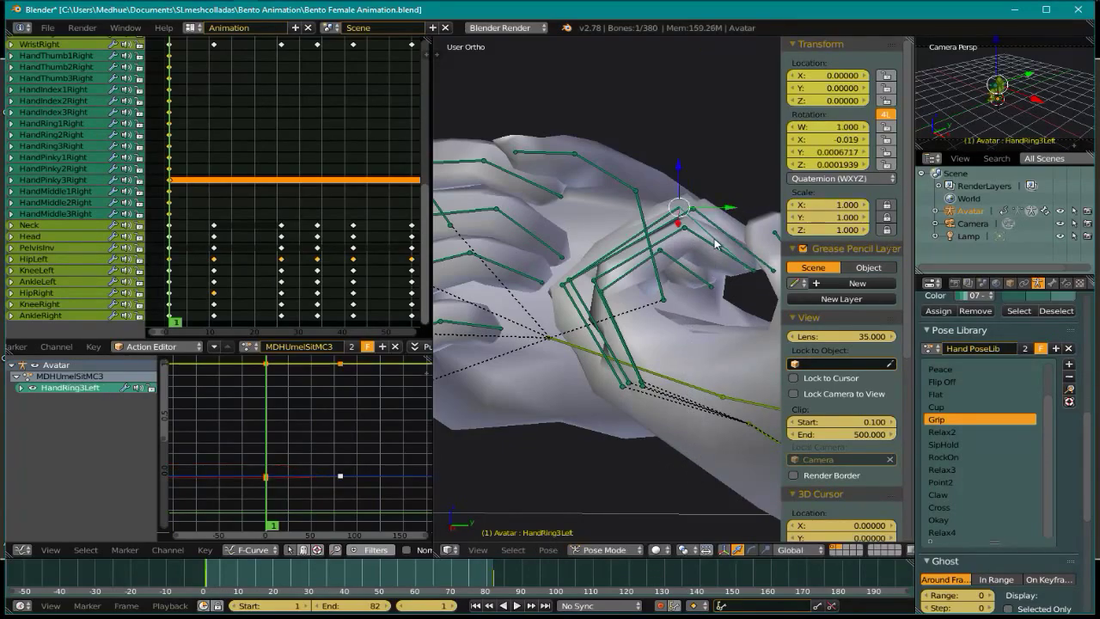
pyautogui.press('r')
pyautogui.click(685, 433)
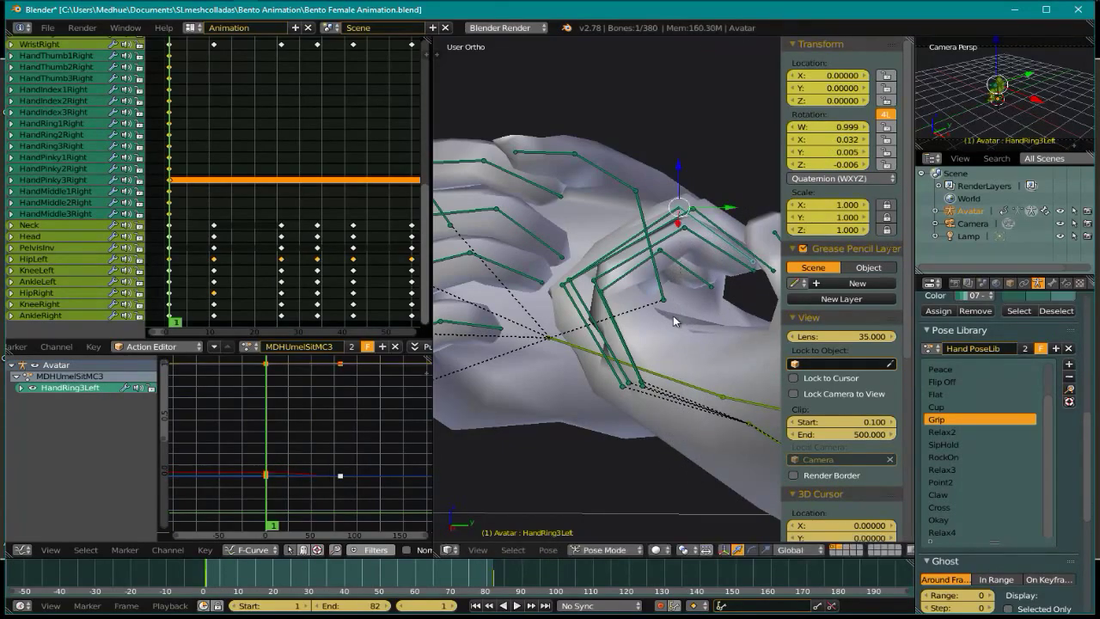
# Rotate the HandRing3Left and HandRing2Left bones slightly to refine the curl and alignment of the left ring finger
pyautogui.scroll(-5, 635, 327)
pyautogui.moveTo(635, 327); pyautogui.dragTo(761, 348, button='middle')
pyautogui.scroll(6, 663, 309)
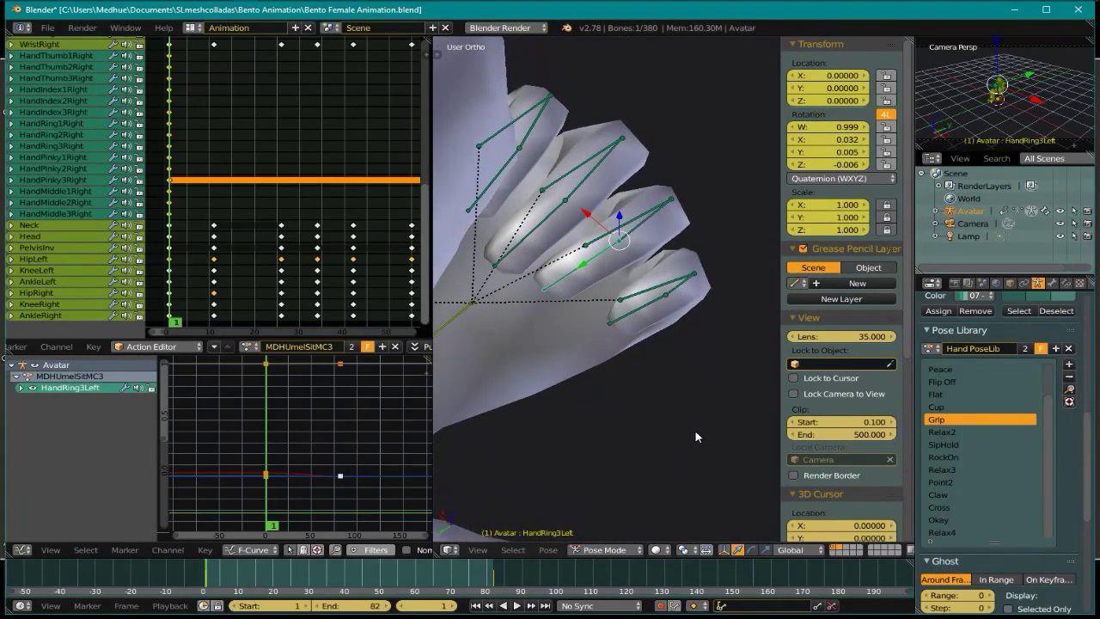
pyautogui.press('r')
pyautogui.click(652, 361)
pyautogui.moveTo(652, 361); pyautogui.dragTo(639, 353, button='middle')
pyautogui.rightClick(637, 270)
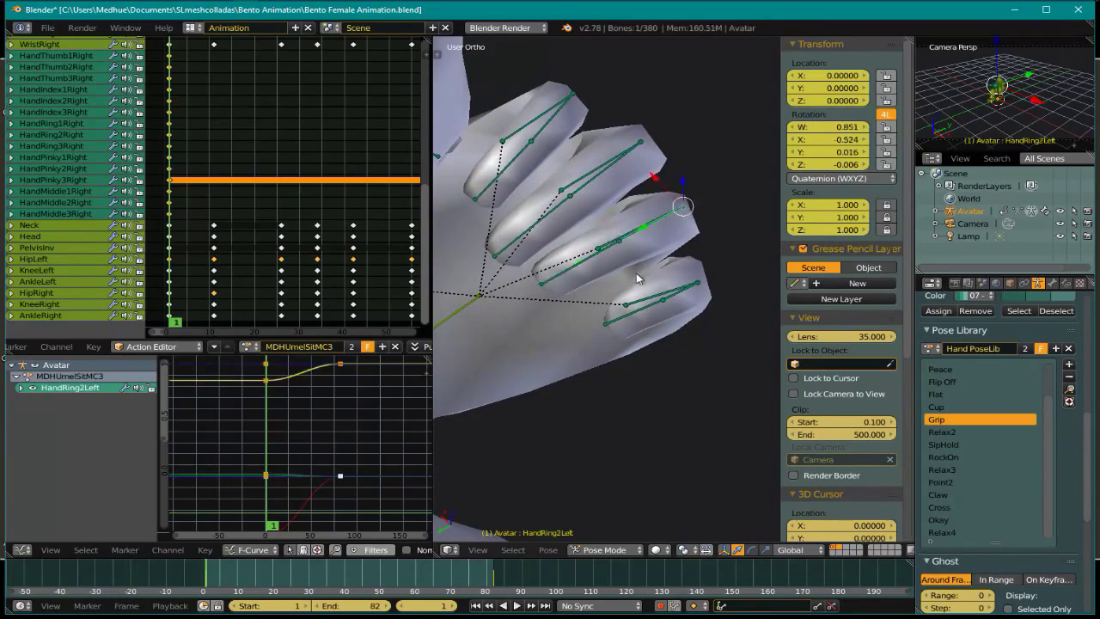
pyautogui.press('r')
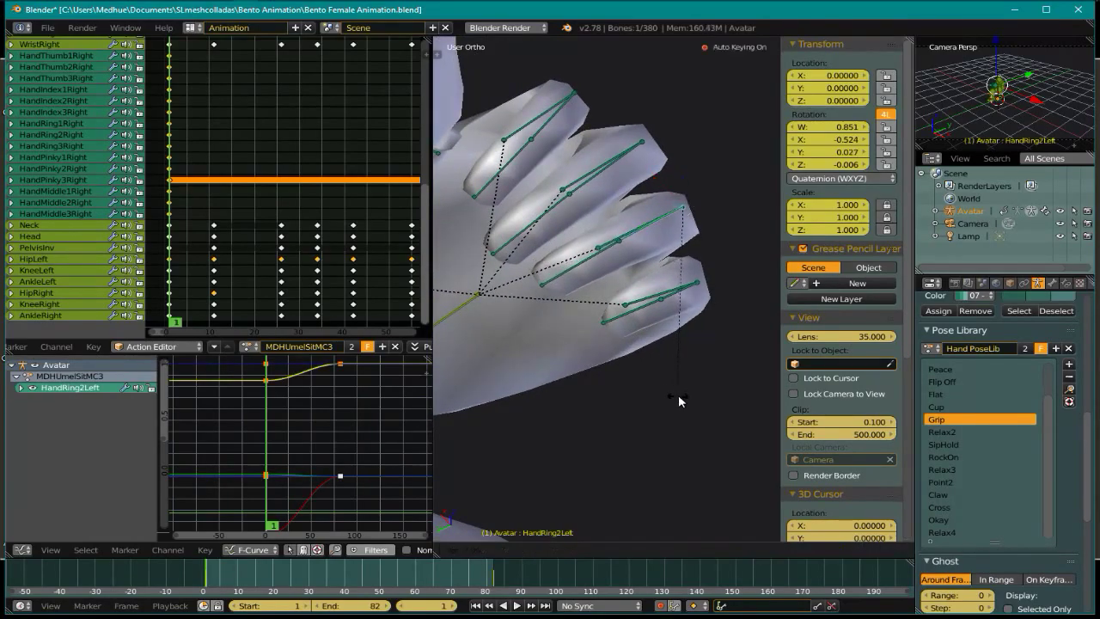
pyautogui.click(684, 401)
# Examine the left hand's refined pose from several angles, focusing on the thumb base and finger spread
pyautogui.moveTo(678, 387); pyautogui.dragTo(567, 370, button='middle')
pyautogui.scroll(-3, 643, 418)
pyautogui.rightClick(543, 241)
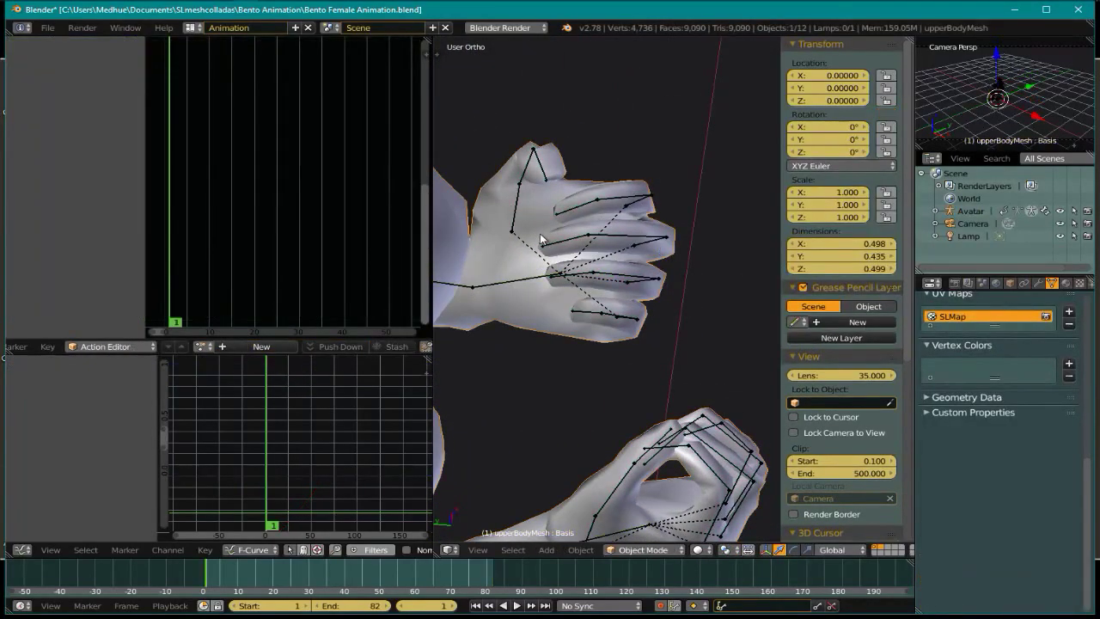
pyautogui.rightClick(514, 210)
pyautogui.scroll(8, 516, 214)
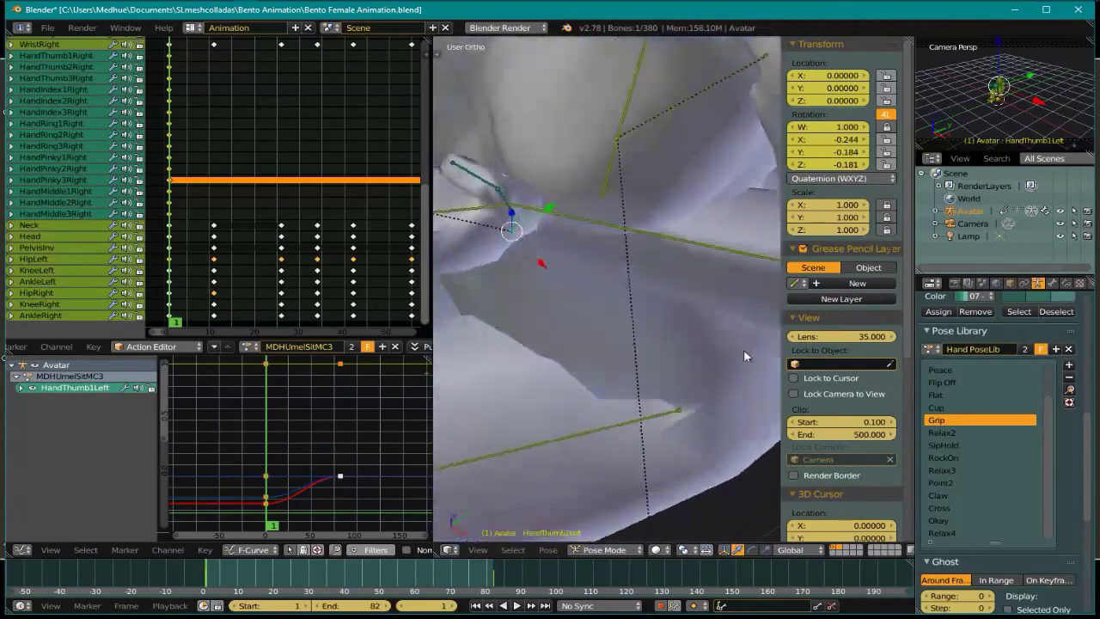
pyautogui.moveTo(699, 325); pyautogui.dragTo(482, 318, button='middle')
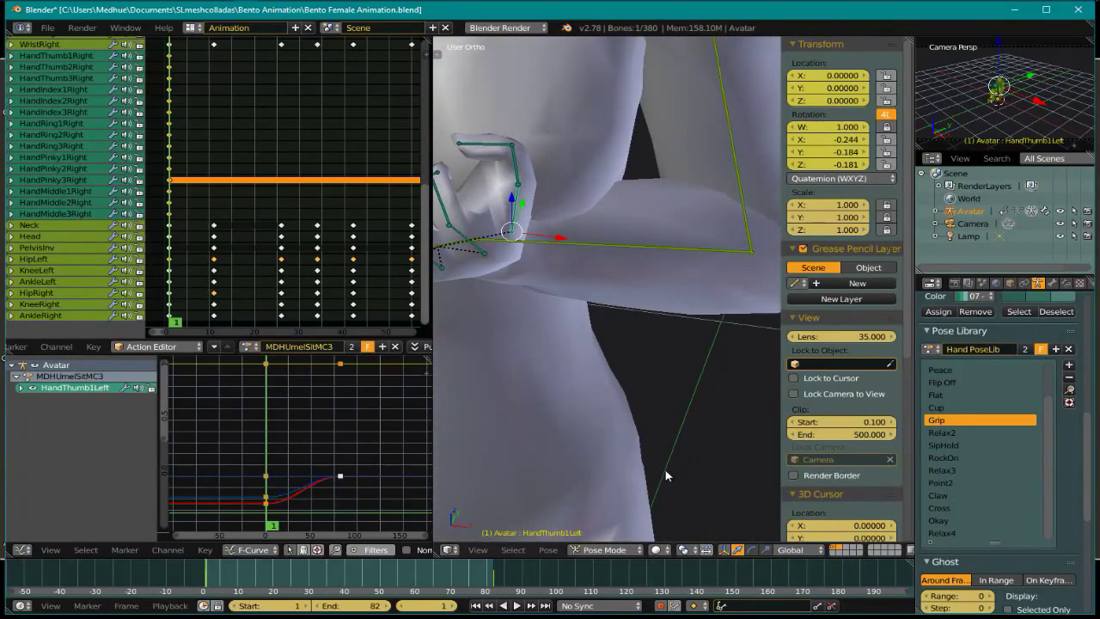
pyautogui.keyDown('shift'); pyautogui.moveTo(614, 327); pyautogui.dragTo(669, 290, button='middle'); pyautogui.keyUp('shift')
pyautogui.scroll(-5, 737, 374)
pyautogui.scroll(2, 672, 299)
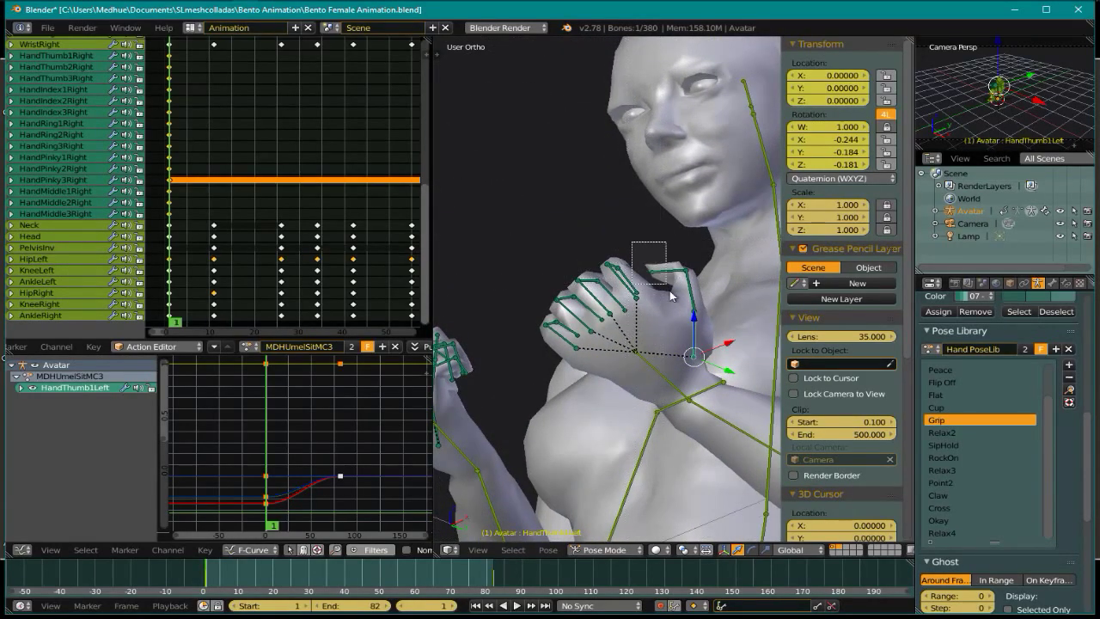
pyautogui.moveTo(699, 314); pyautogui.dragTo(705, 318)
# Rotate the base bones HandMiddle1Left, HandRing1Left and HandPinky1Left slightly sideways to adjust the left hand's finger spread
pyautogui.moveTo(705, 317); pyautogui.dragTo(632, 325, button='middle')
pyautogui.rightClick(613, 298)
pyautogui.press('r')
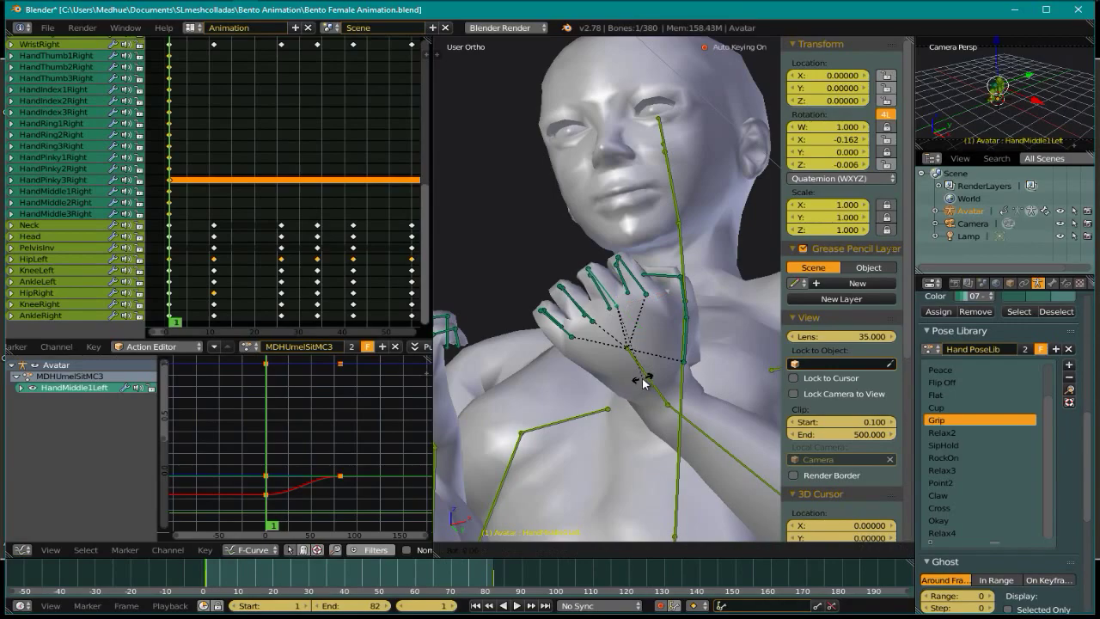
pyautogui.click(641, 383)
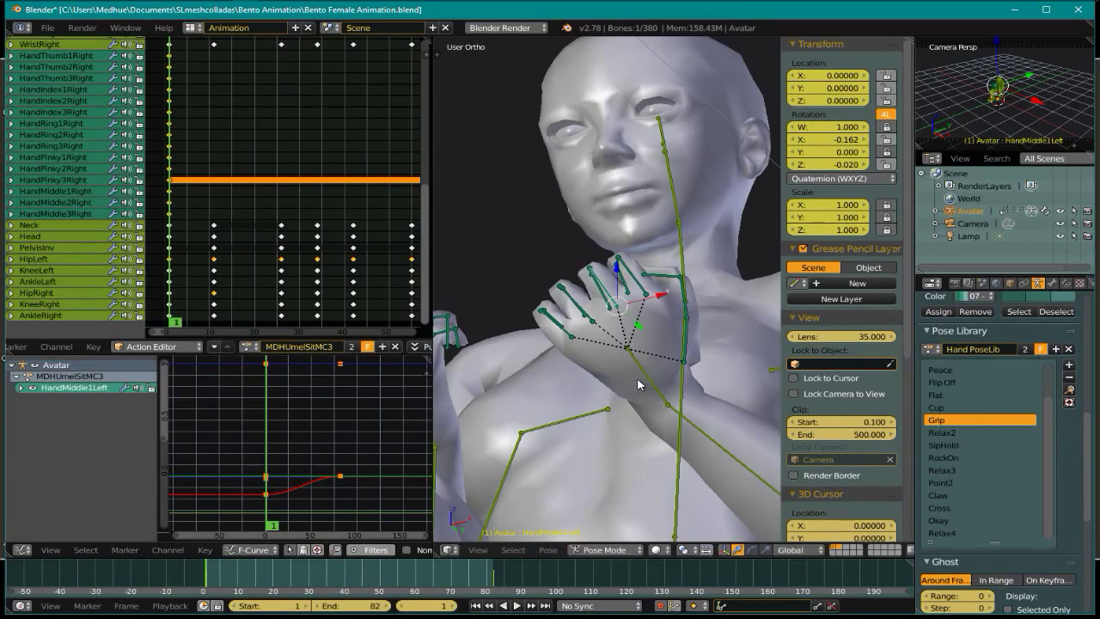
pyautogui.rightClick(590, 321)
pyautogui.press('r')
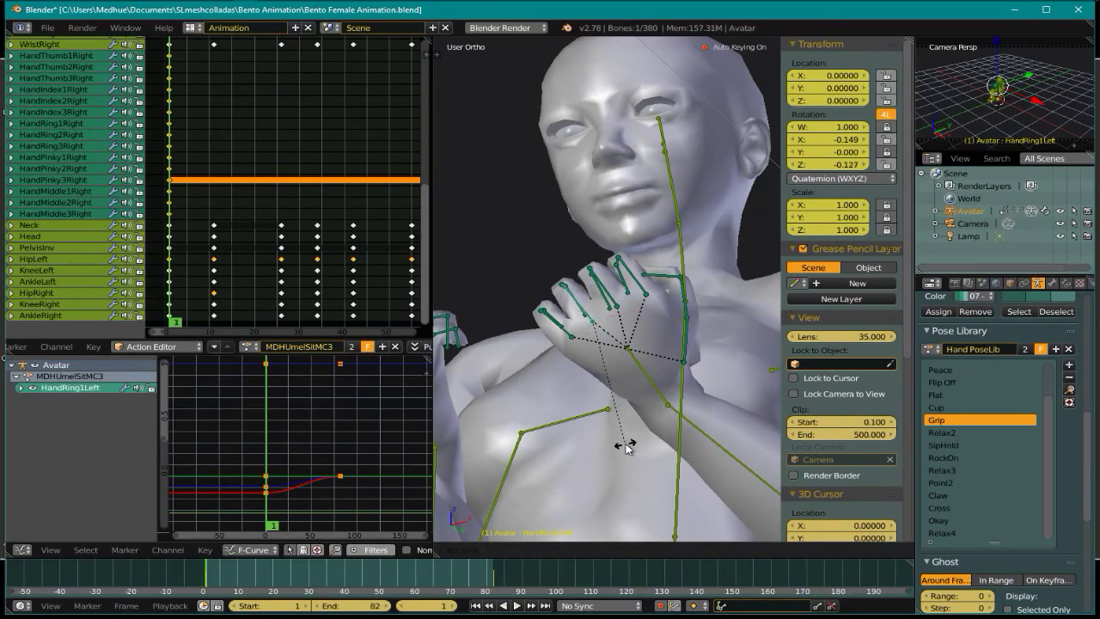
pyautogui.click(624, 446)
pyautogui.rightClick(566, 338)
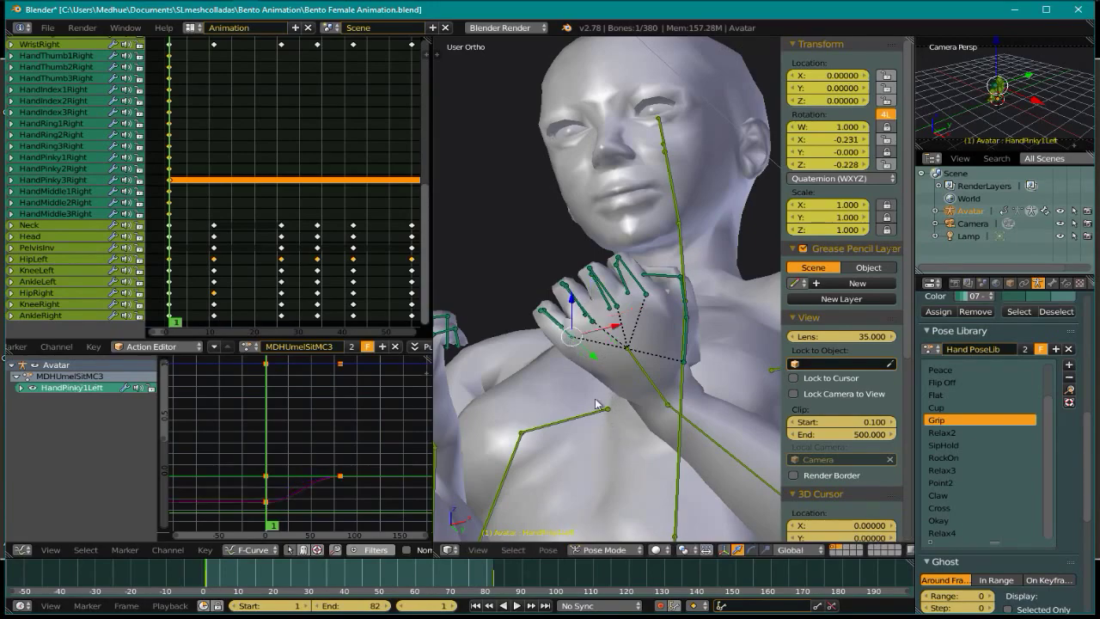
pyautogui.press('r')
pyautogui.click(602, 448)
# Select all finger bones of the left hand together with its thumb bones
pyautogui.moveTo(636, 306); pyautogui.dragTo(541, 245, button='middle')
pyautogui.moveTo(537, 238); pyautogui.dragTo(634, 327)
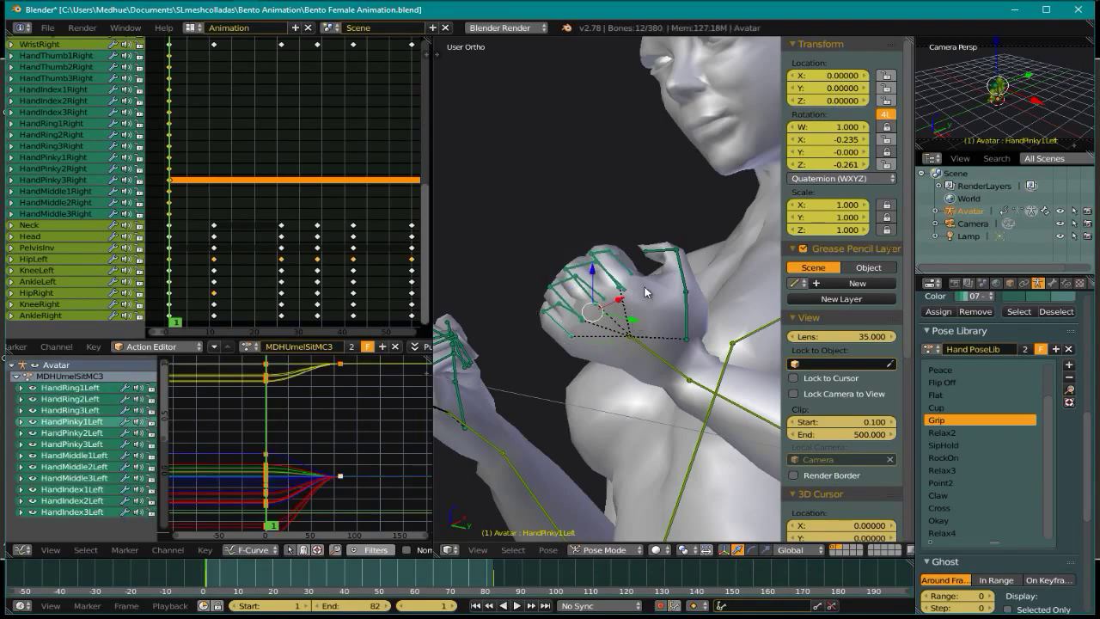
pyautogui.moveTo(620, 225); pyautogui.dragTo(700, 293)
pyautogui.moveTo(700, 292); pyautogui.dragTo(760, 353, button='middle')
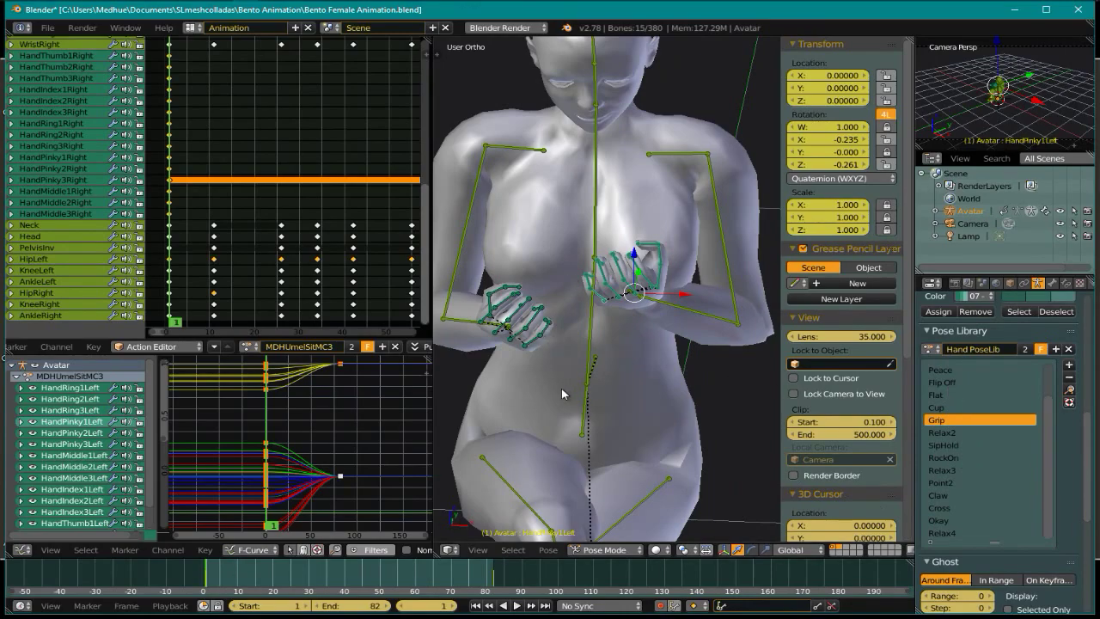
# Examine the seated avatar's arms and both hands from different angles and distances
pyautogui.moveTo(595, 338); pyautogui.dragTo(618, 336, button='middle')
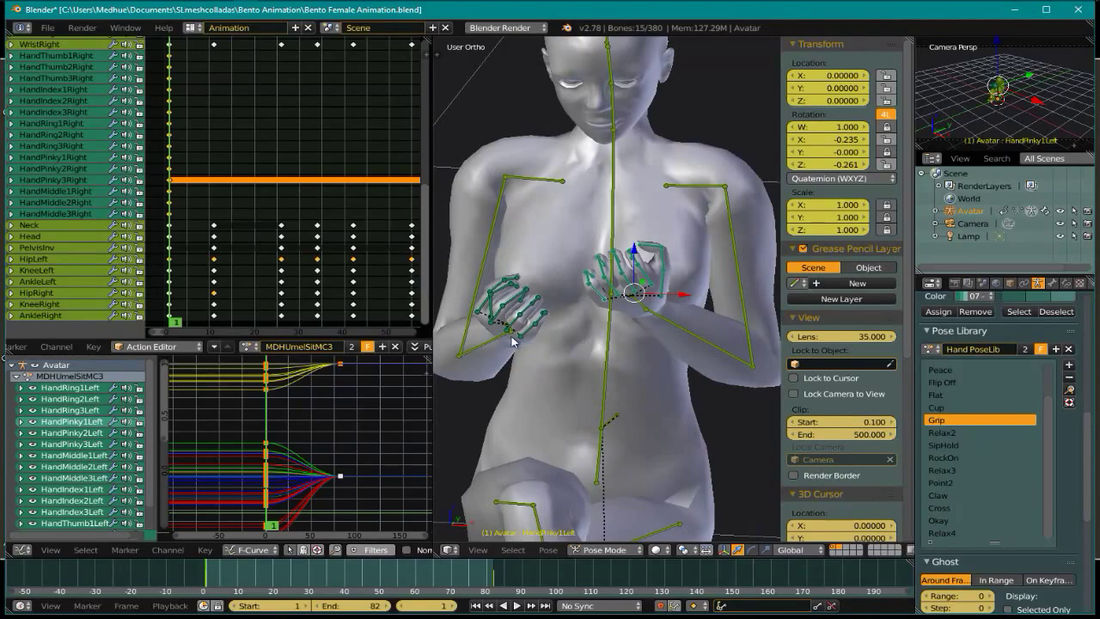
pyautogui.scroll(-5, 781, 556)
pyautogui.scroll(-1, 781, 556)
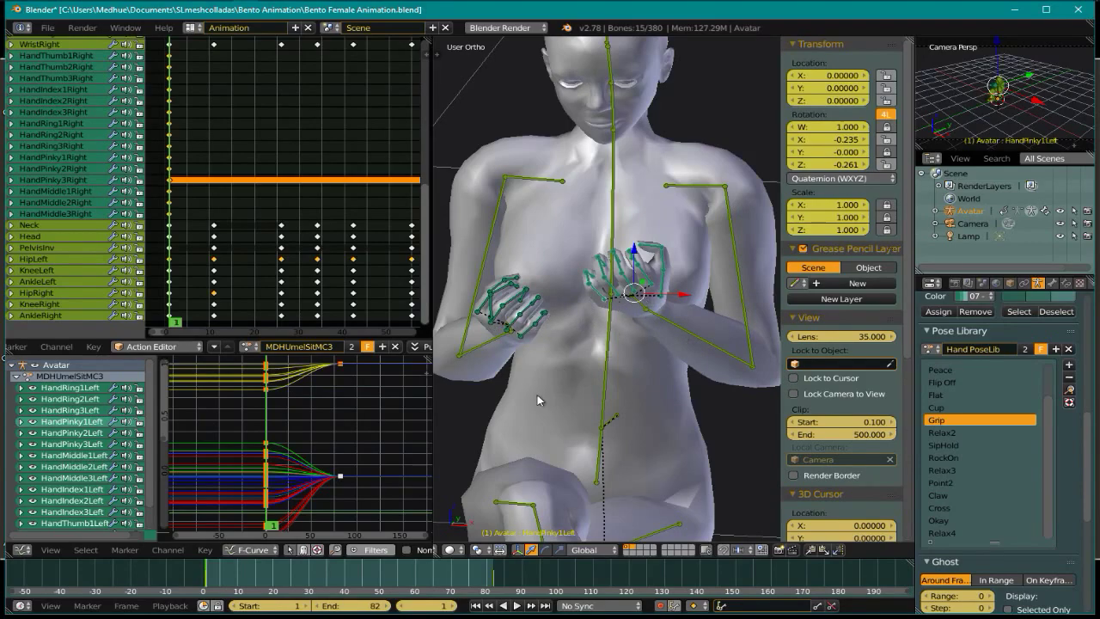
pyautogui.click(838, 555)
pyautogui.moveTo(541, 328); pyautogui.dragTo(519, 287, button='middle')
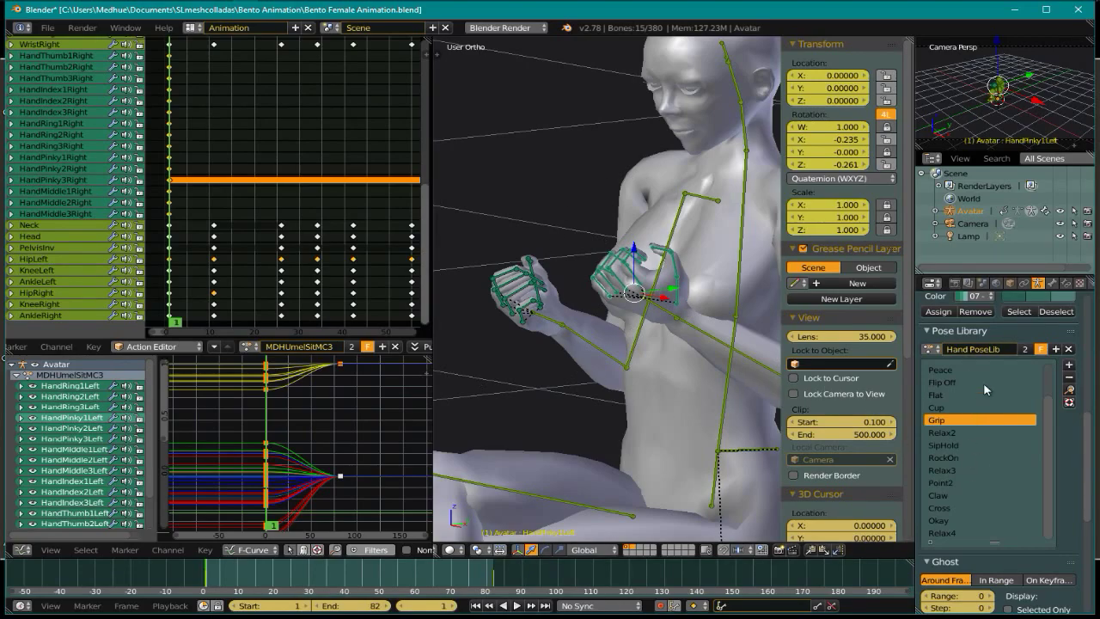
pyautogui.scroll(-6, 622, 196)
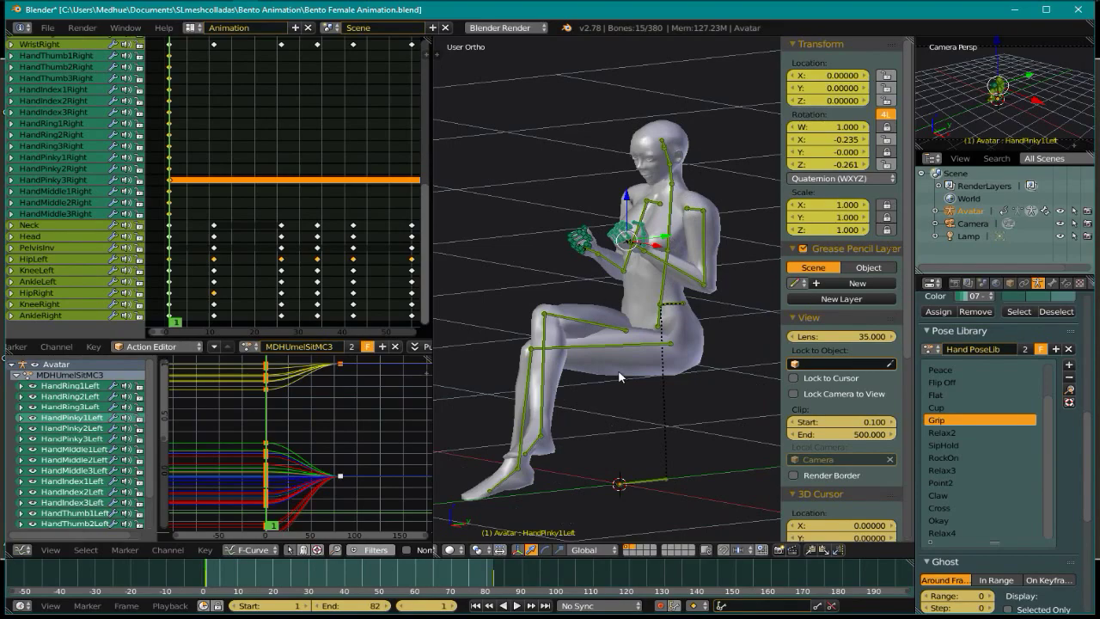
pyautogui.scroll(5, 648, 331)
pyautogui.scroll(-4, 645, 283)
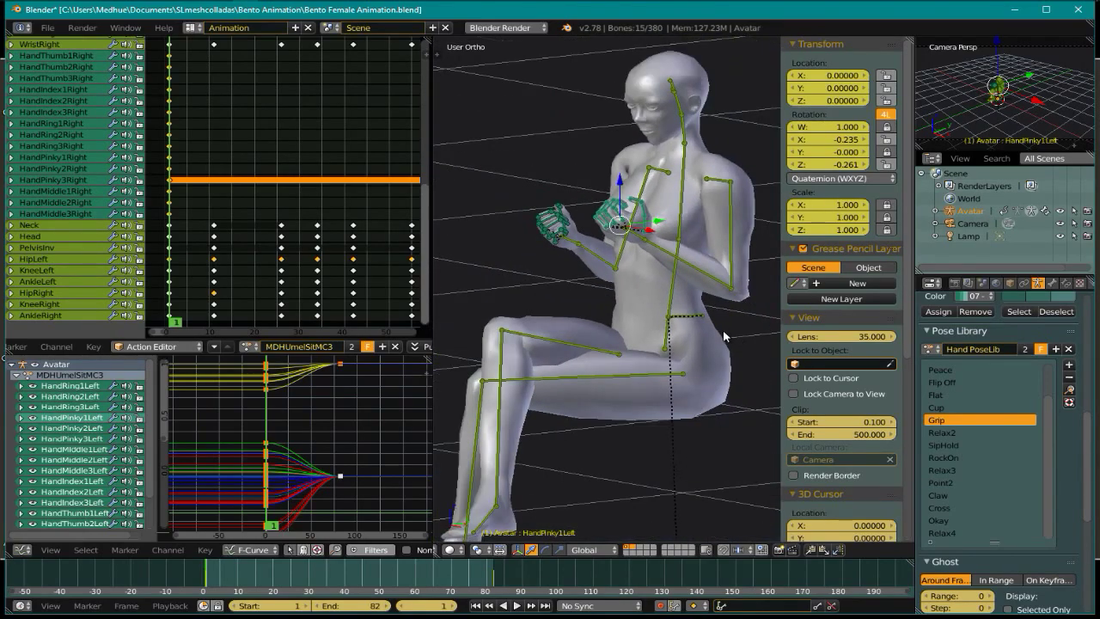
pyautogui.moveTo(647, 268); pyautogui.dragTo(636, 254, button='middle')
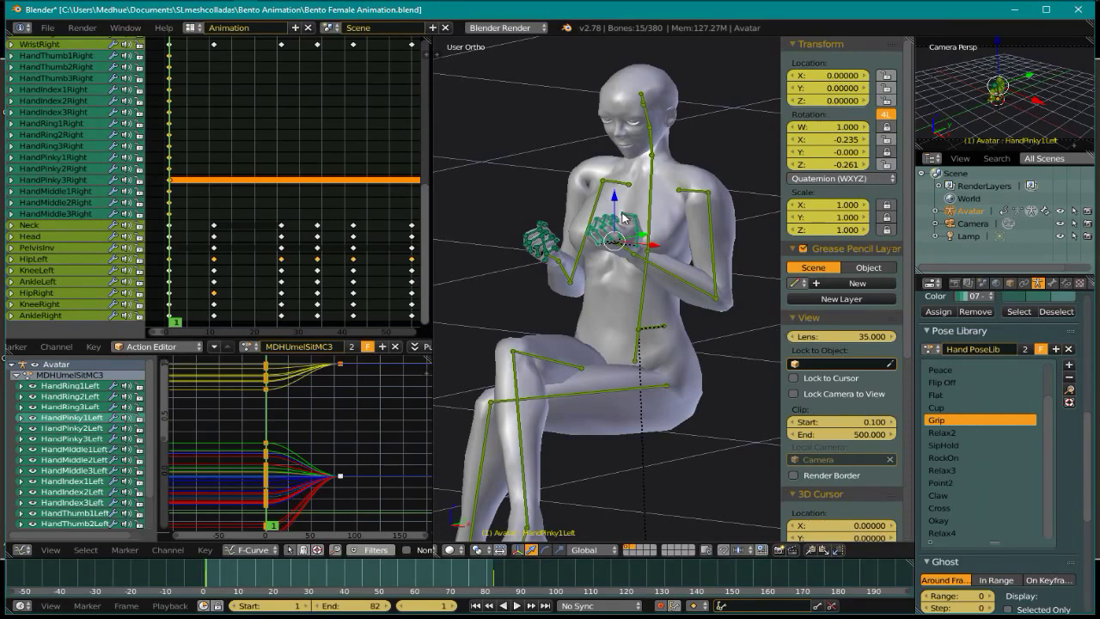
pyautogui.scroll(5, 623, 219)
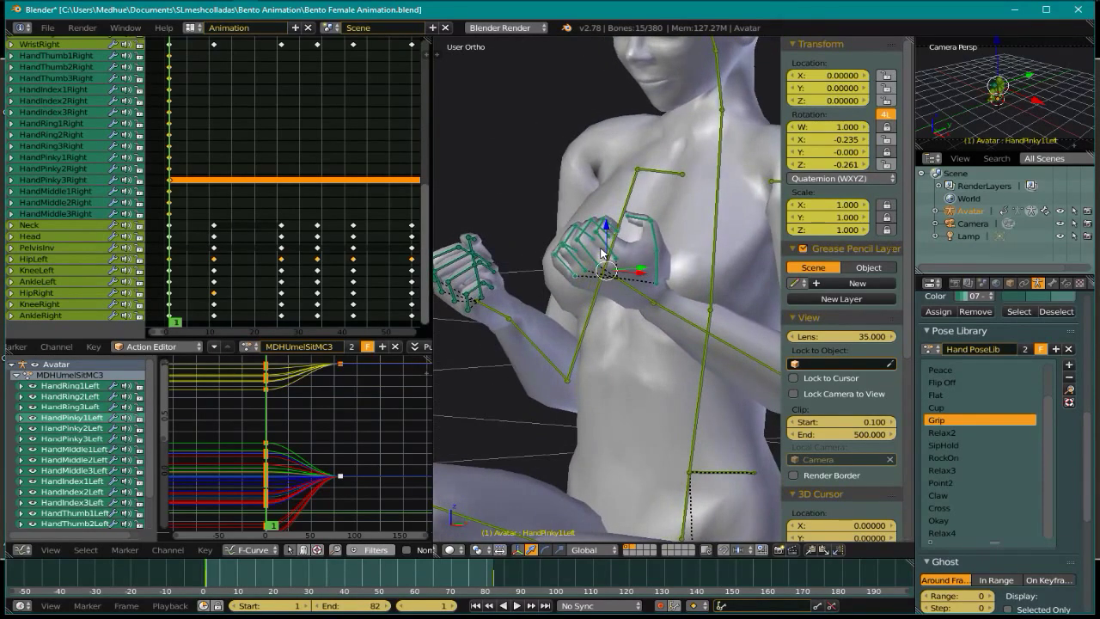
# Add the left hand's current pose to Hand PoseLib as a new pose named Look Nails
pyautogui.click(1070, 367)
pyautogui.click(988, 366)
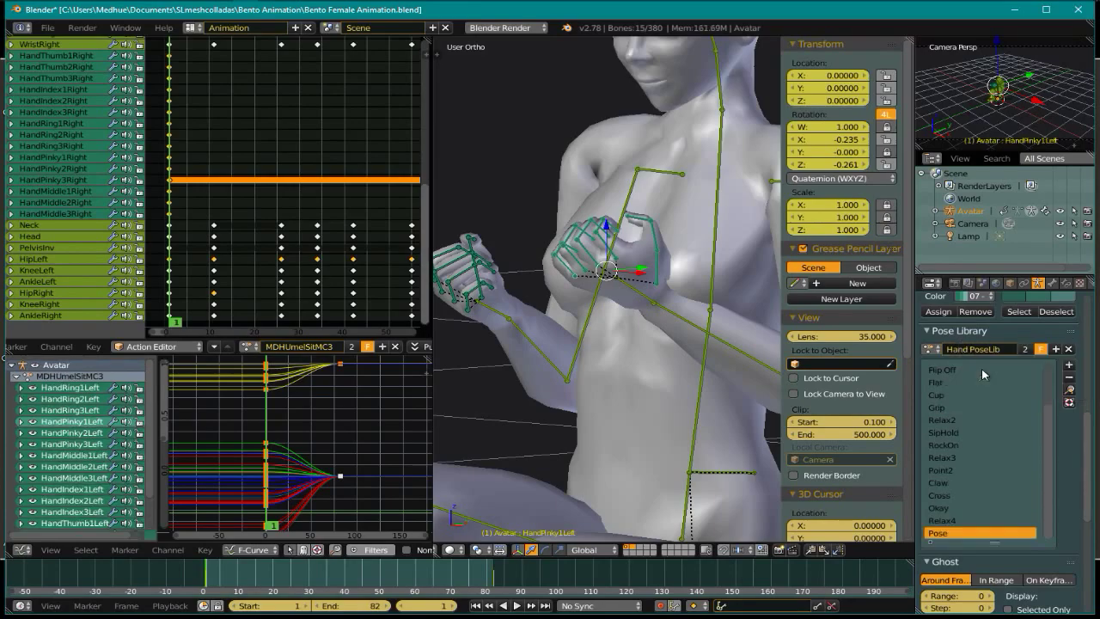
pyautogui.doubleClick(946, 533)
pyautogui.write('N')
pyautogui.press('BackSpace')
pyautogui.press('BackSpace')
pyautogui.write('Look Nails')
pyautogui.press('Return')
# Go to frame 82 and apply the Look Nails pose to the selected left-hand bones
pyautogui.moveTo(580, 386); pyautogui.dragTo(629, 311, button='middle')
pyautogui.moveTo(609, 264); pyautogui.dragTo(568, 286, button='middle')
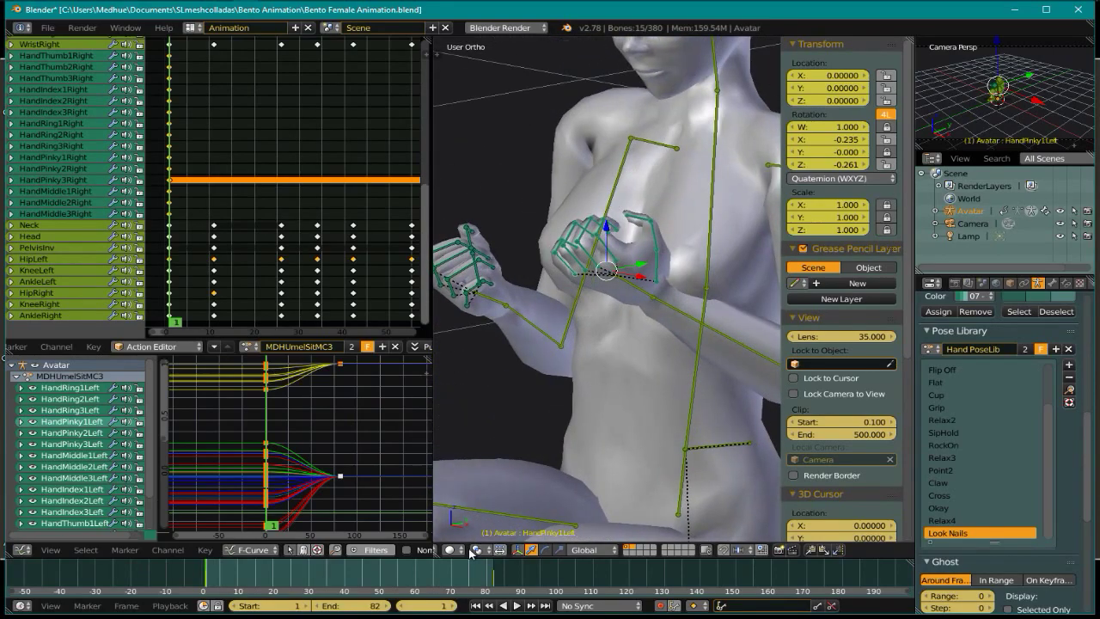
pyautogui.moveTo(473, 581); pyautogui.dragTo(493, 580)
pyautogui.moveTo(611, 269); pyautogui.dragTo(620, 305, button='middle')
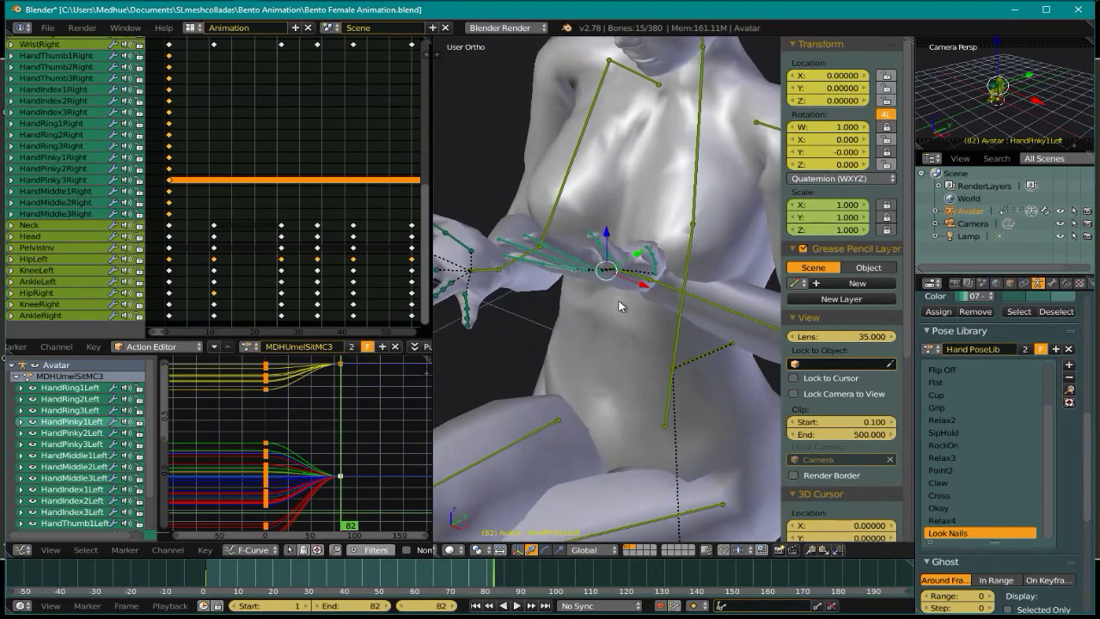
pyautogui.moveTo(615, 358); pyautogui.dragTo(669, 364, button='middle')
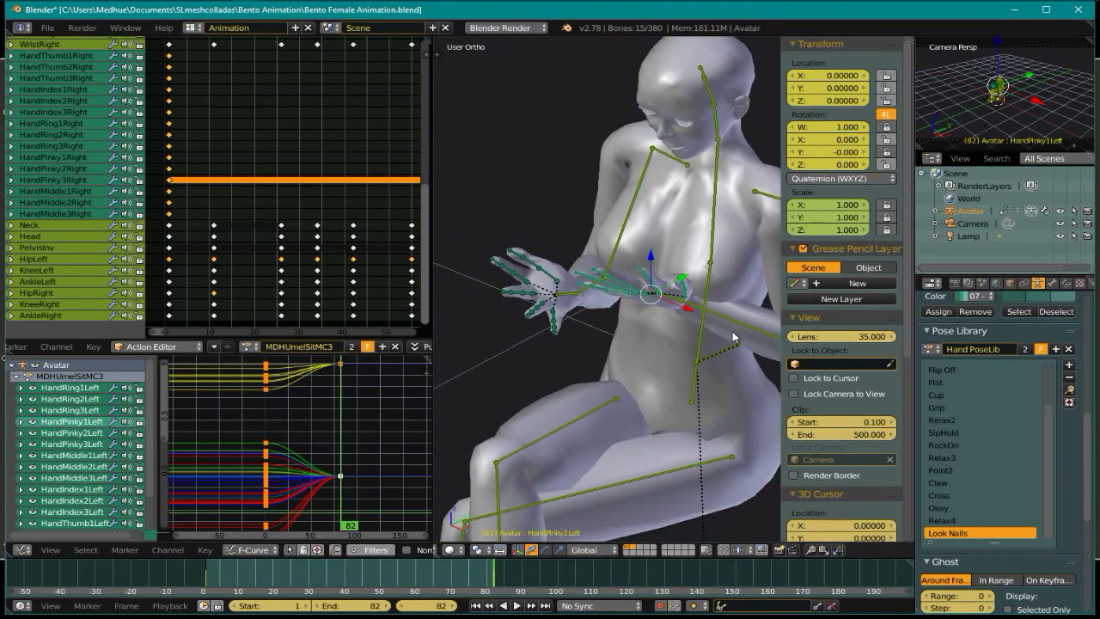
pyautogui.moveTo(629, 309); pyautogui.dragTo(653, 258, button='middle')
pyautogui.scroll(4, 645, 299)
pyautogui.moveTo(638, 309); pyautogui.dragTo(576, 325, button='middle')
pyautogui.scroll(-4, 648, 296)
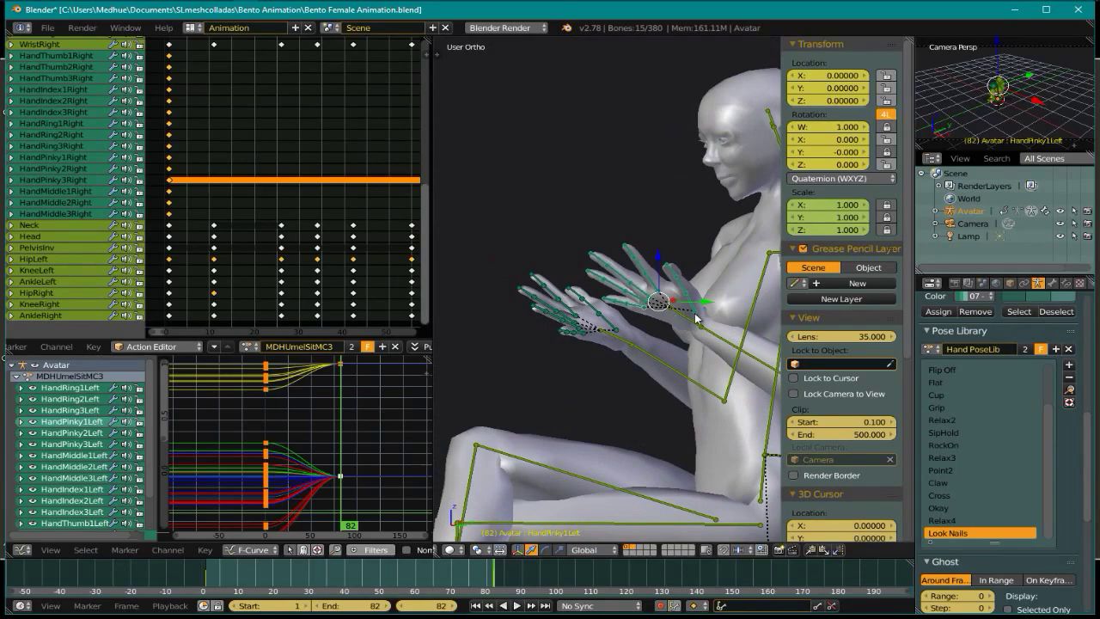
pyautogui.click(1069, 389)
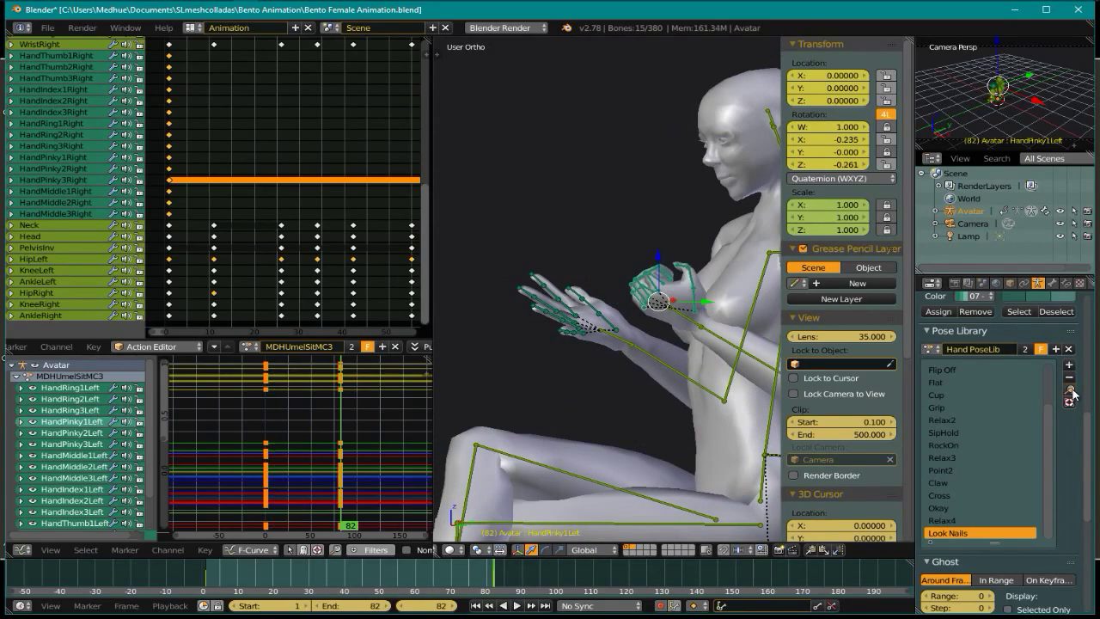
# Select all bones of the Hand anim group and apply the Look Nails pose to both hands
pyautogui.moveTo(601, 329); pyautogui.dragTo(754, 364, button='middle')
pyautogui.scroll(5, 662, 300)
pyautogui.moveTo(662, 301)
pyautogui.mouseDown(button='middle')
pyautogui.moveTo(698, 273)
pyautogui.moveTo(638, 303)
pyautogui.moveTo(679, 297)
pyautogui.mouseUp(button='middle')
pyautogui.scroll(-5, 660, 295)
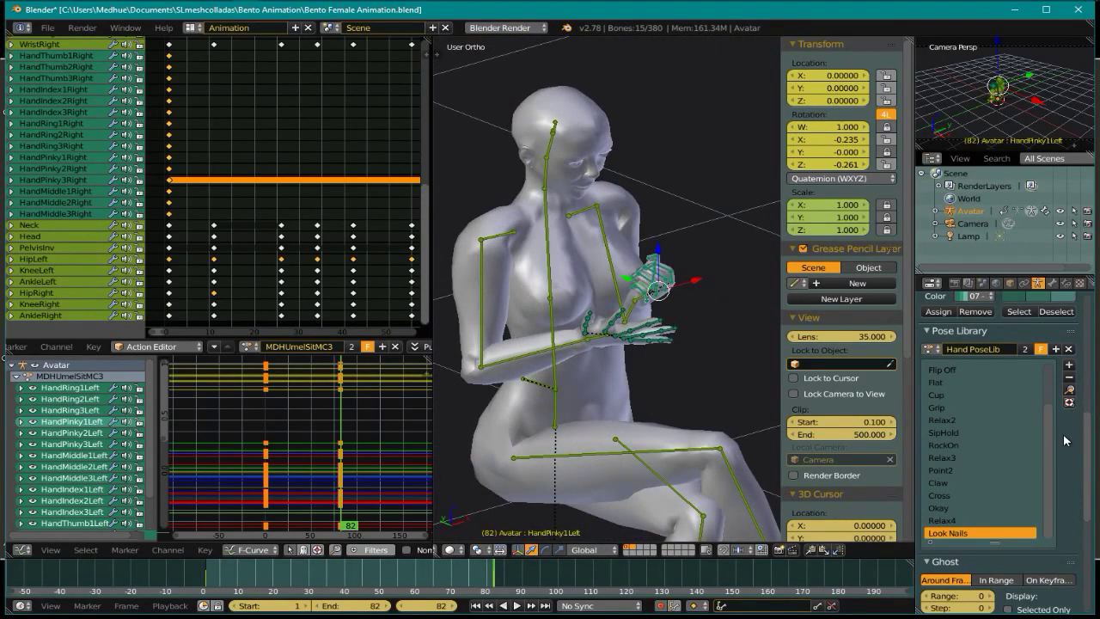
pyautogui.scroll(2, 1062, 433)
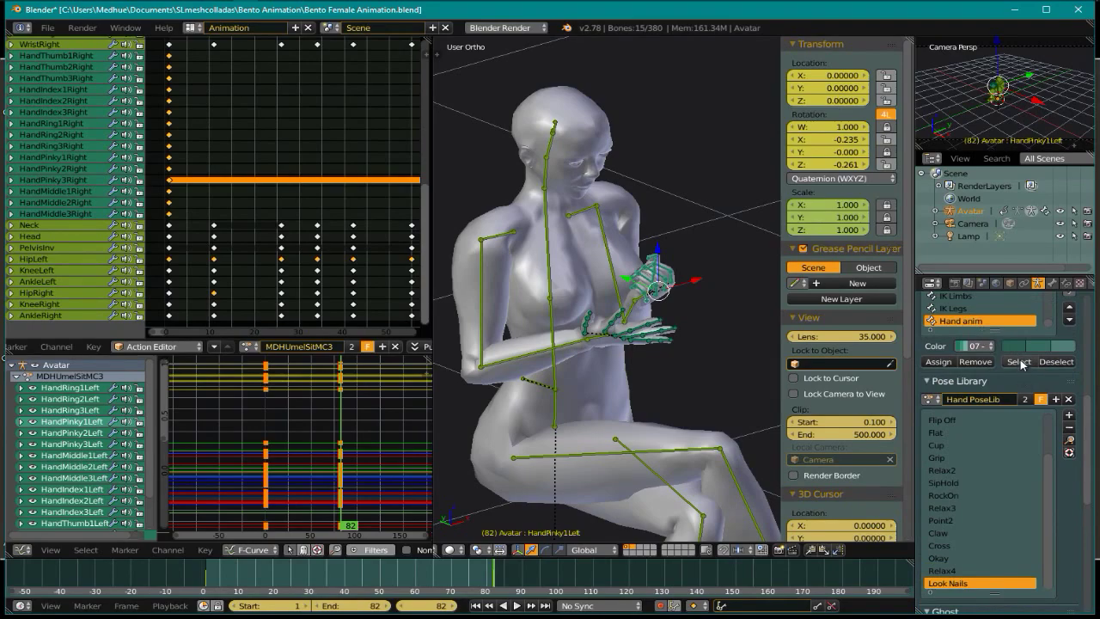
pyautogui.click(1019, 362)
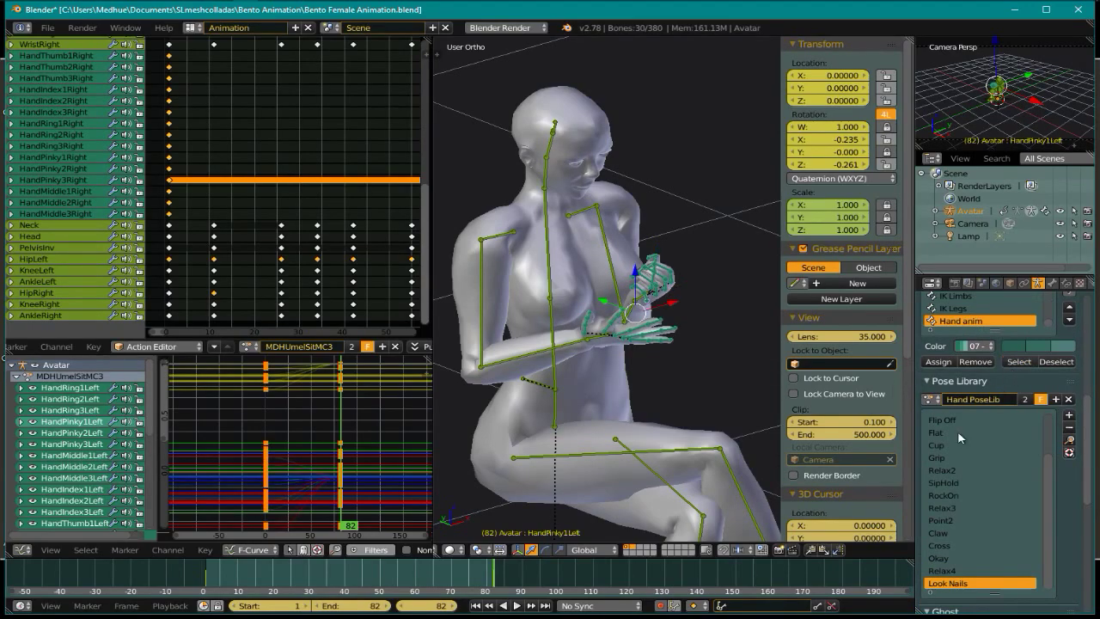
pyautogui.click(1069, 442)
pyautogui.moveTo(652, 354); pyautogui.dragTo(616, 338, button='middle')
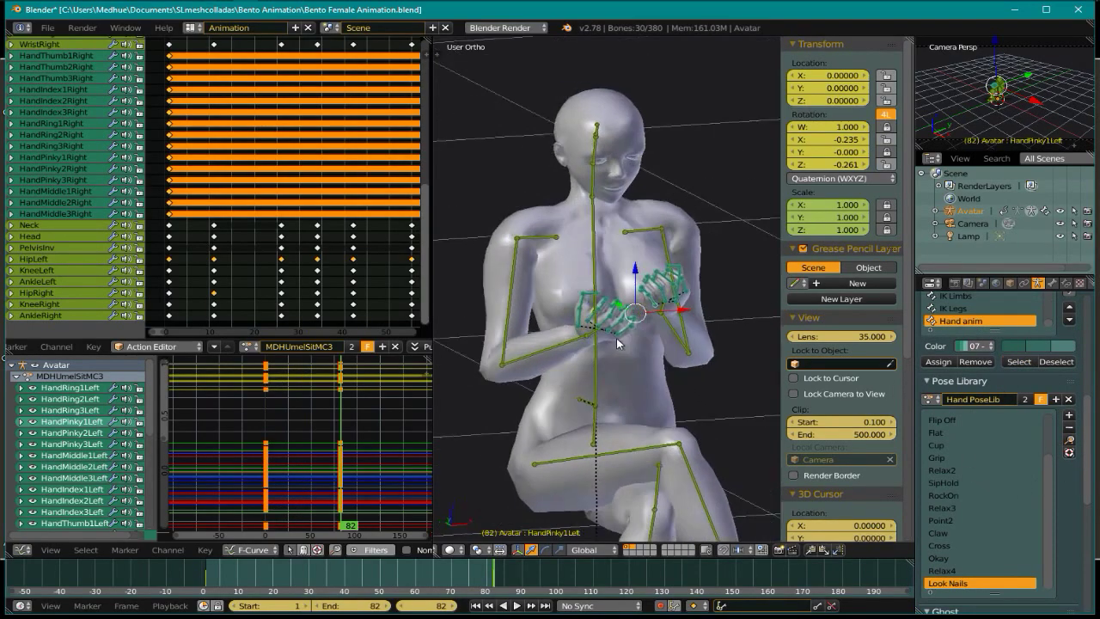
pyautogui.scroll(5, 636, 310)
pyautogui.moveTo(667, 287); pyautogui.dragTo(541, 376, button='middle')
pyautogui.scroll(-3, 593, 353)
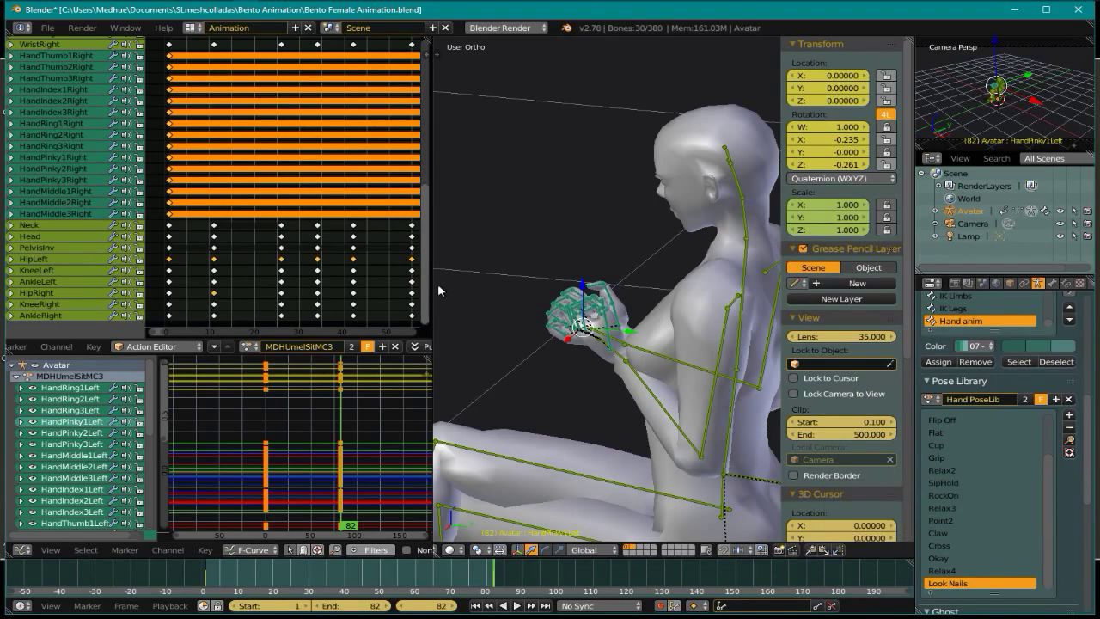
# Browse to the Hand PoseLib action inside Bento Hands.blend for appending, and leave the file browser without appending it
pyautogui.click(50, 28)
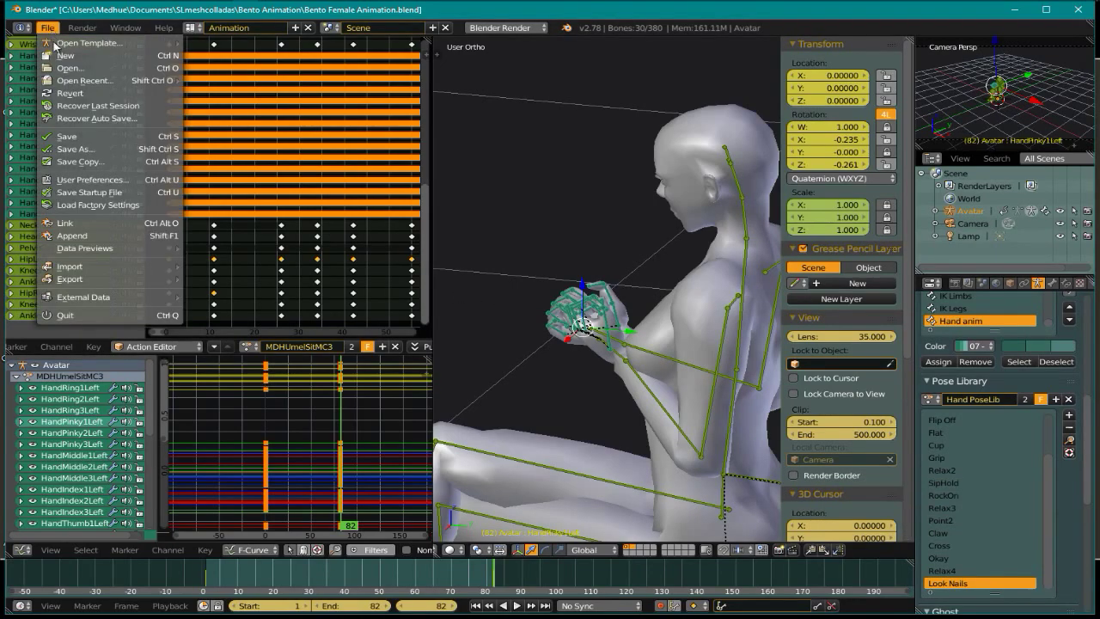
pyautogui.click(82, 237)
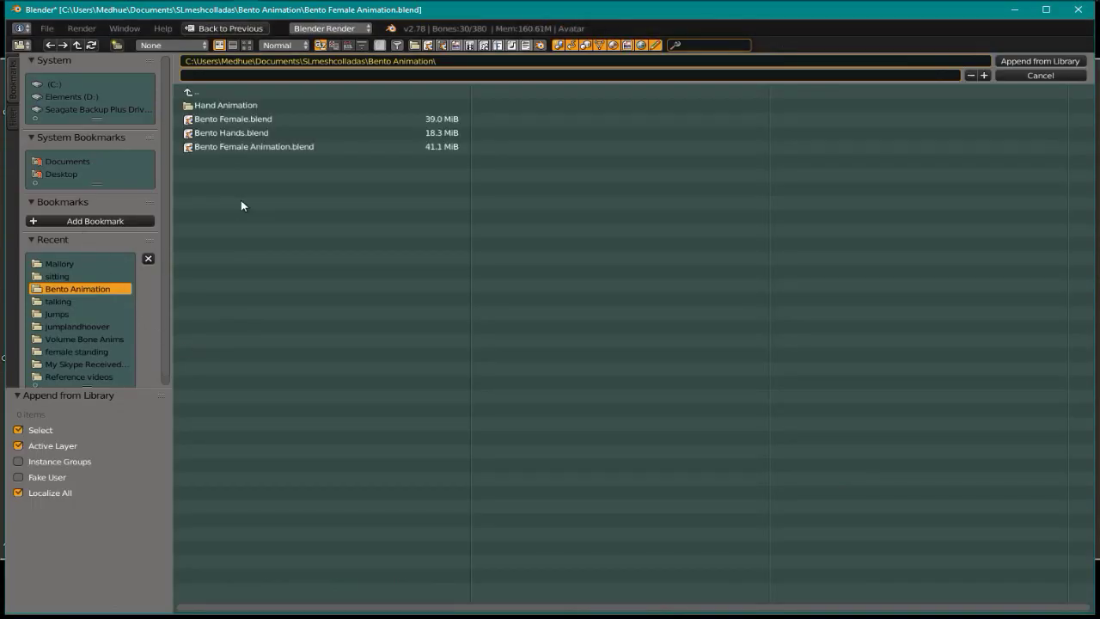
pyautogui.click(218, 135)
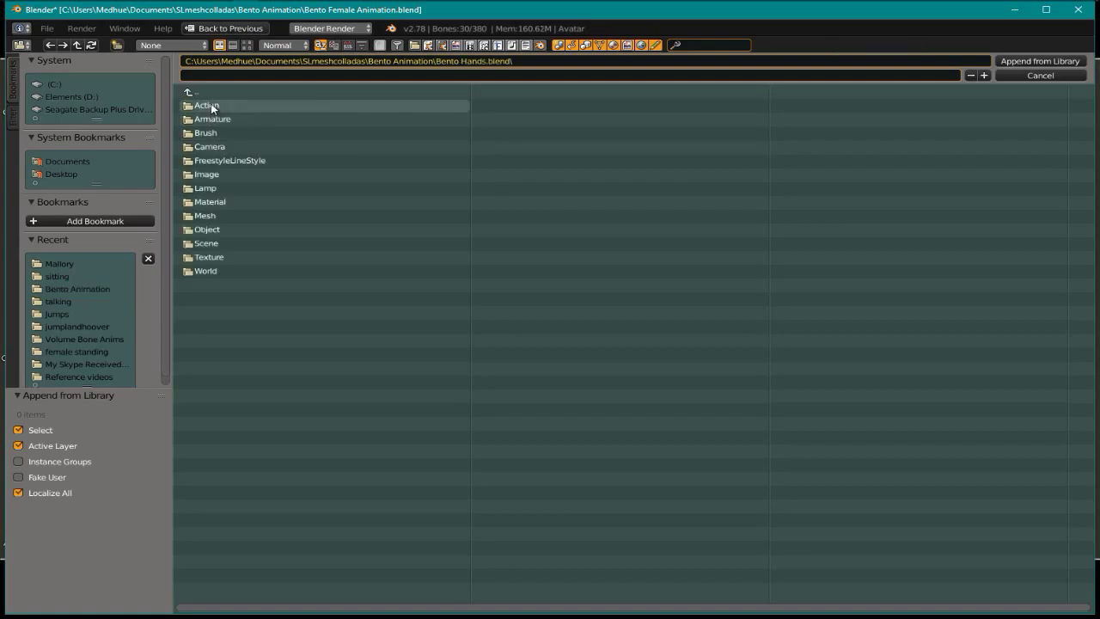
pyautogui.click(206, 106)
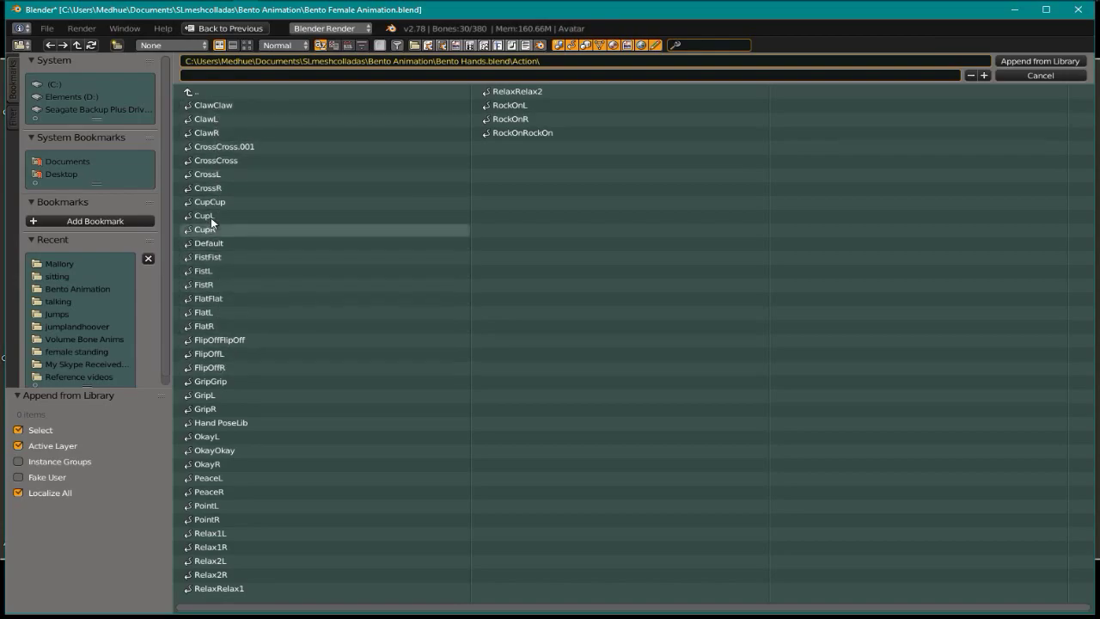
pyautogui.click(206, 94)
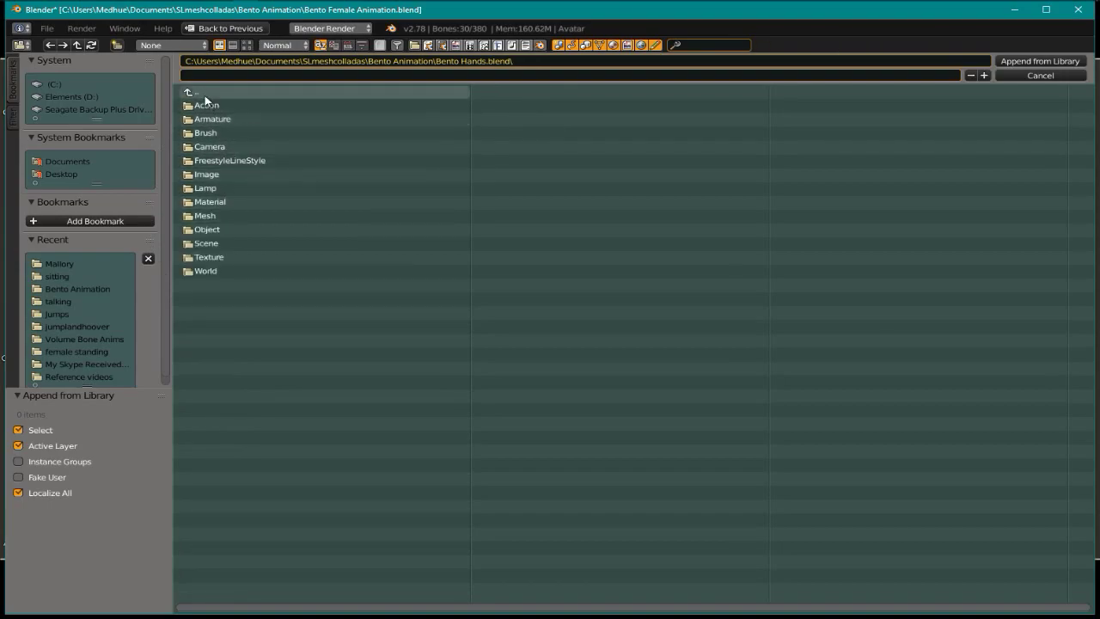
pyautogui.click(205, 96)
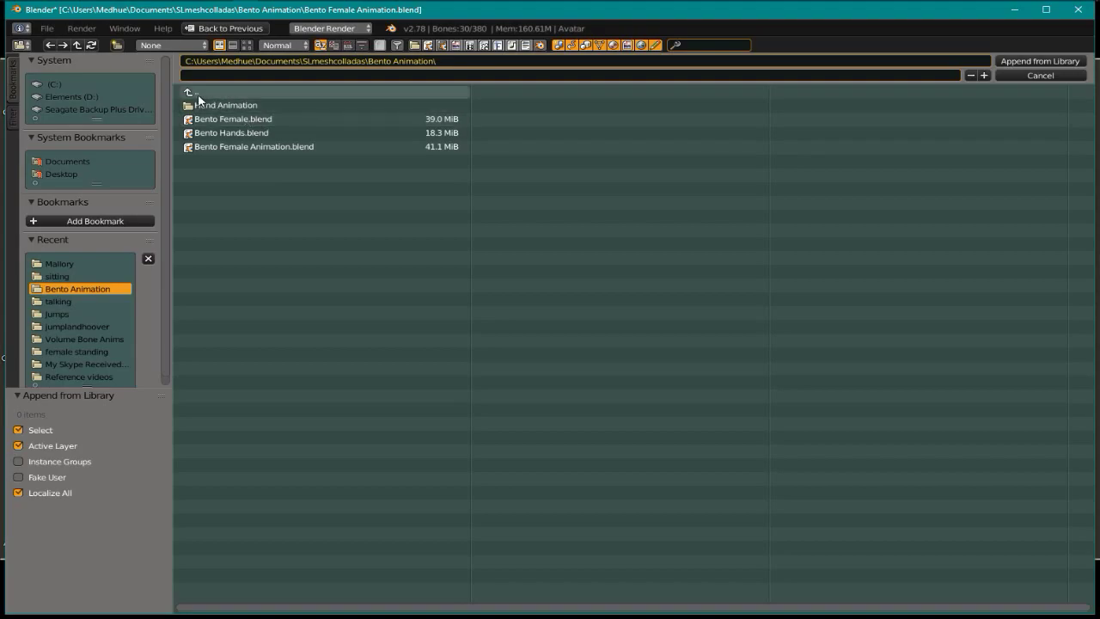
pyautogui.click(204, 132)
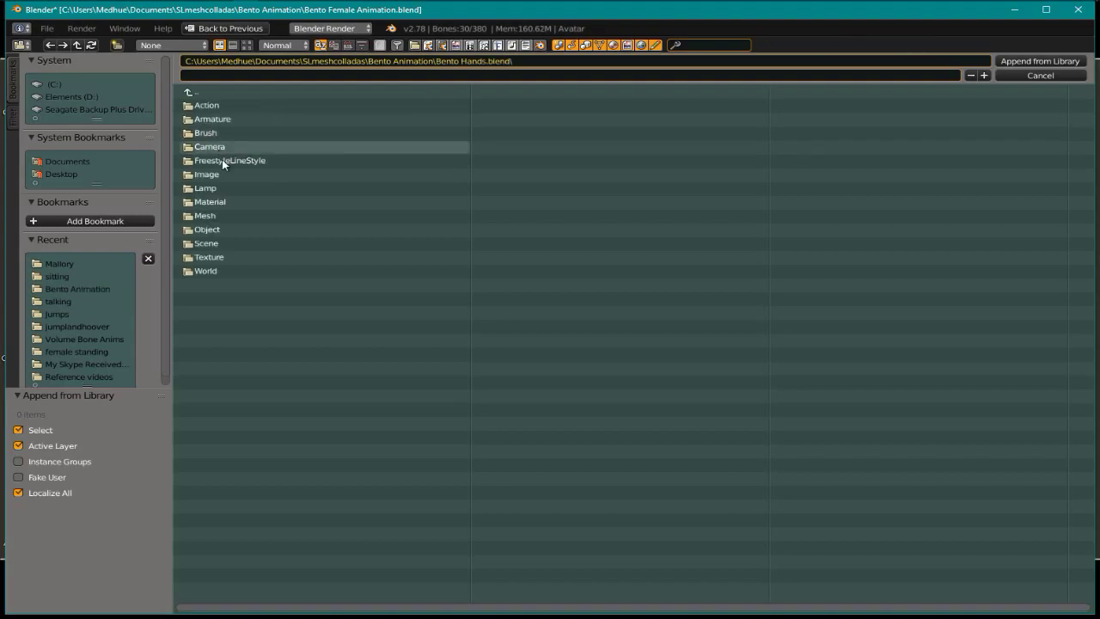
pyautogui.click(206, 106)
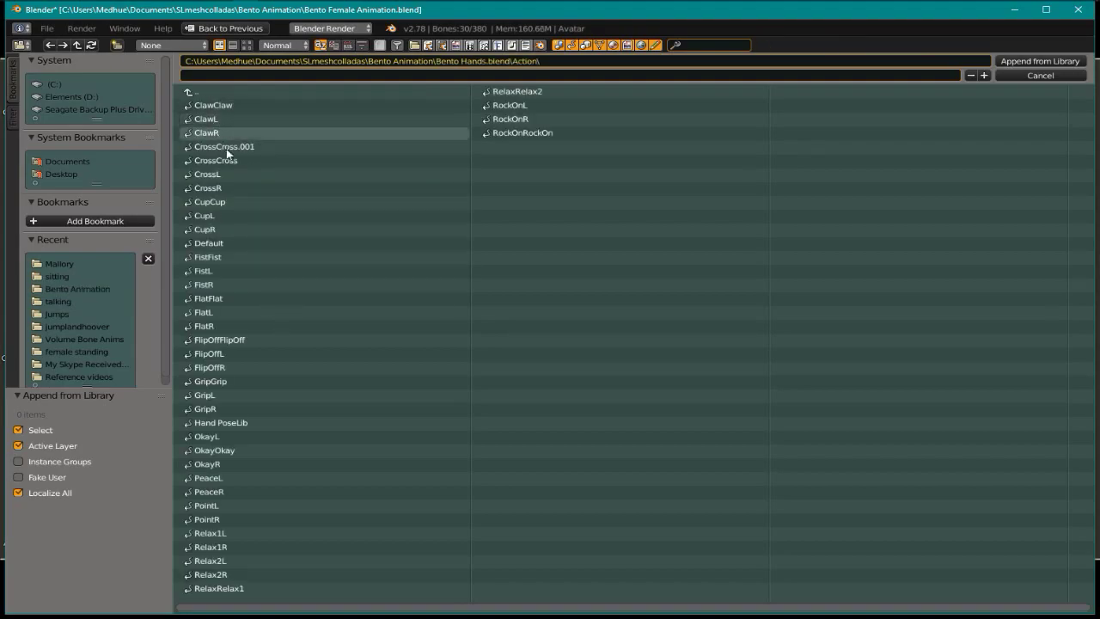
pyautogui.click(225, 422)
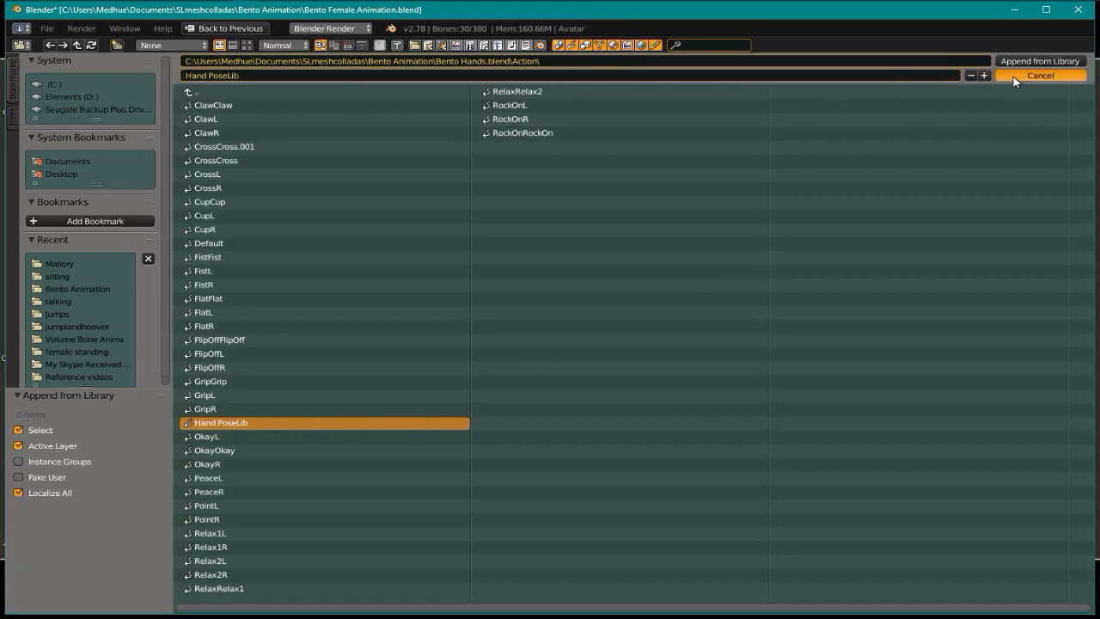
pyautogui.click(1039, 75)
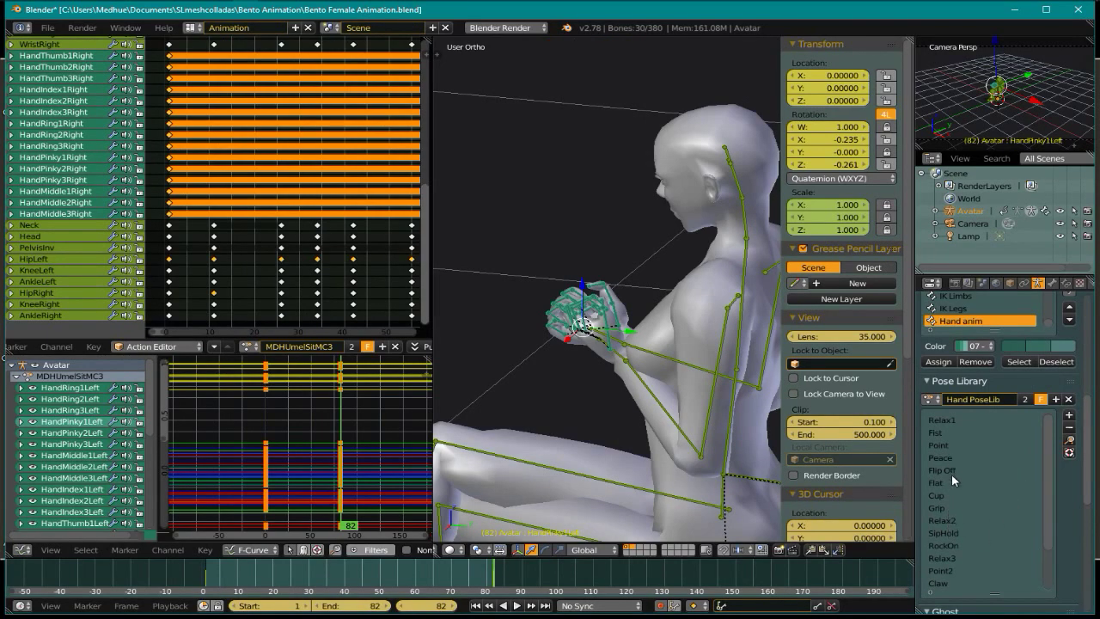
# Look over the Hand PoseLib poses and examine both hands from several angles at frames 82 and 40
pyautogui.scroll(4, 962, 489)
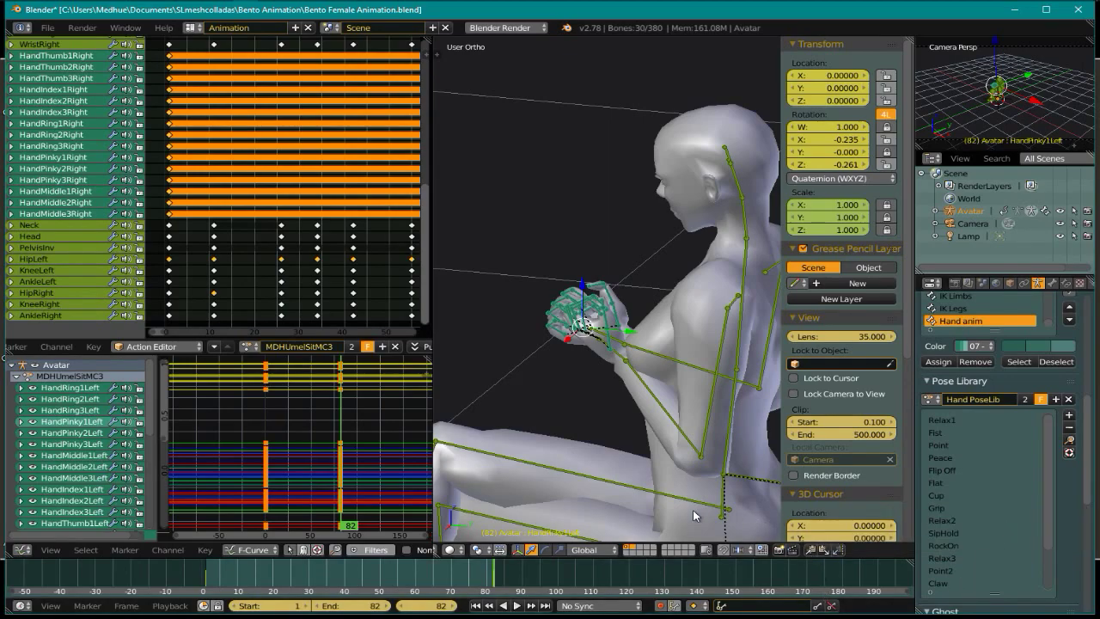
pyautogui.moveTo(574, 479); pyautogui.dragTo(695, 417, button='middle')
pyautogui.scroll(-2, 659, 444)
pyautogui.moveTo(640, 444); pyautogui.dragTo(676, 451, button='middle')
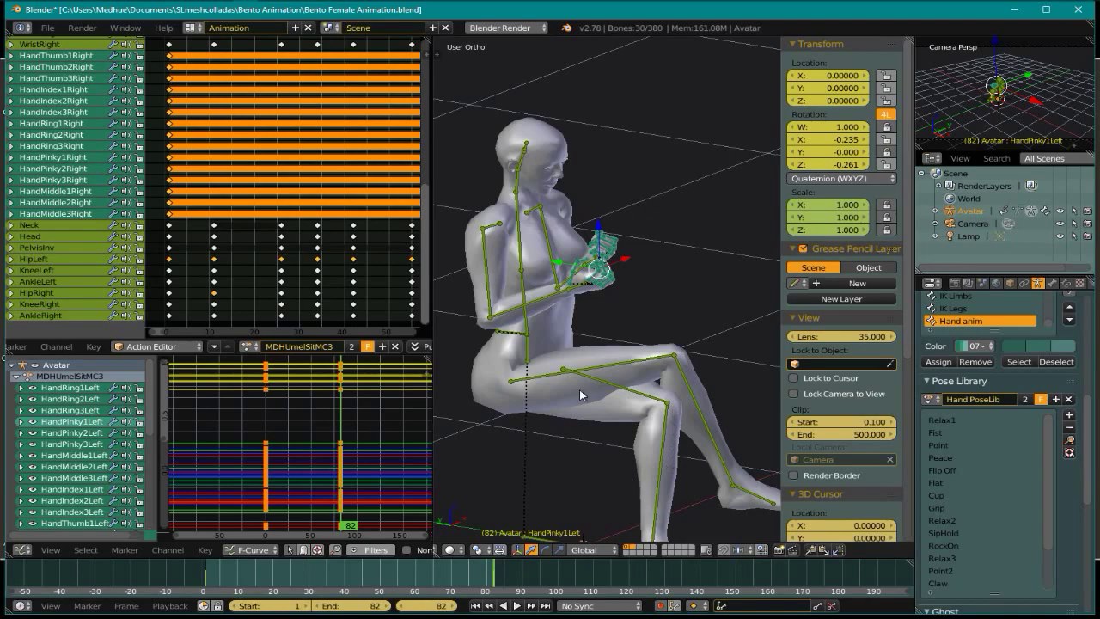
pyautogui.scroll(4, 563, 280)
pyautogui.moveTo(560, 264); pyautogui.dragTo(606, 326, button='middle')
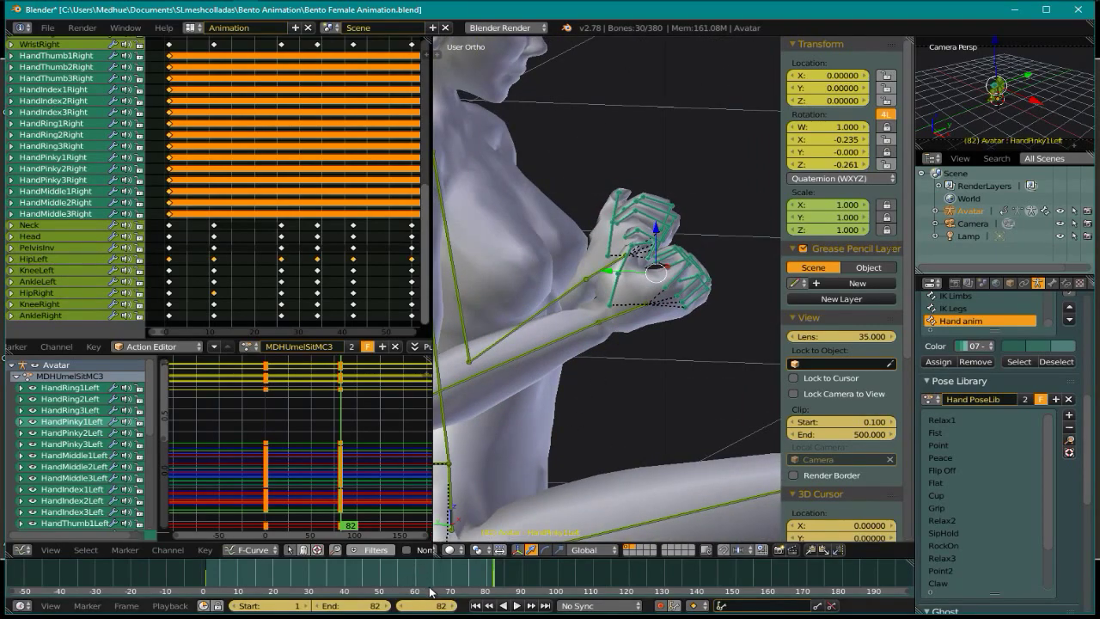
pyautogui.moveTo(464, 587); pyautogui.dragTo(346, 587)
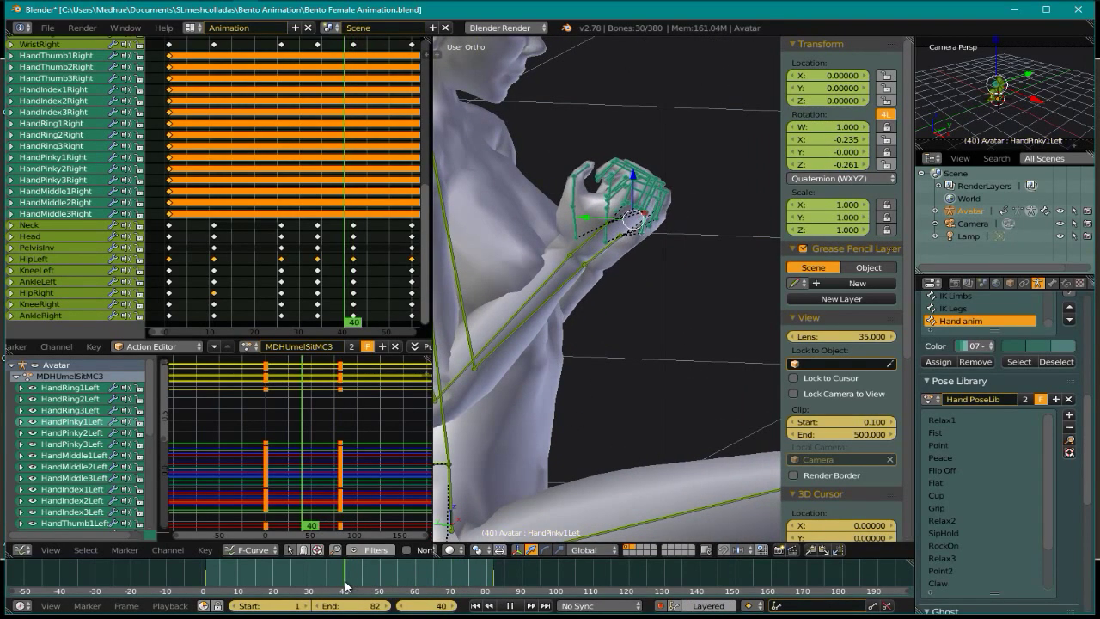
pyautogui.moveTo(533, 298); pyautogui.dragTo(646, 239, button='middle')
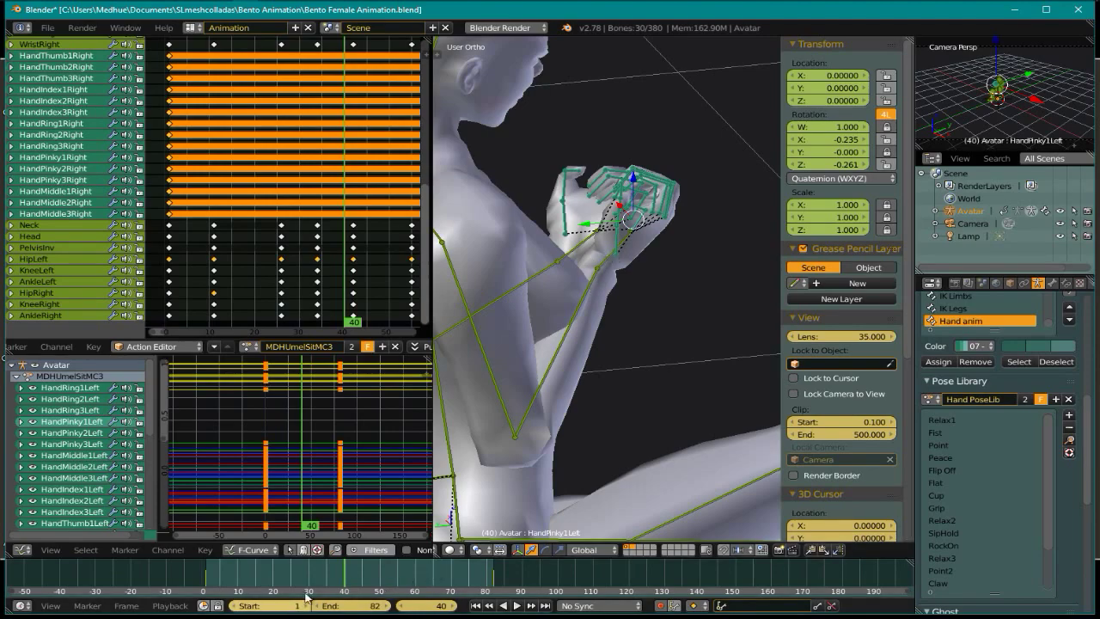
# Compare the hands at frame 1, return to frame 40 and clear the rotation of all selected hand bones
pyautogui.hotkey('alt', 'a')
pyautogui.click(206, 588)
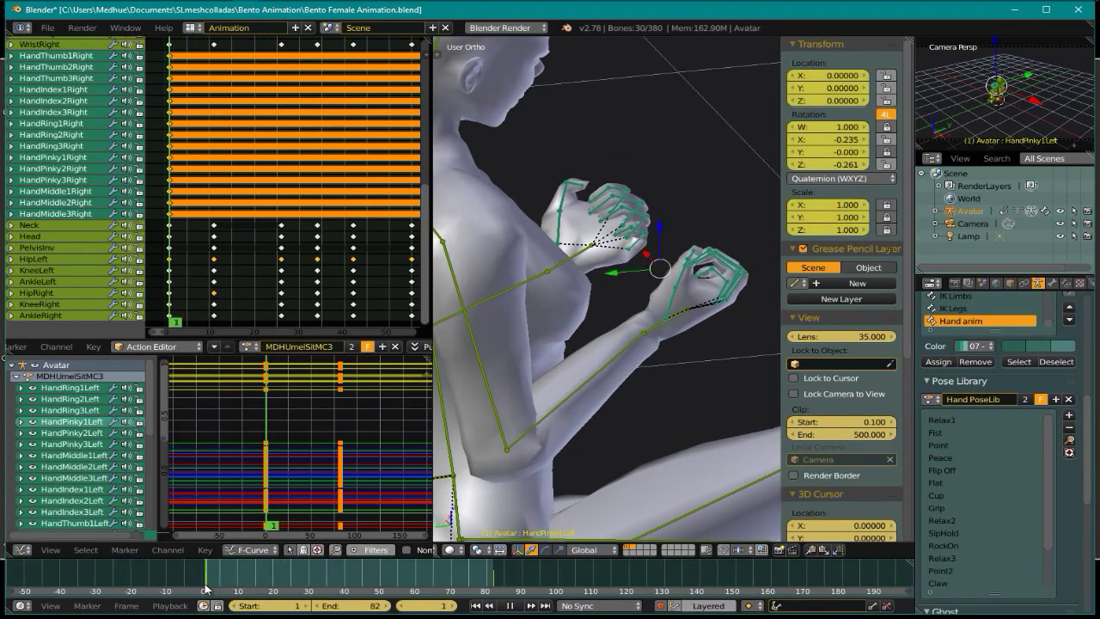
pyautogui.click(346, 586)
pyautogui.hotkey('alt', 'a')
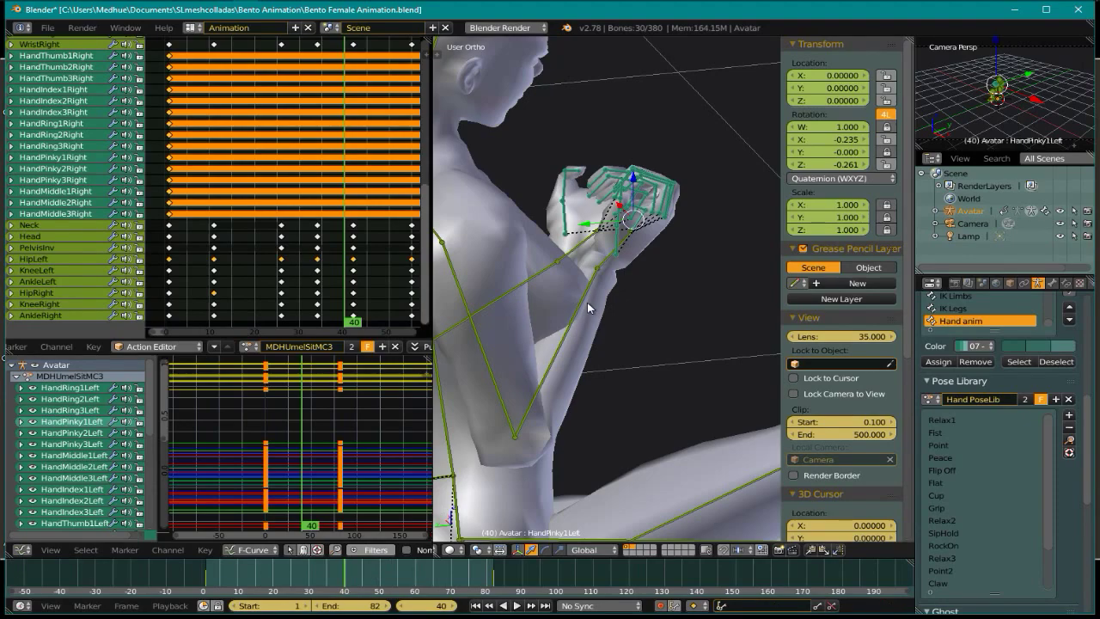
pyautogui.hotkey('alt', 'r')
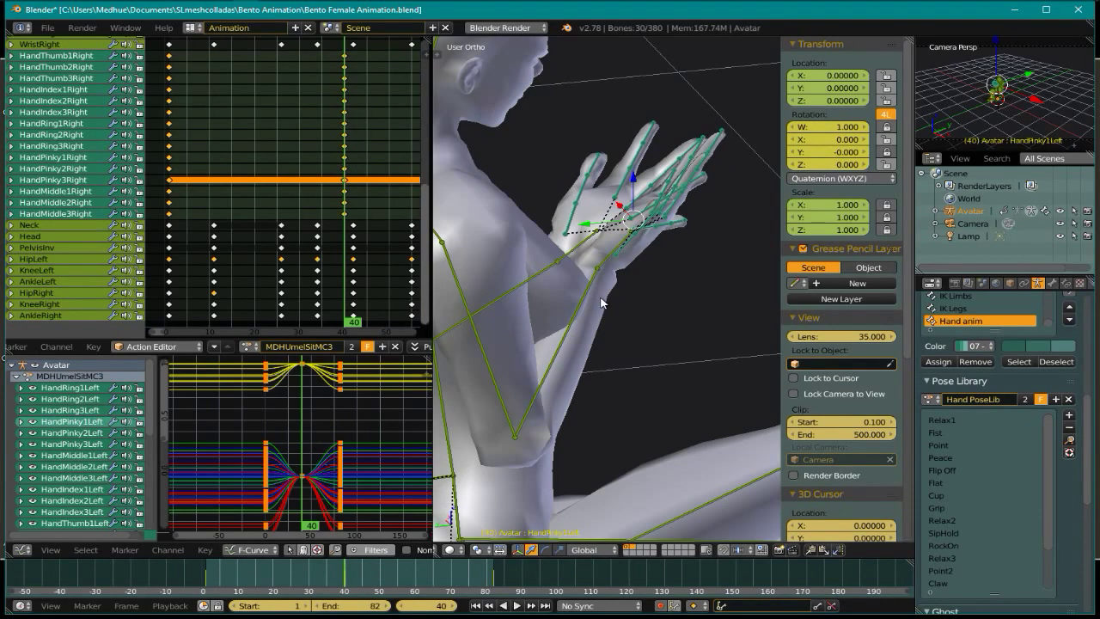
# Examine the in-between hand shapes at frames 18, 12 and 10 from different angles and distances
pyautogui.moveTo(617, 251); pyautogui.dragTo(664, 257, button='middle')
pyautogui.scroll(-4, 679, 223)
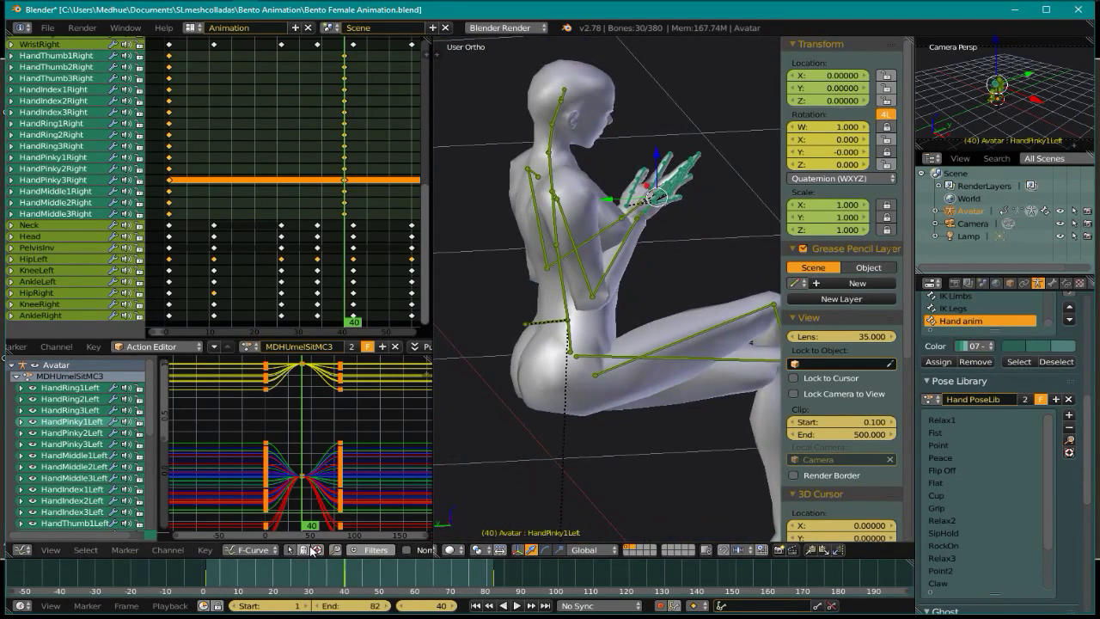
pyautogui.scroll(2, 295, 599)
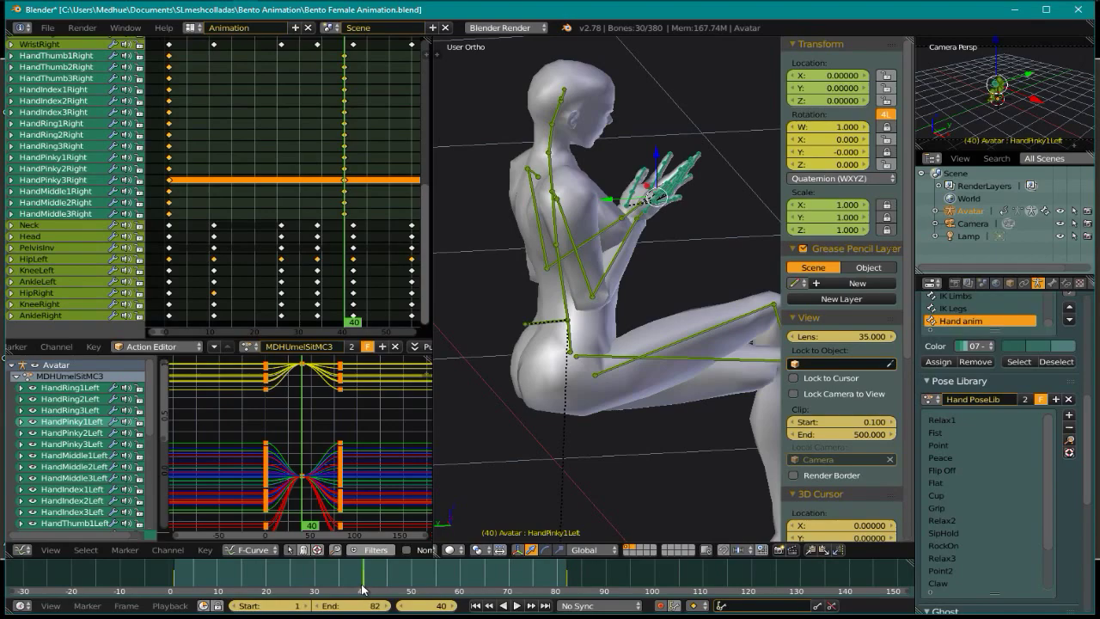
pyautogui.hotkey('shift', 'alt', 'a')
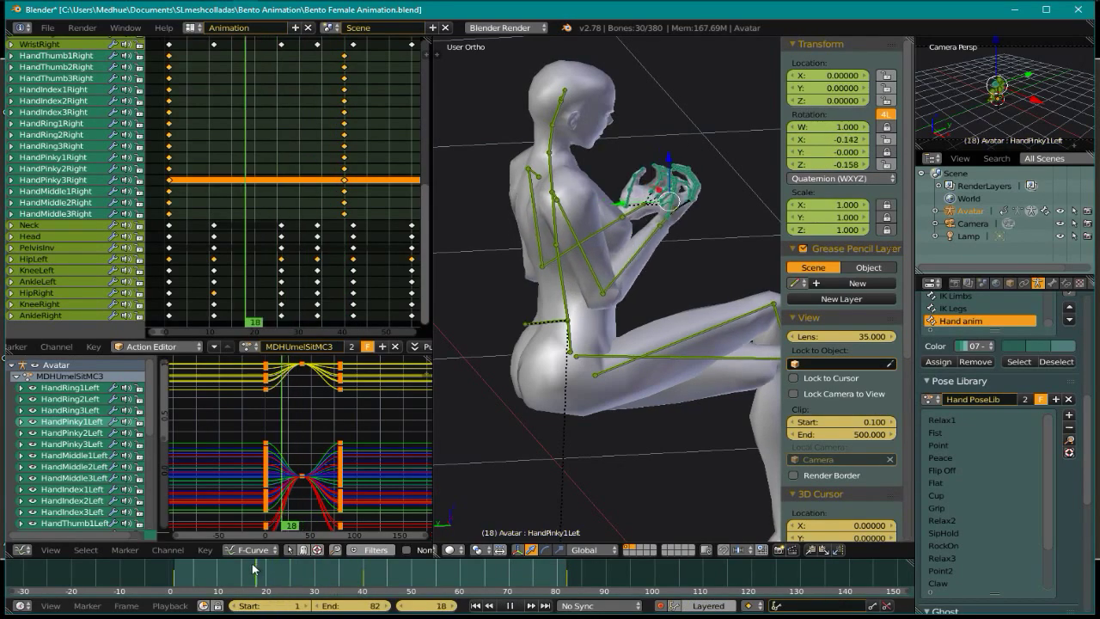
pyautogui.hotkey('alt', 'a')
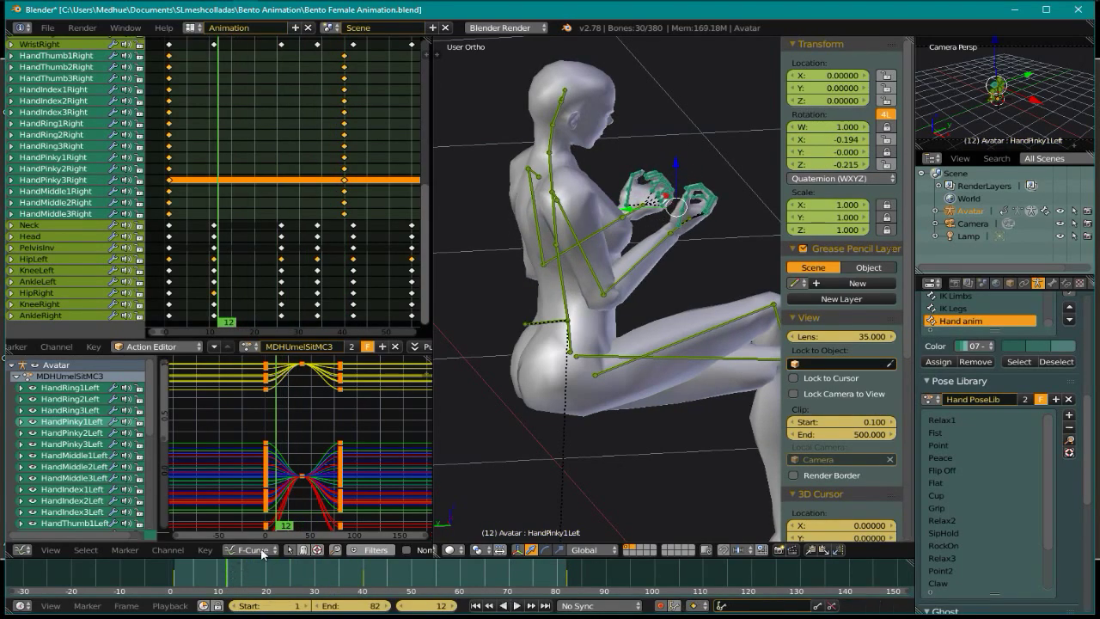
pyautogui.scroll(3, 634, 250)
pyautogui.moveTo(635, 250); pyautogui.dragTo(593, 310, button='middle')
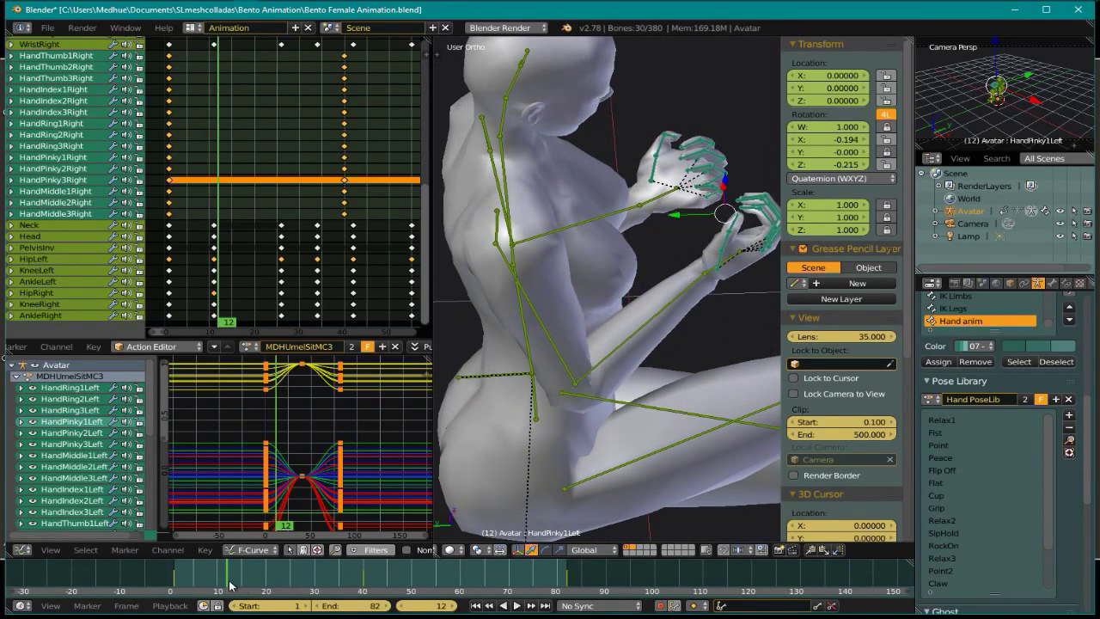
pyautogui.hotkey('shift', 'alt', 'a')
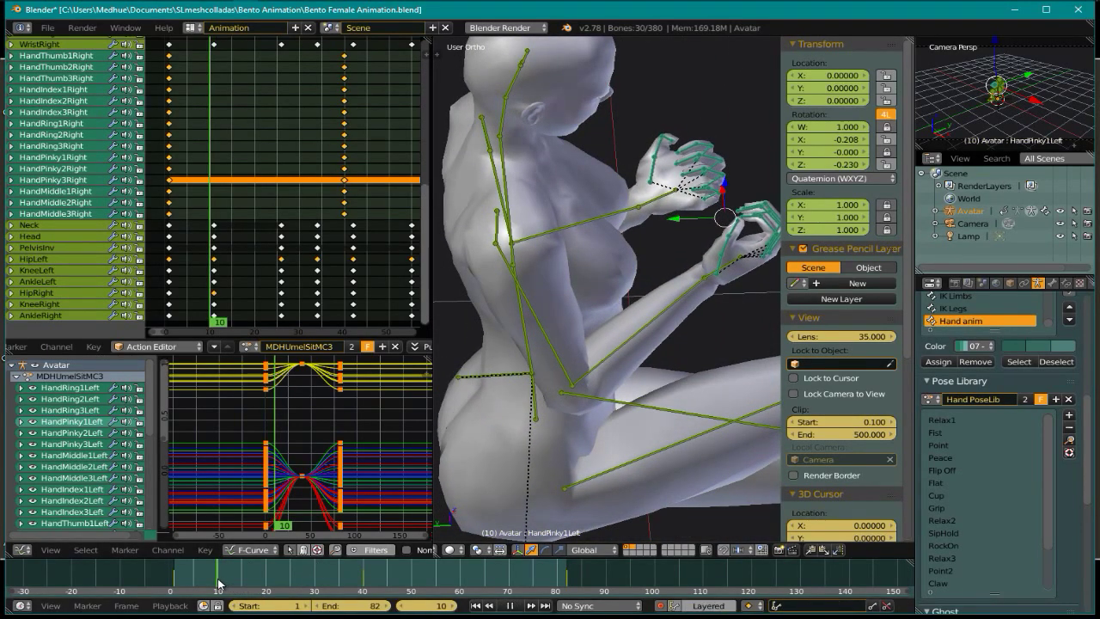
pyautogui.hotkey('alt', 'a')
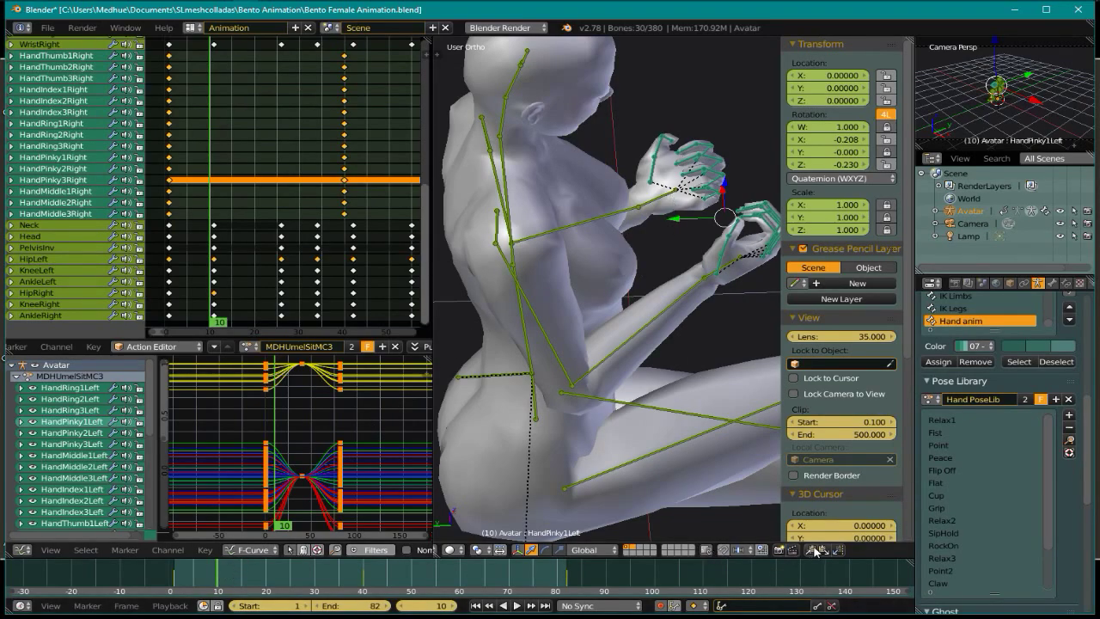
# Copy the selected hand bones' in-between pose at frame 7 and paste it at frame 40
pyautogui.click(175, 585)
pyautogui.hotkey('alt', 'a')
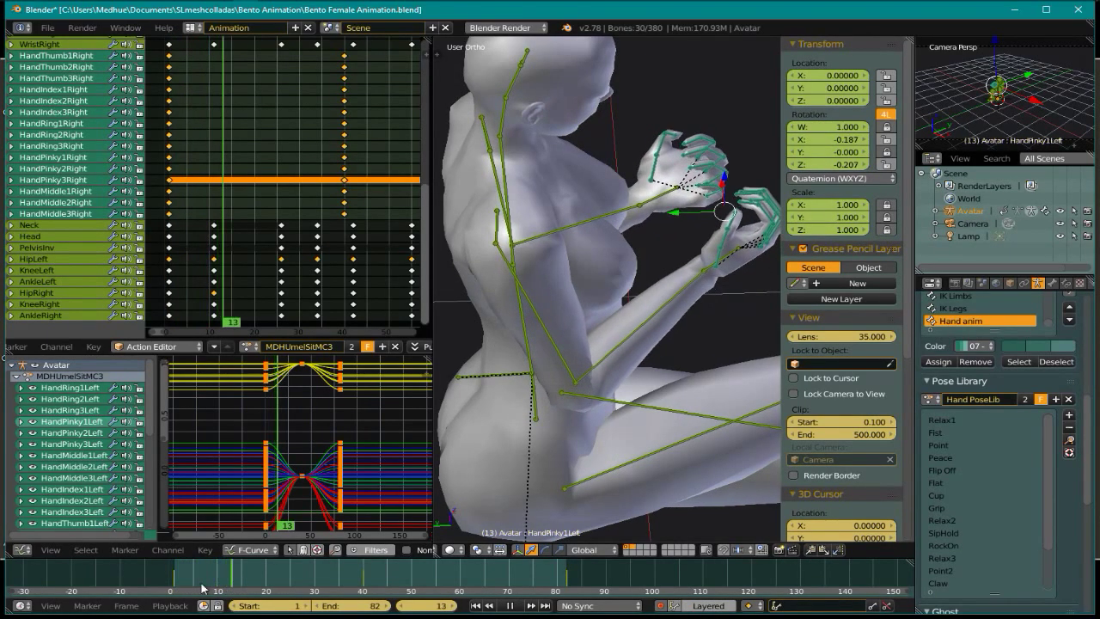
pyautogui.click(176, 590)
pyautogui.moveTo(175, 589); pyautogui.dragTo(207, 595)
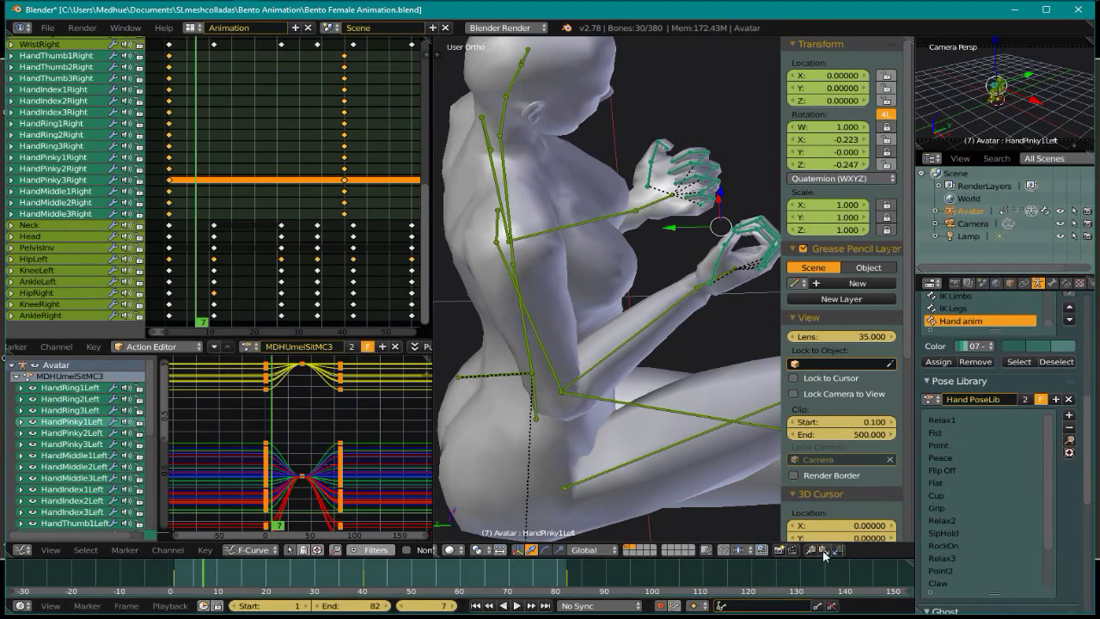
pyautogui.click(362, 587)
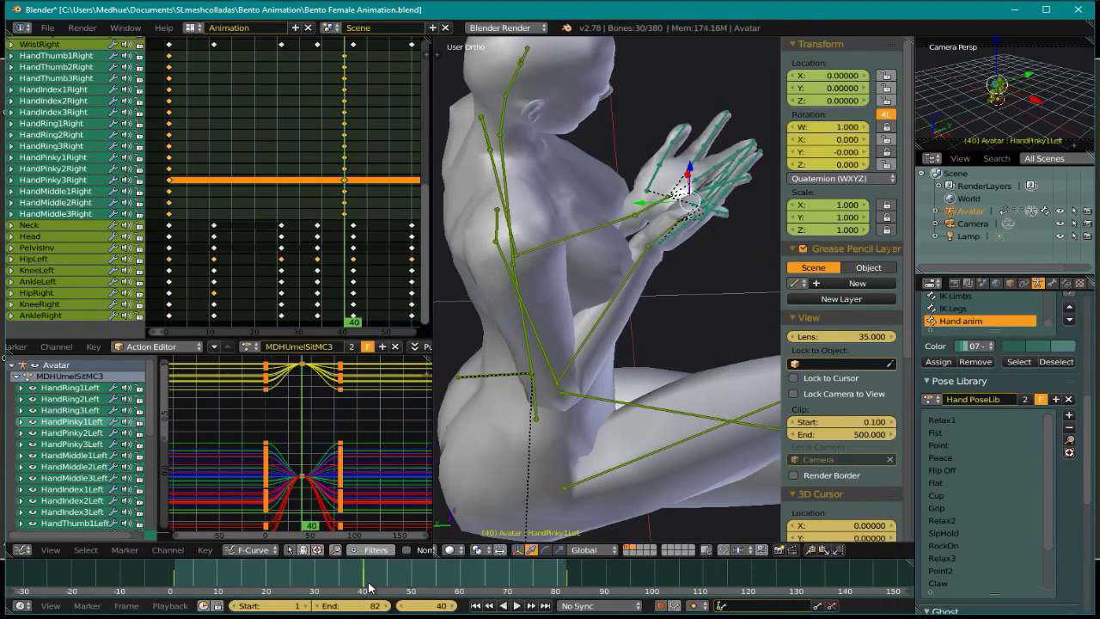
pyautogui.click(822, 550)
# Play the animation with a closer view of the hands to check the pasted pose
pyautogui.moveTo(600, 293); pyautogui.dragTo(619, 409, button='middle')
pyautogui.scroll(4, 646, 400)
pyautogui.hotkey('alt', 'a')
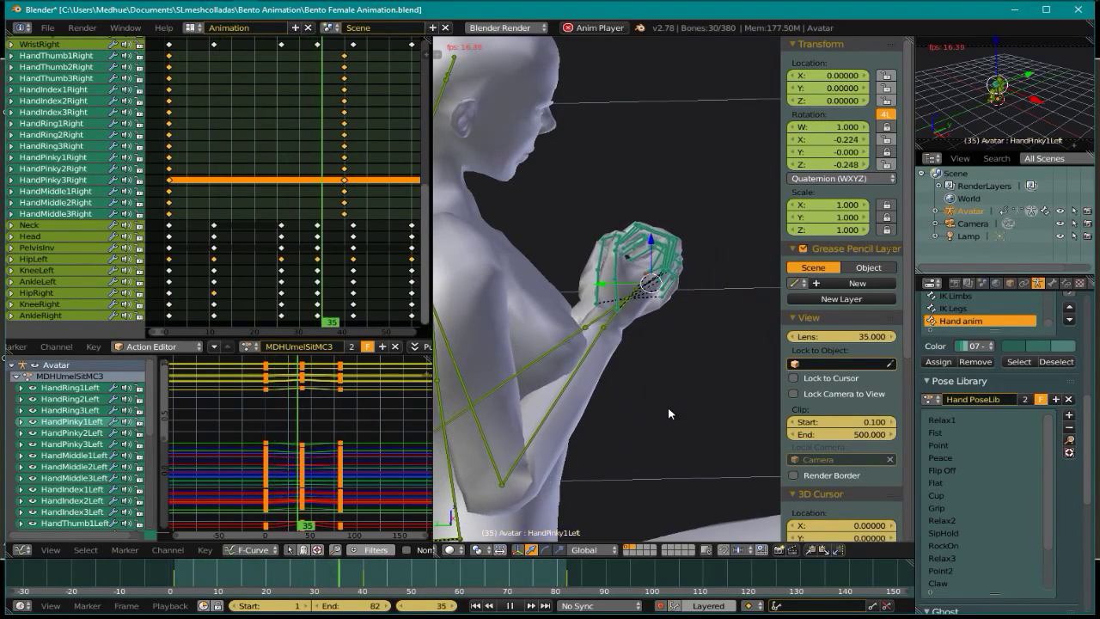
# Stop the playback, go back to frame 40 and clear the rotation of the selected hand bones again
pyautogui.hotkey('alt', 'a')
pyautogui.moveTo(397, 583); pyautogui.dragTo(362, 581)
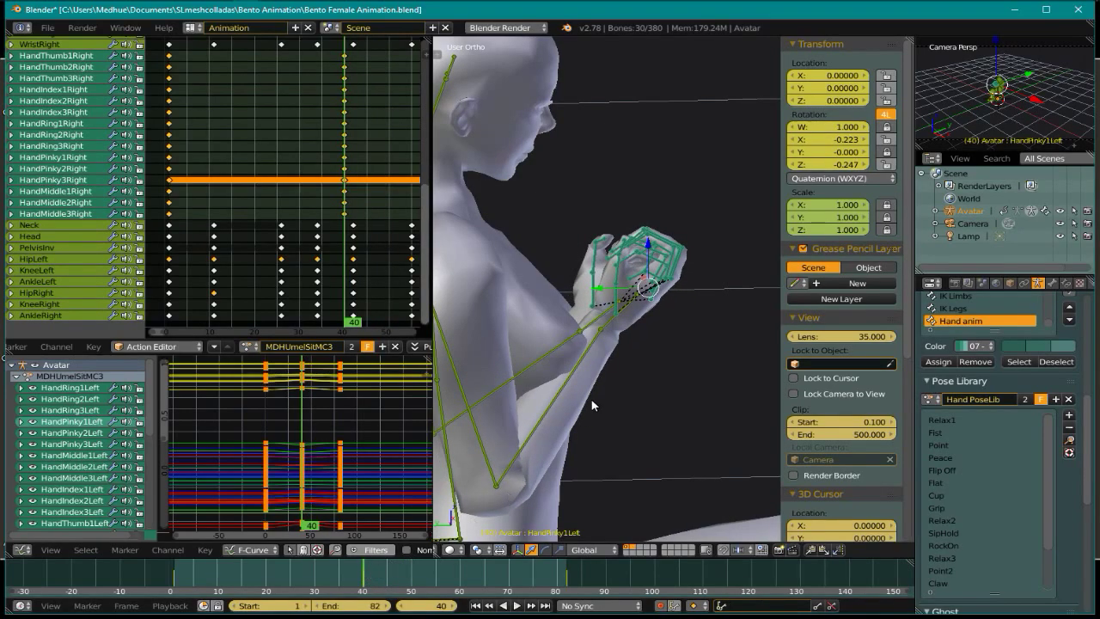
pyautogui.hotkey('alt', 'r')
# Copy the hand bones' in-between pose at frame 18 and paste it at frame 40
pyautogui.moveTo(358, 590); pyautogui.dragTo(255, 590)
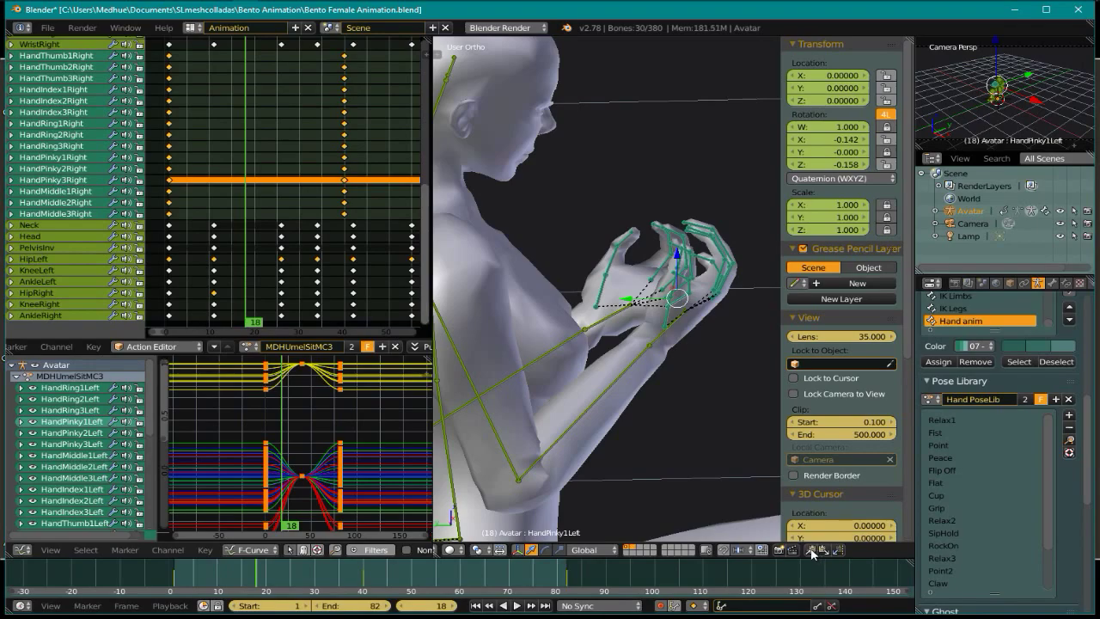
pyautogui.click(364, 592)
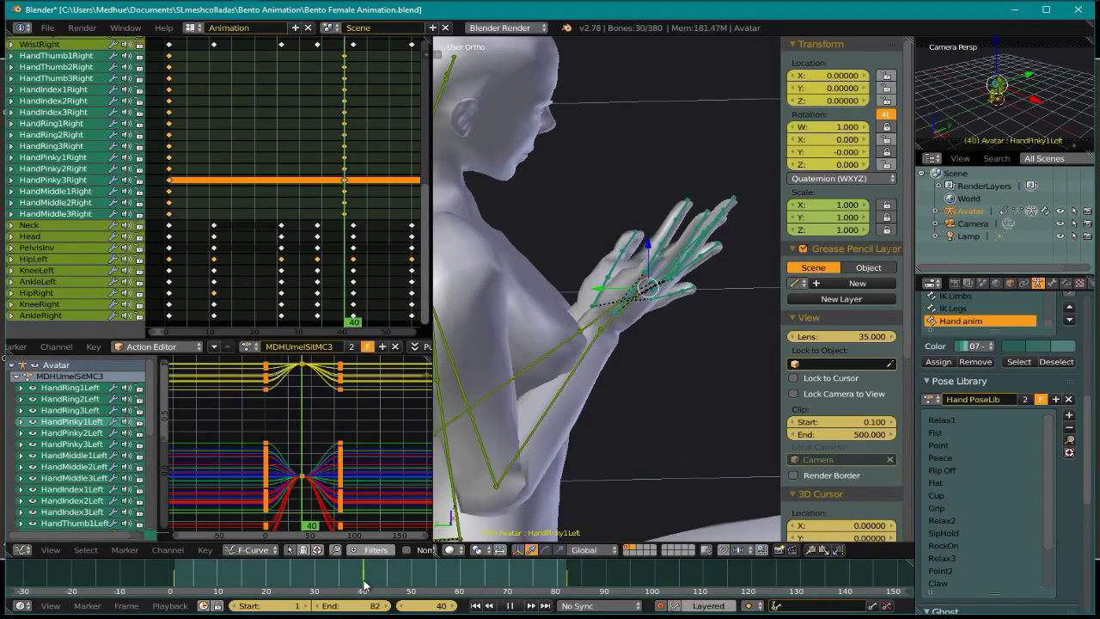
pyautogui.click(821, 551)
# Play the animation and review the hand movement from several viewing angles
pyautogui.moveTo(618, 299); pyautogui.dragTo(646, 331, button='middle')
pyautogui.hotkey('alt', 'a')
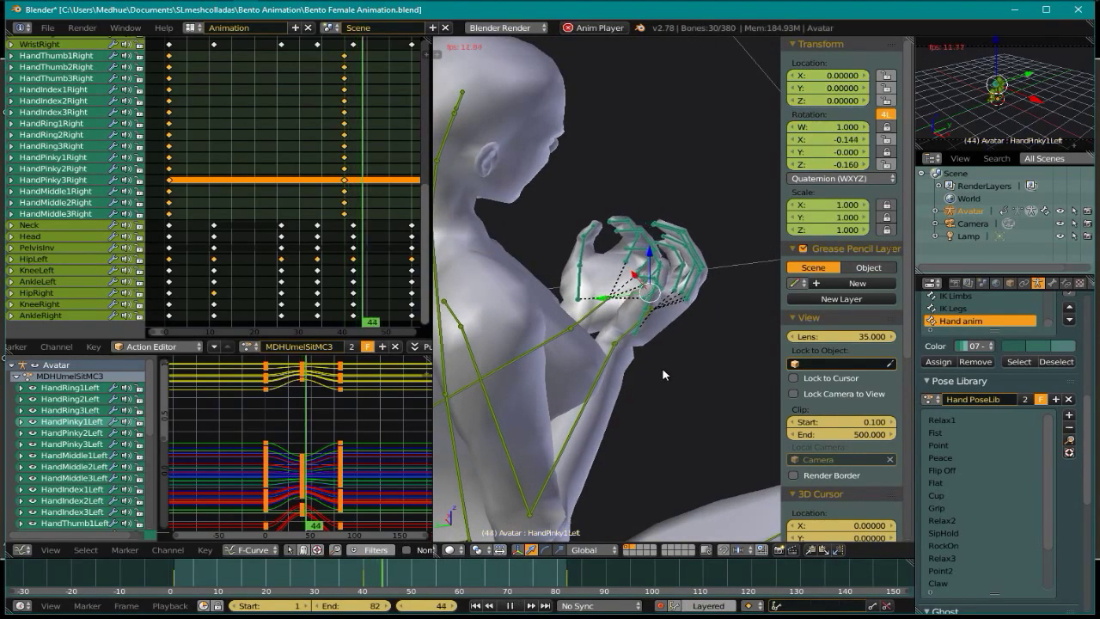
pyautogui.moveTo(655, 413)
pyautogui.mouseDown(button='middle')
pyautogui.moveTo(616, 351)
pyautogui.moveTo(658, 399)
pyautogui.mouseUp(button='middle')
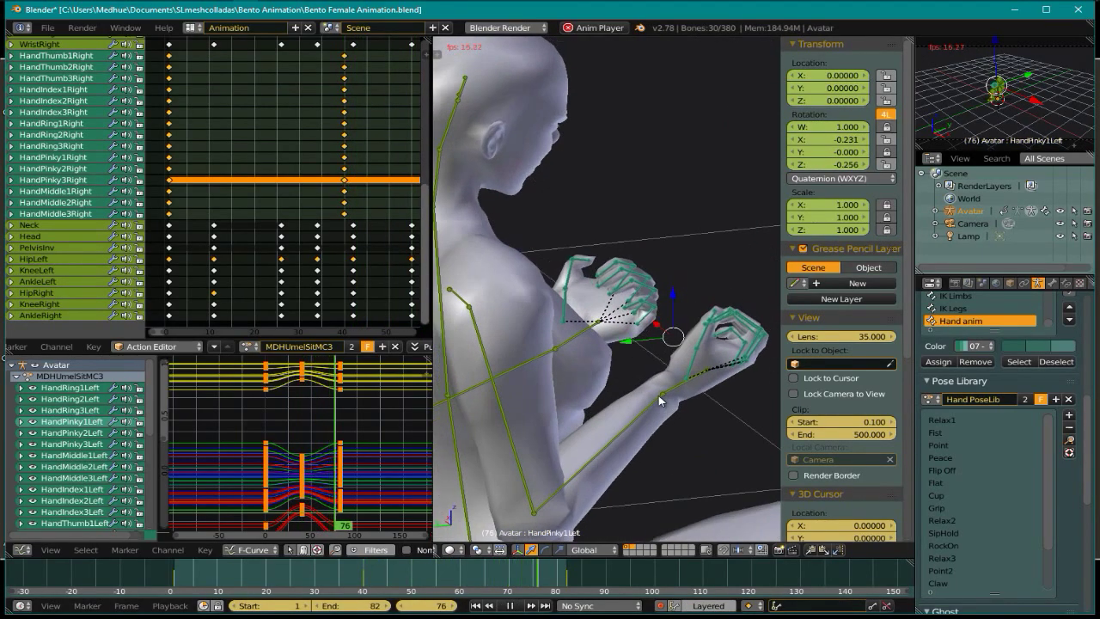
pyautogui.moveTo(544, 264); pyautogui.dragTo(633, 364, button='middle')
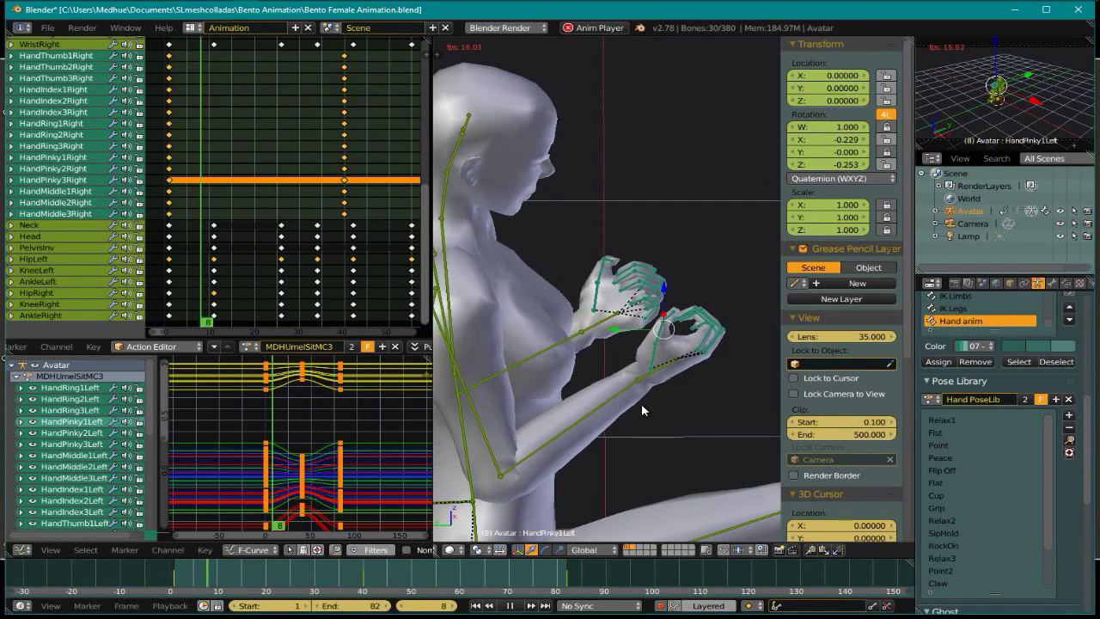
# Stop the playback, go to frame 60 and apply the Point pose from the Hand PoseLib to the hand bones
pyautogui.hotkey('alt', 'a')
pyautogui.moveTo(242, 576); pyautogui.dragTo(460, 585)
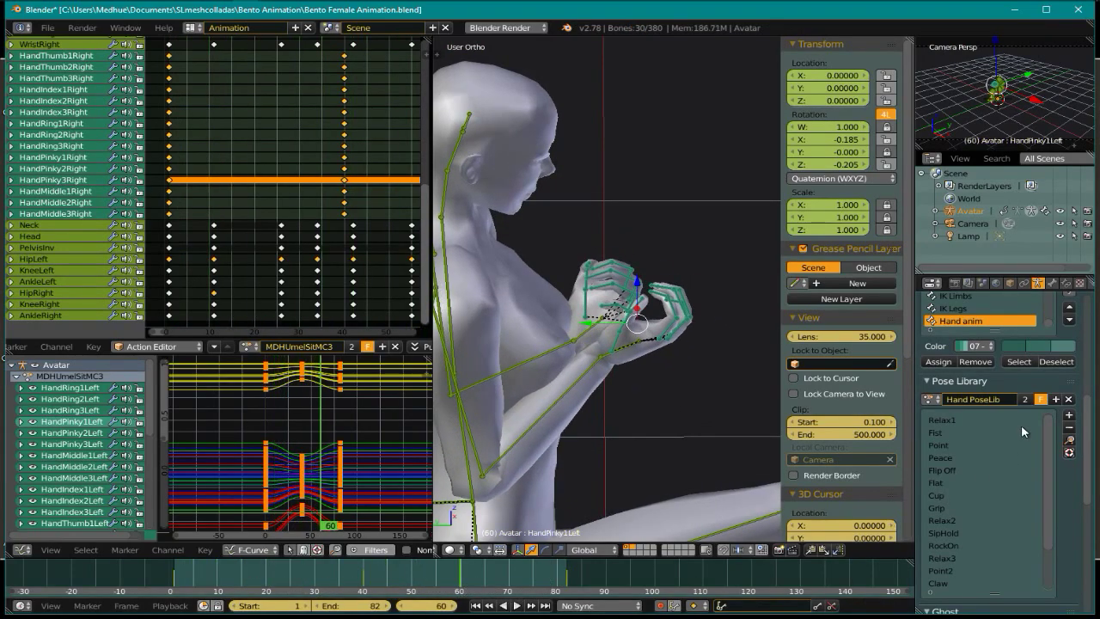
pyautogui.click(964, 418)
pyautogui.click(967, 434)
pyautogui.click(972, 446)
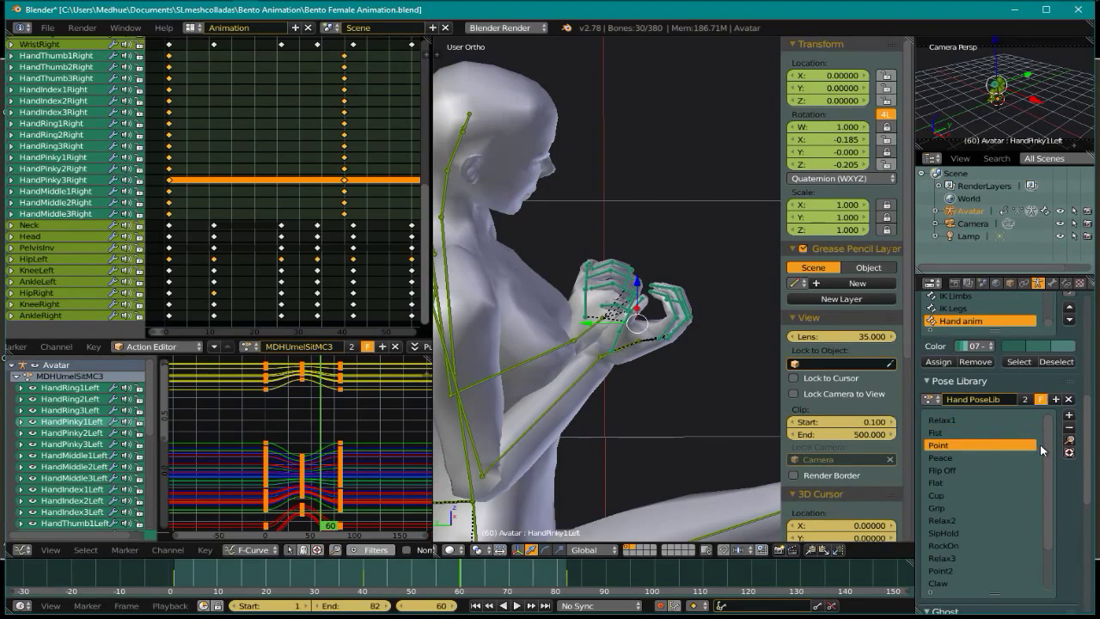
pyautogui.click(1070, 441)
# Play and scrub the animation around frame 60 to examine the transitions into and out of the Point hand pose
pyautogui.moveTo(648, 362); pyautogui.dragTo(674, 393, button='middle')
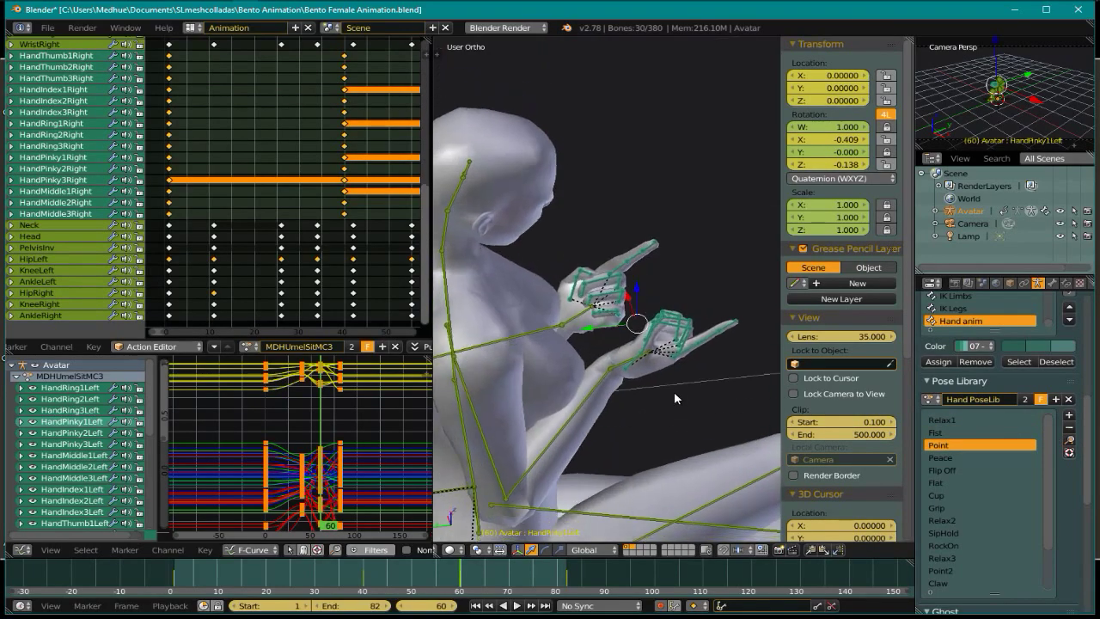
pyautogui.hotkey('alt', 'a')
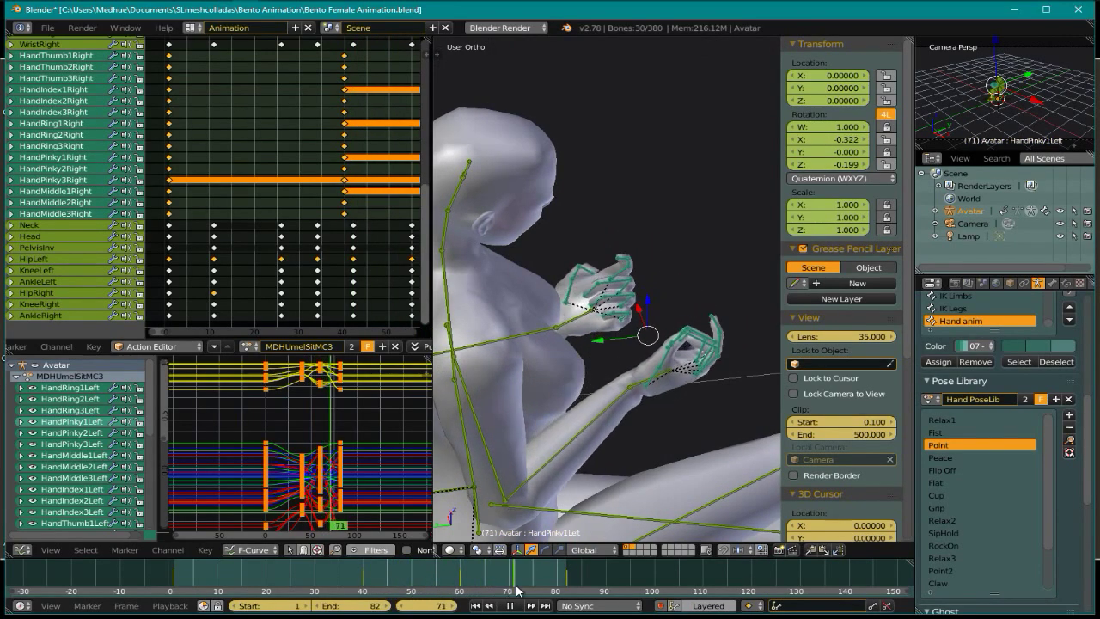
pyautogui.moveTo(519, 590); pyautogui.dragTo(376, 593)
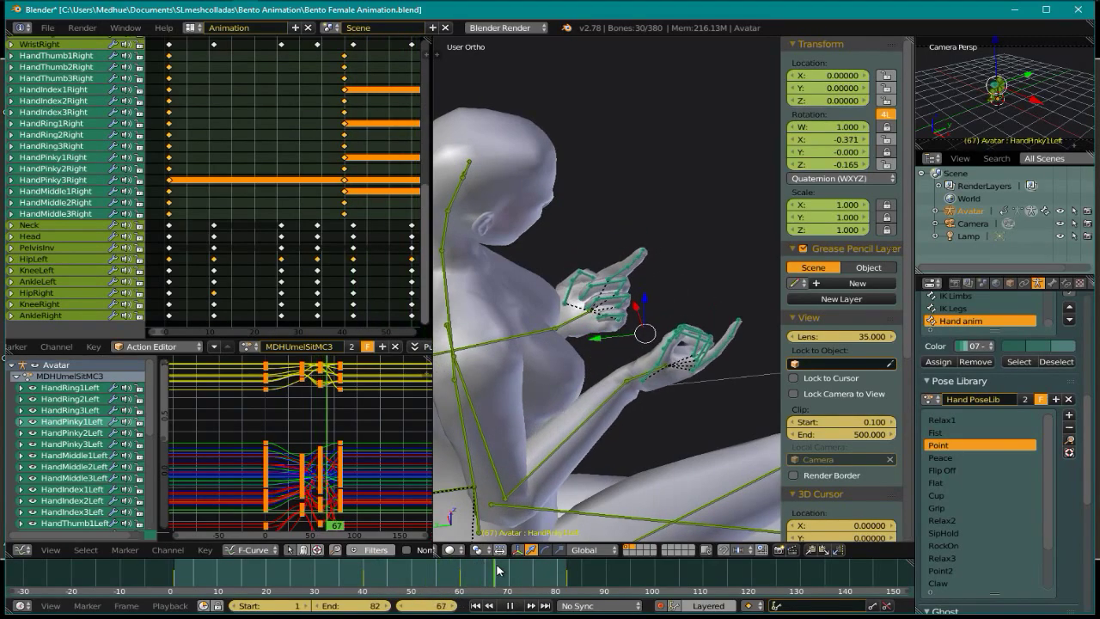
pyautogui.hotkey('alt', 'a')
pyautogui.scroll(-3, 960, 476)
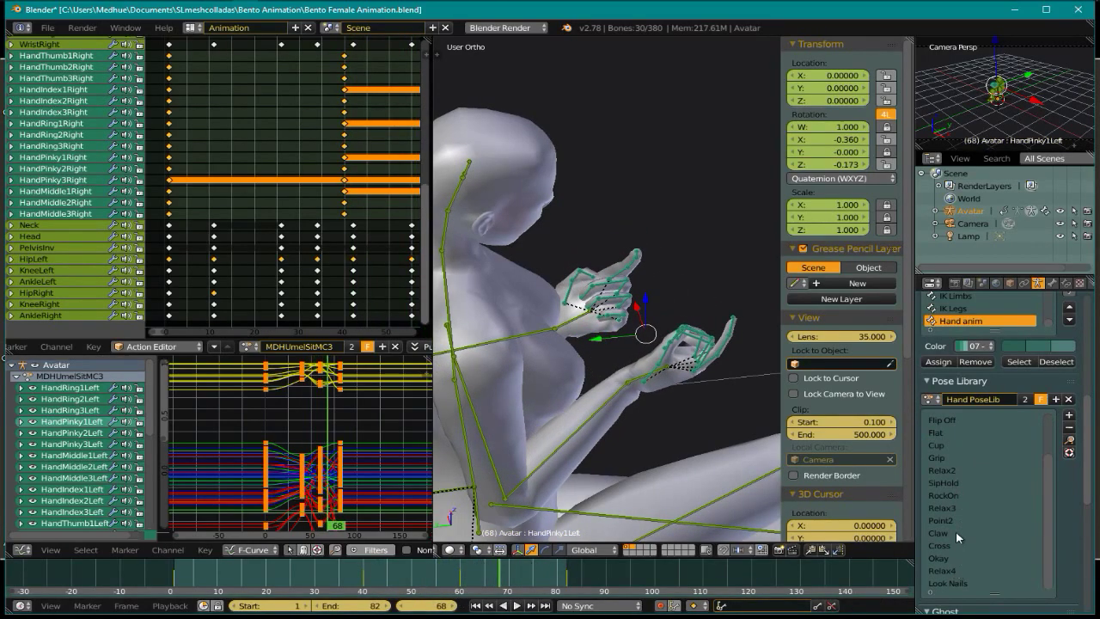
pyautogui.scroll(2, 960, 508)
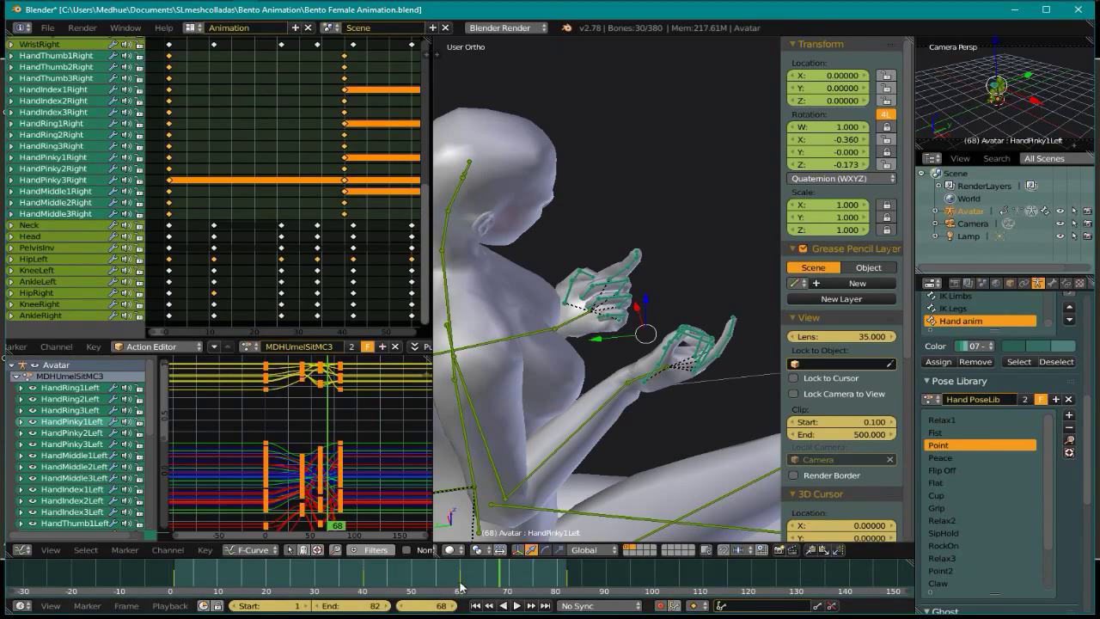
pyautogui.moveTo(483, 582); pyautogui.dragTo(411, 596)
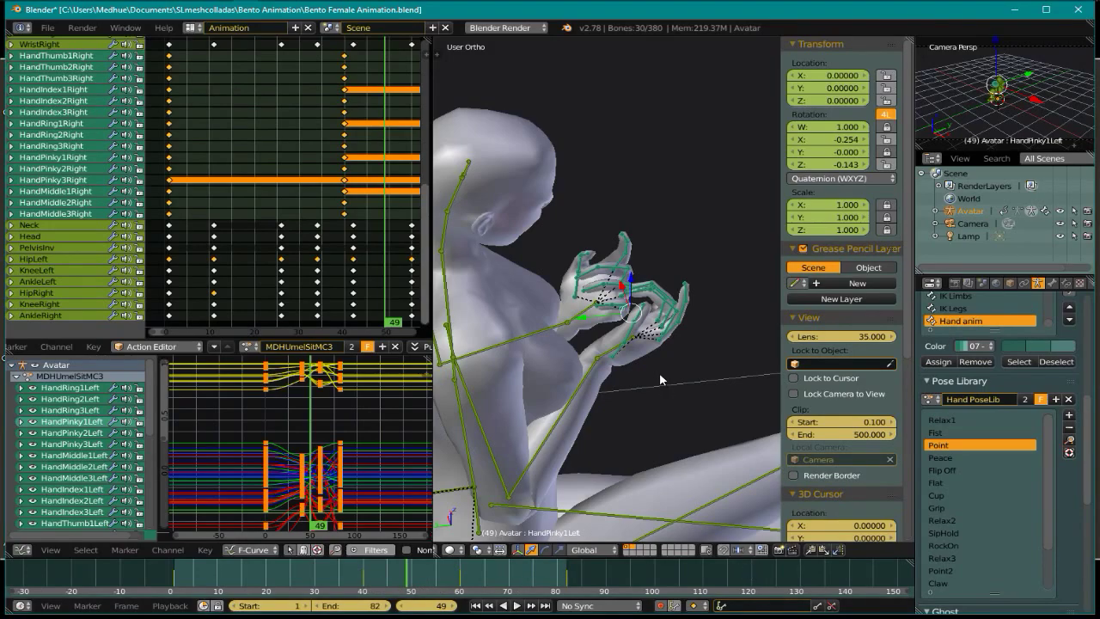
pyautogui.scroll(-5, 661, 376)
pyautogui.moveTo(680, 389); pyautogui.dragTo(636, 384, button='middle')
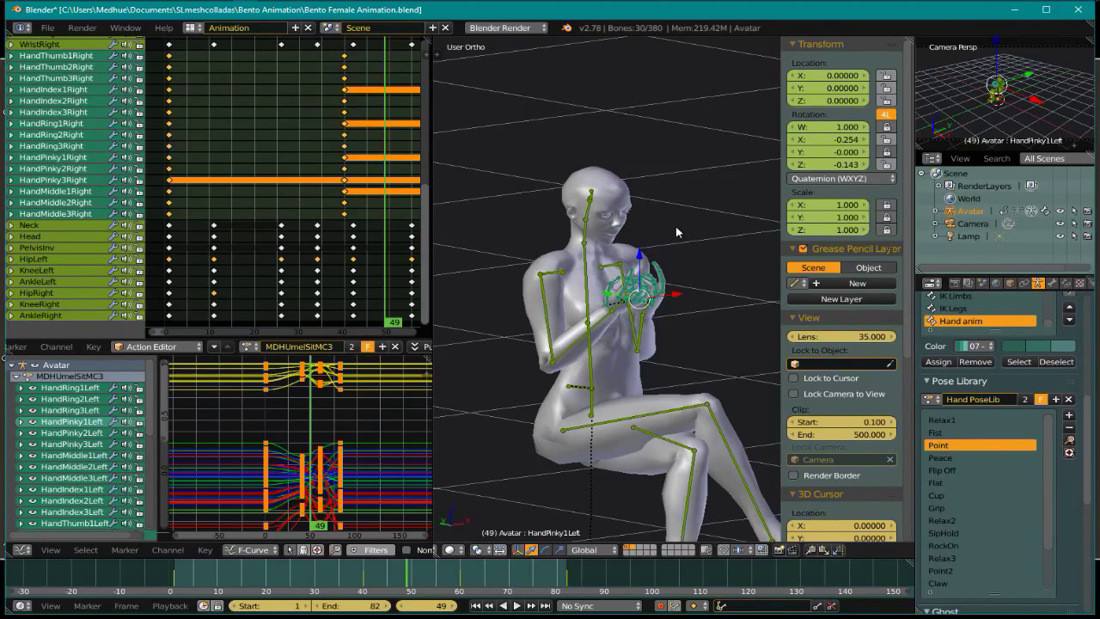
pyautogui.hotkey('alt', 'z')
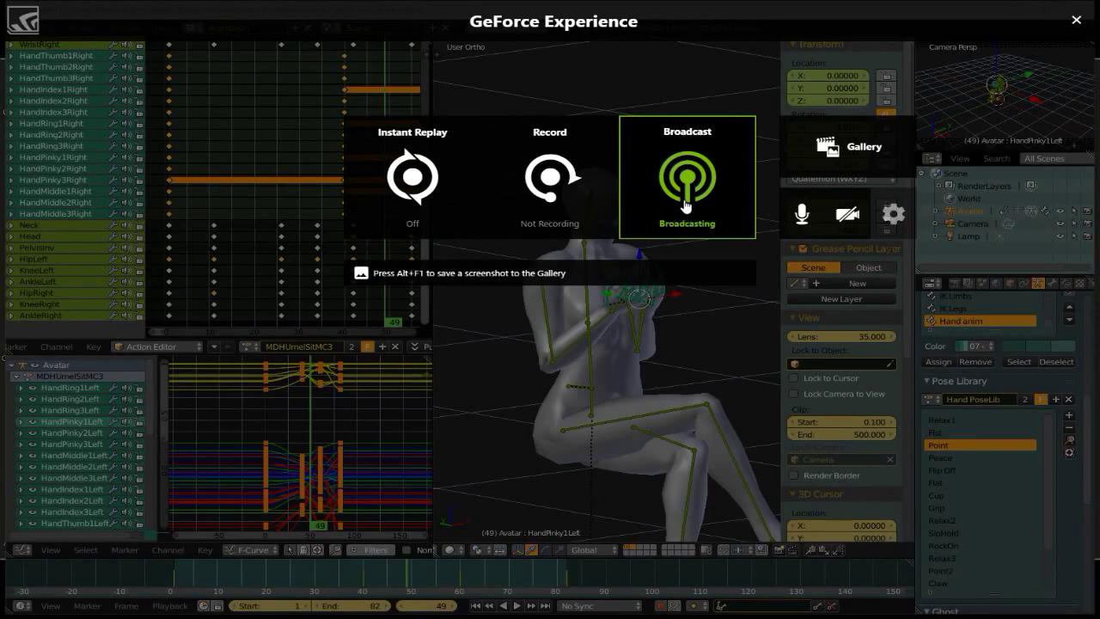